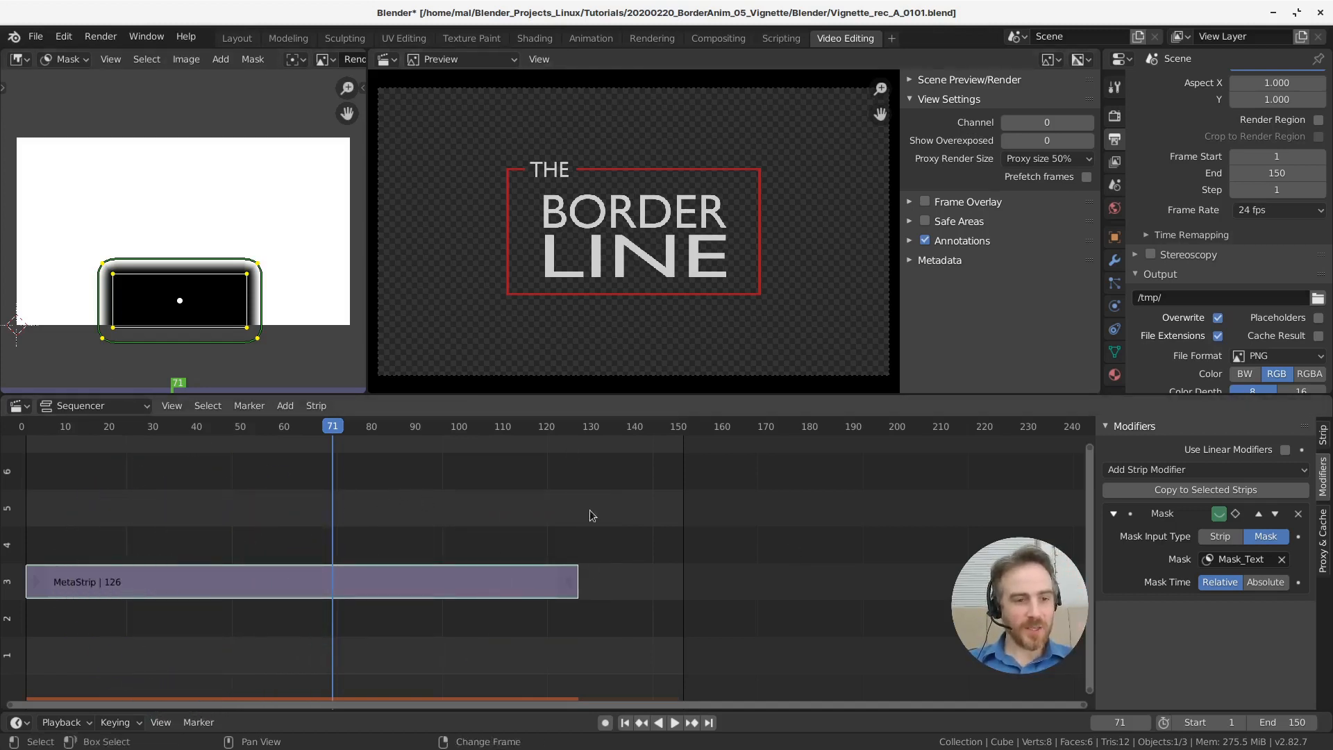
Return to the first frame and move the MetaStrip straight up to channel 5
{"action": "key", "text": "space"}
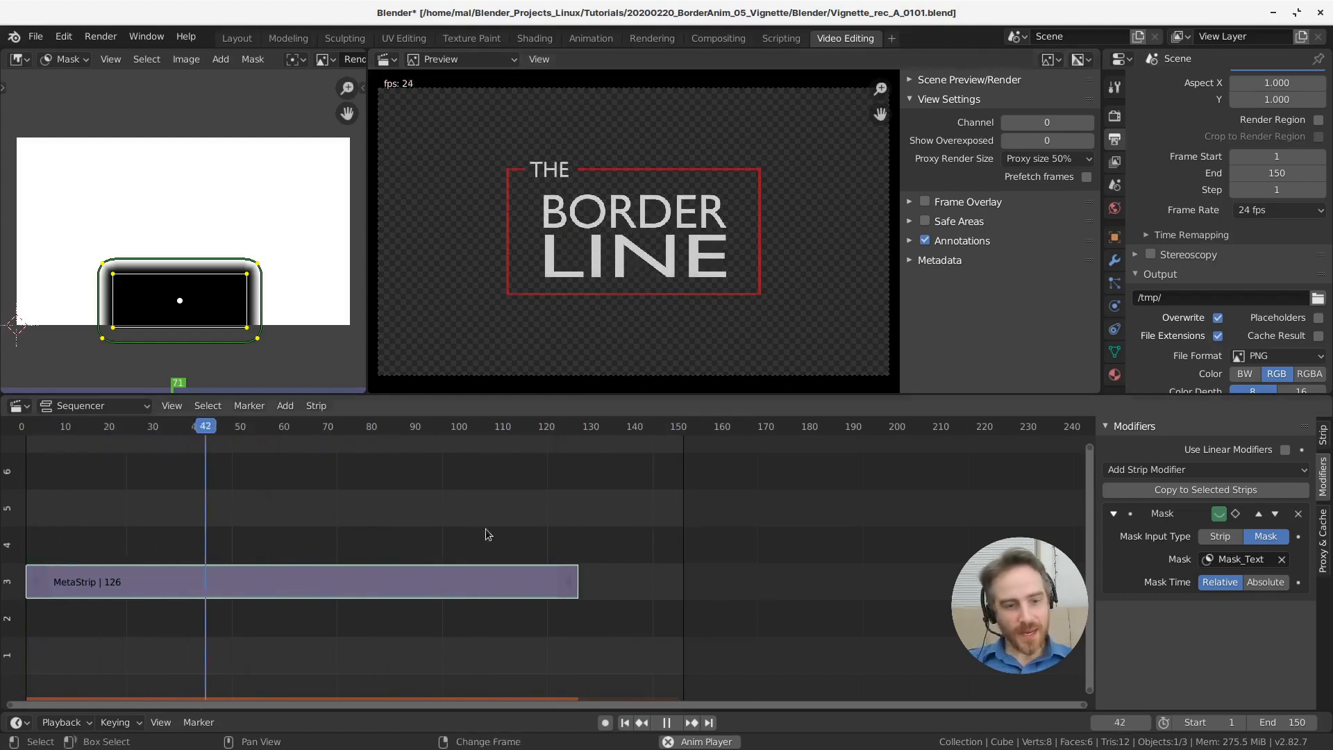
{"action": "key", "text": "space"}
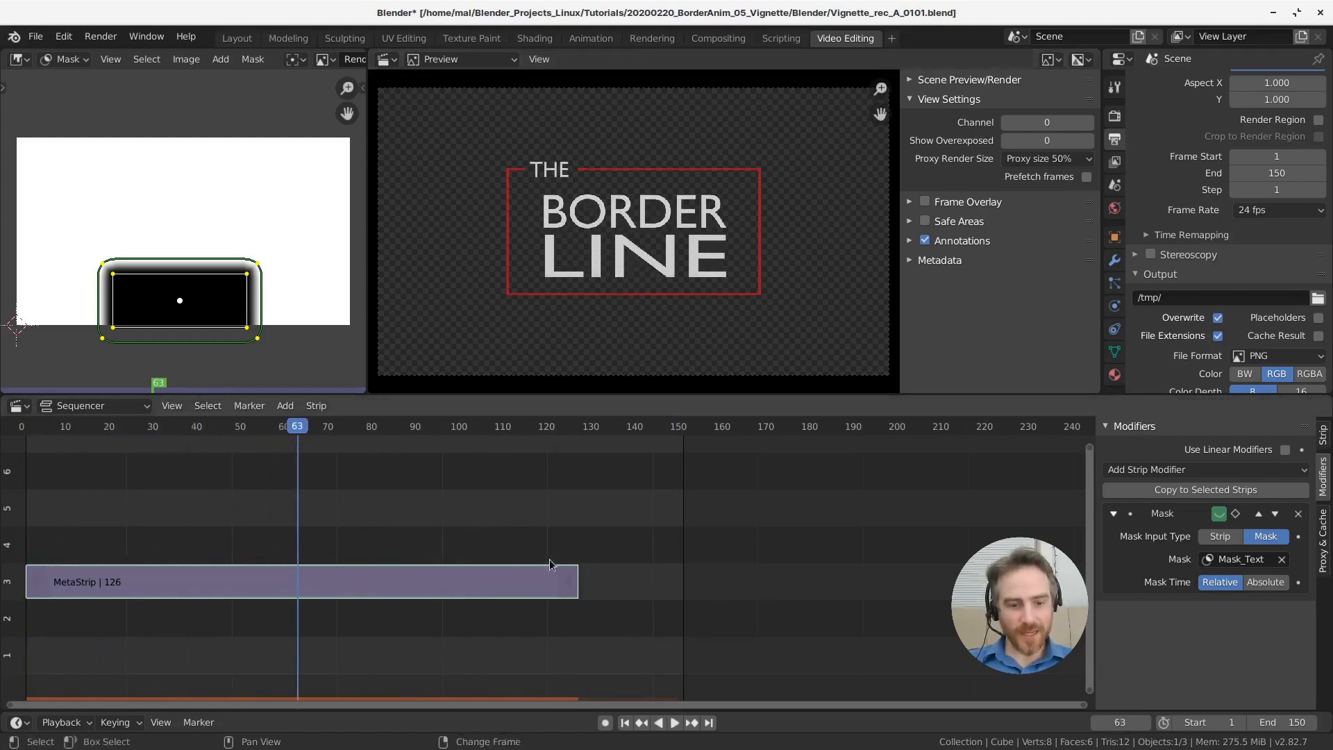
{"action": "middle_click_drag", "start_coordinate": [332, 528], "coordinate": [523, 485]}
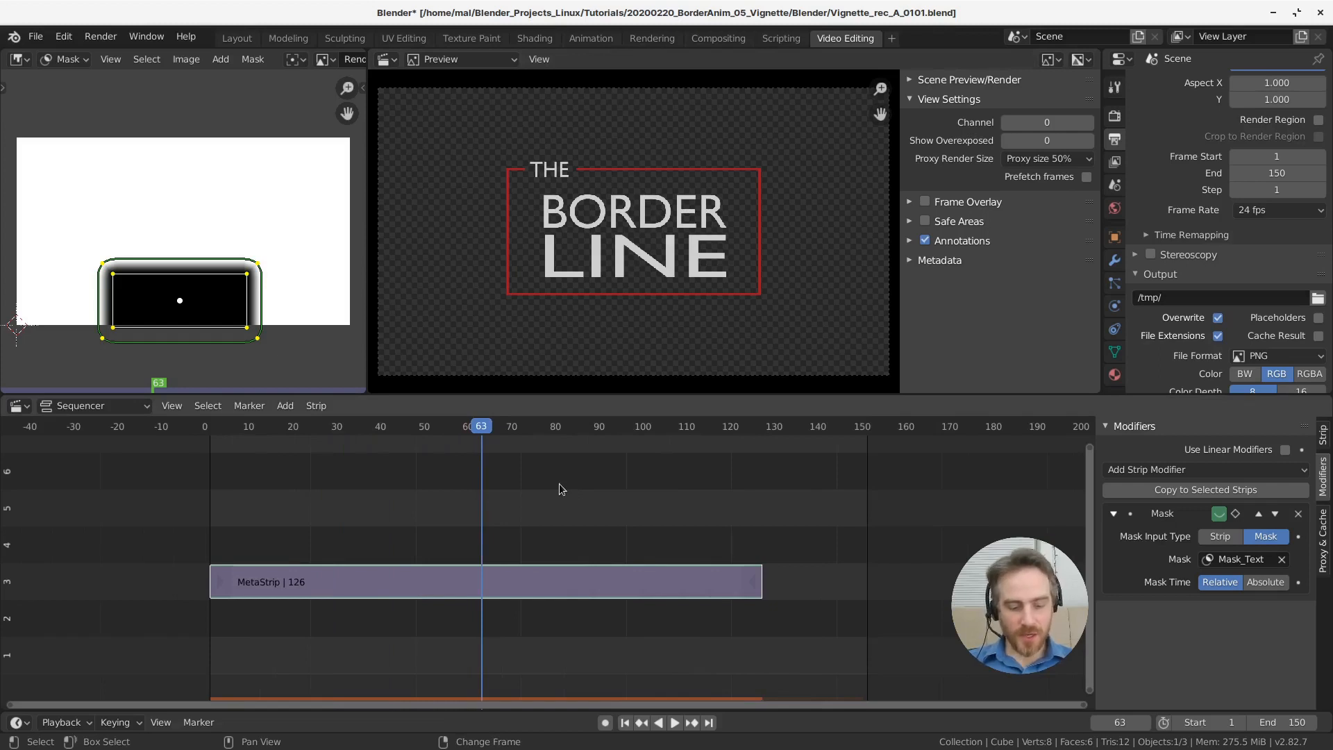
{"action": "key", "text": "shift+Left"}
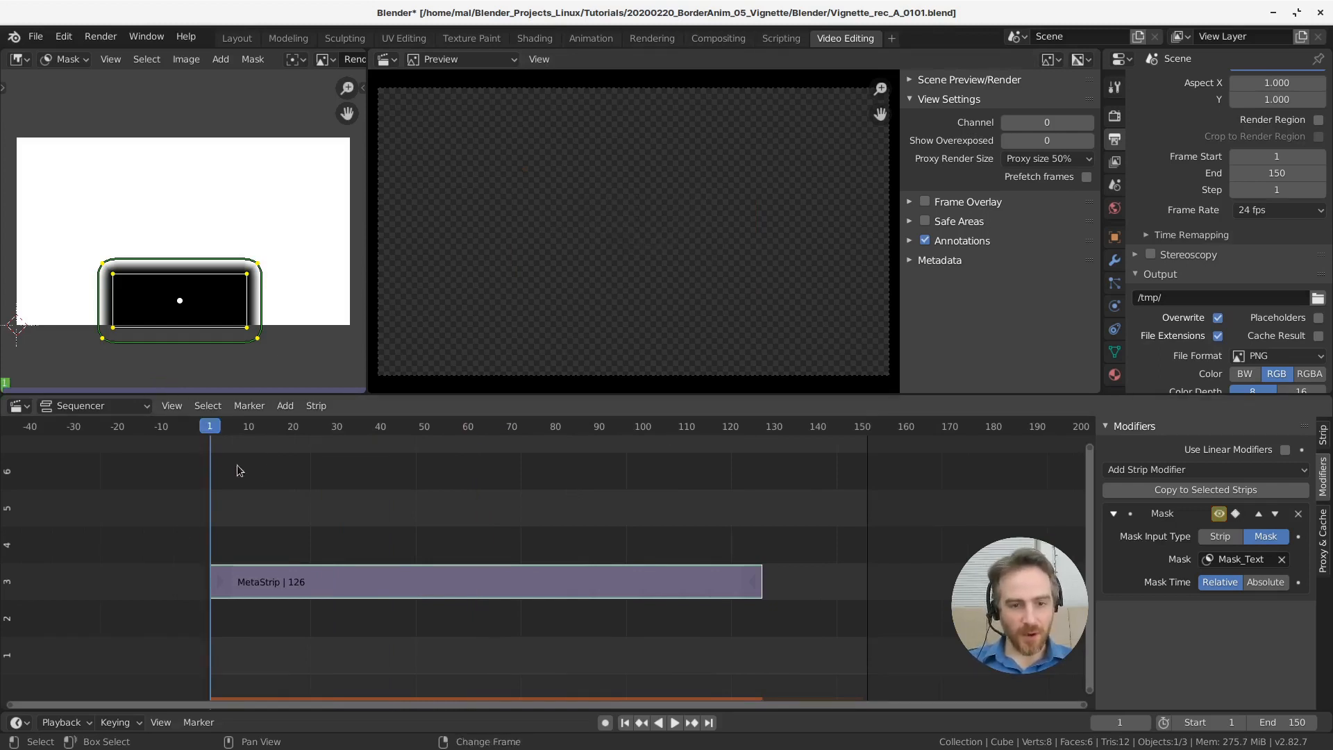
{"action": "left_click", "coordinate": [420, 586]}
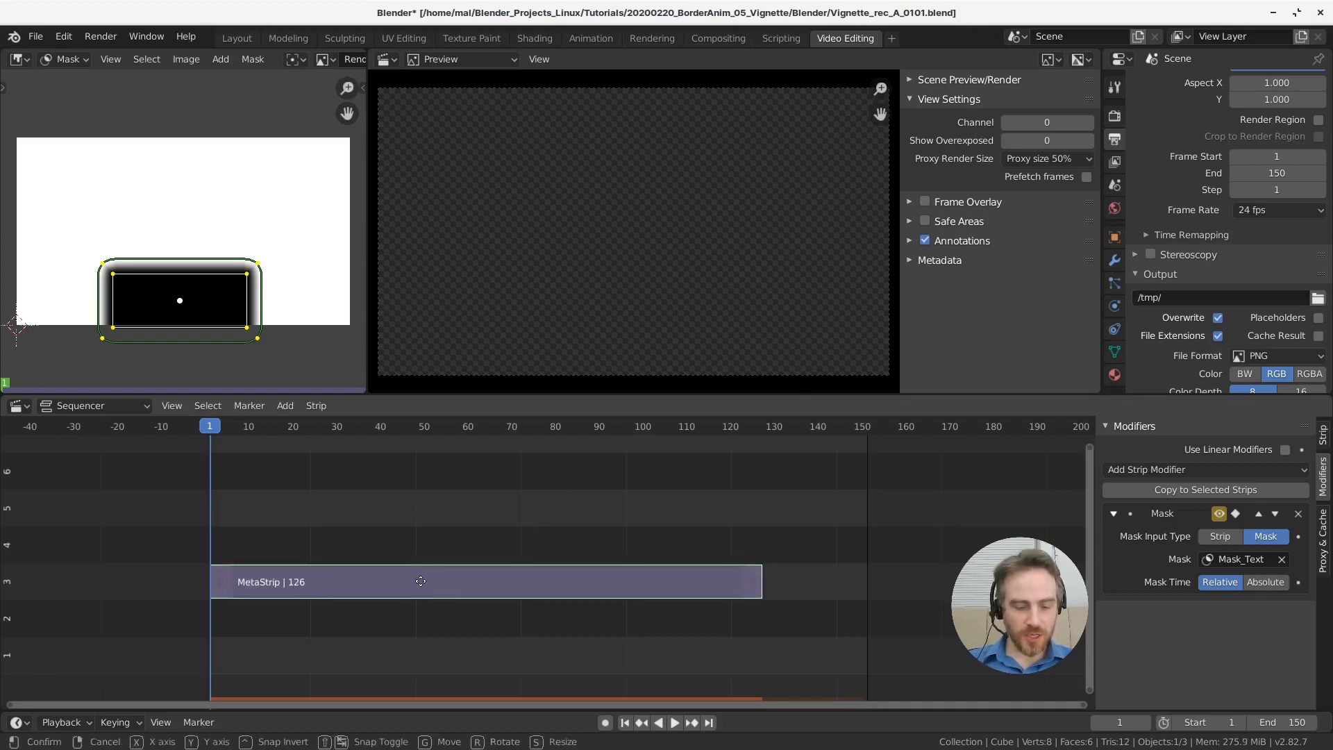
{"action": "key", "text": "g"}
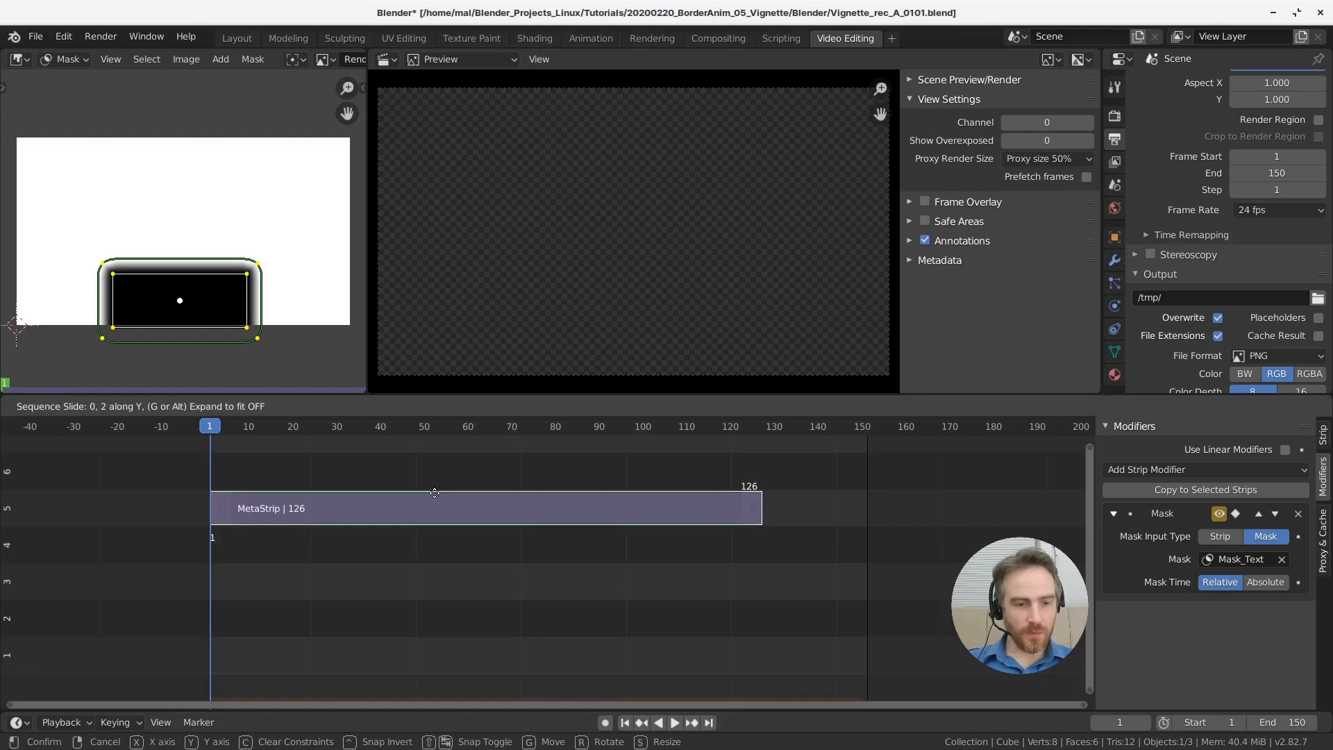
{"action": "left_click", "coordinate": [435, 491]}
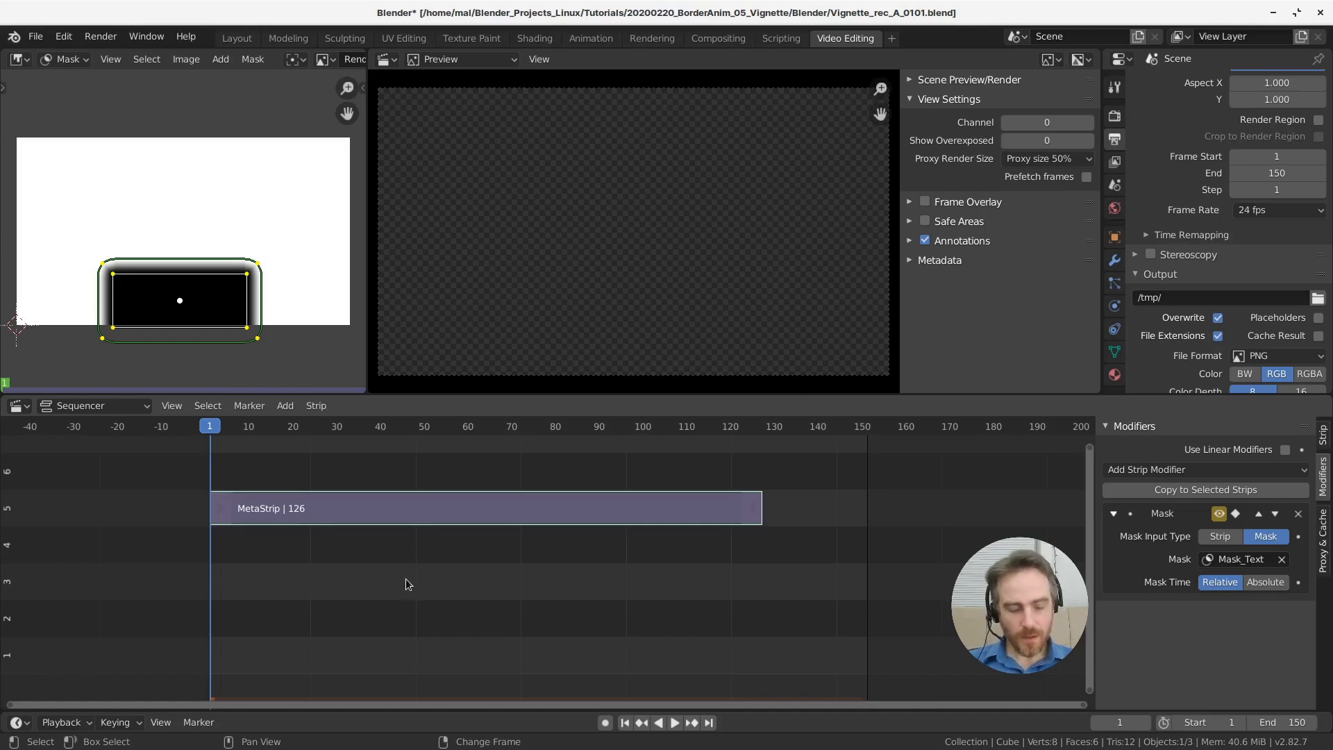
Add a Color strip starting at frame 1 and place it in channel 4, directly below the MetaStrip
{"action": "key", "text": "shift+a"}
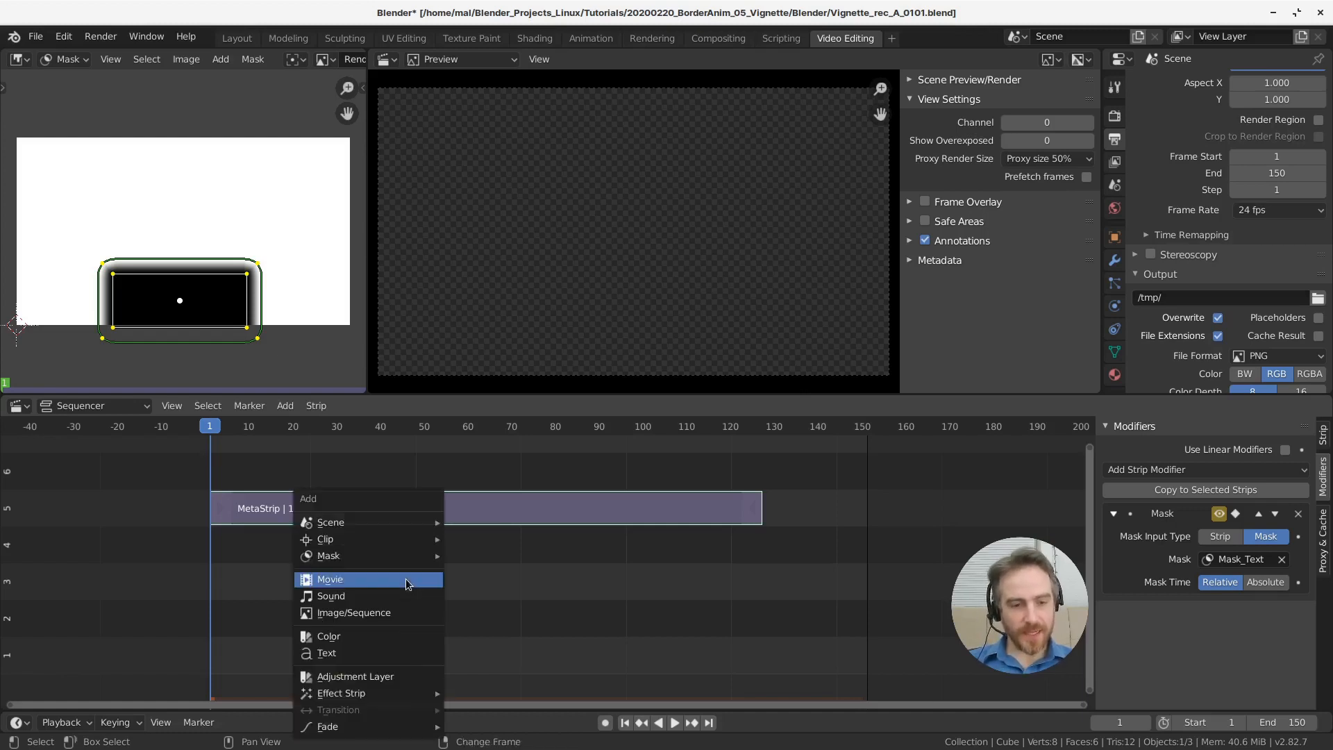
{"action": "left_click", "coordinate": [348, 635]}
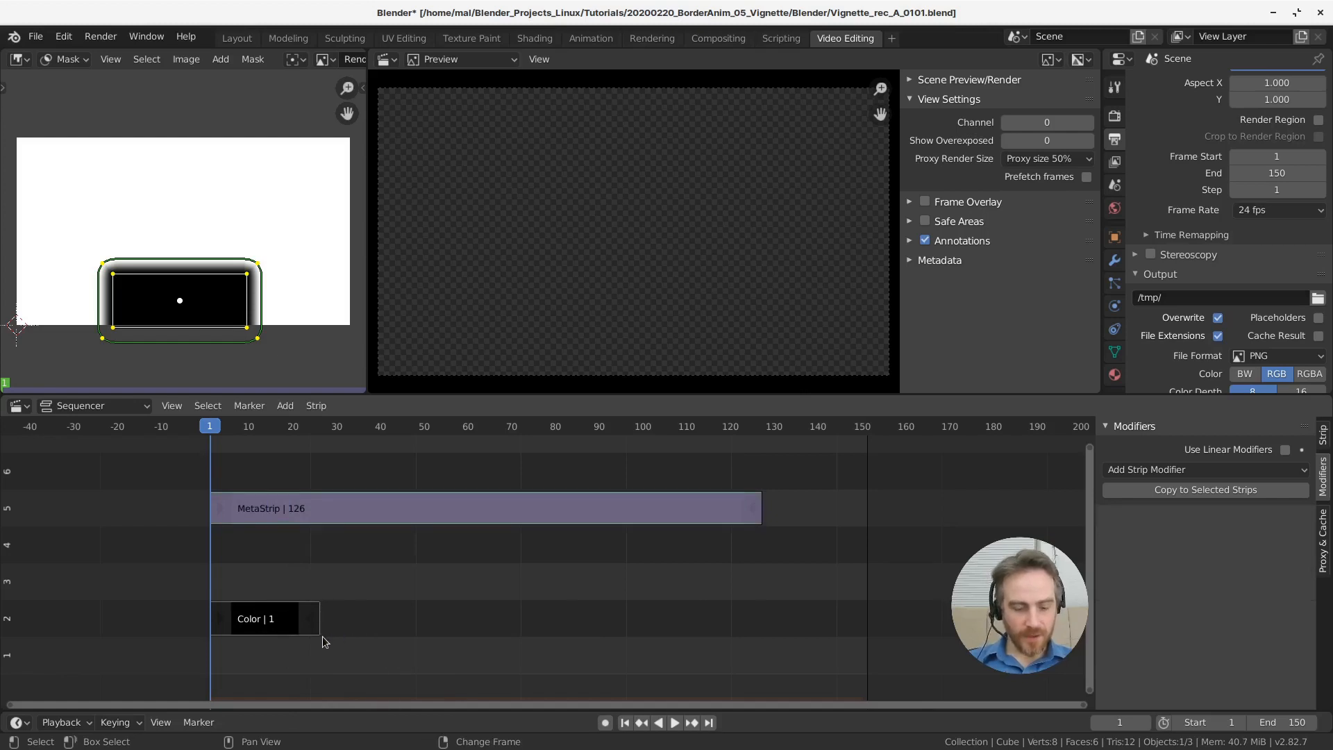
{"action": "key", "text": "g"}
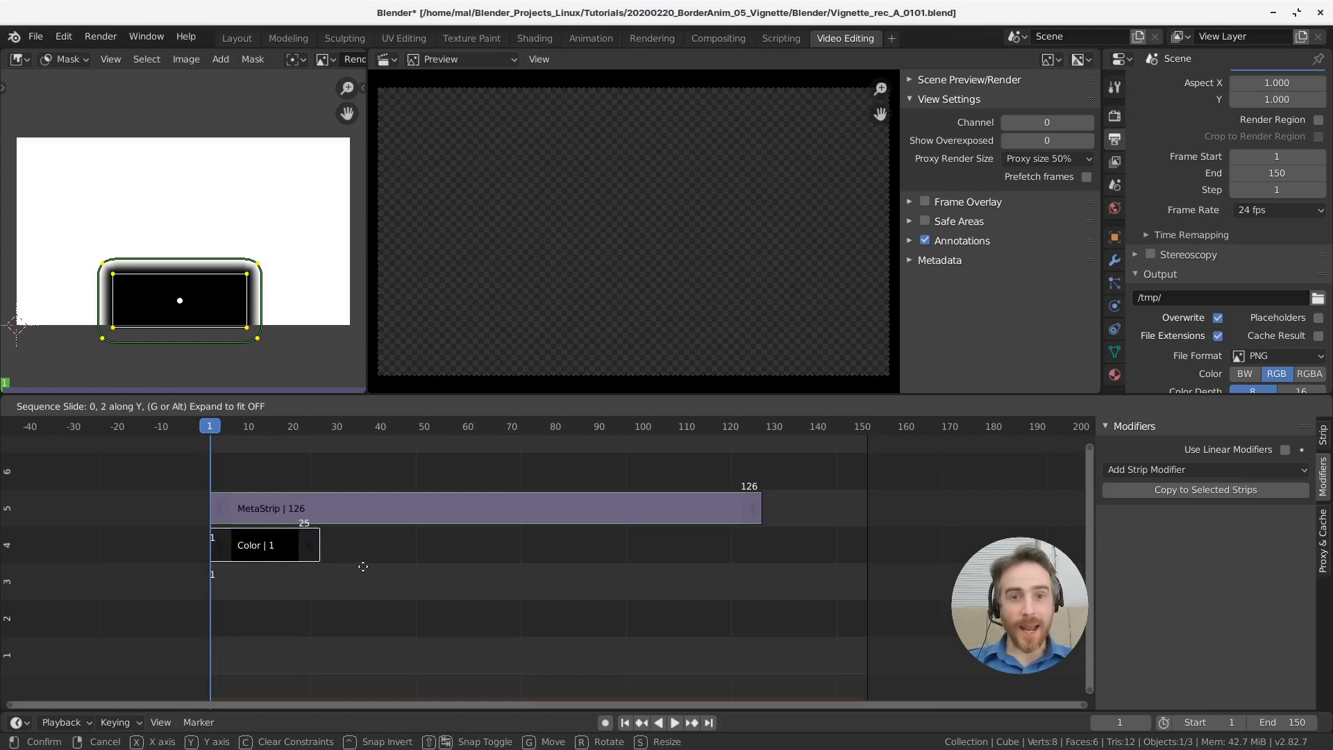
{"action": "left_click", "coordinate": [290, 555]}
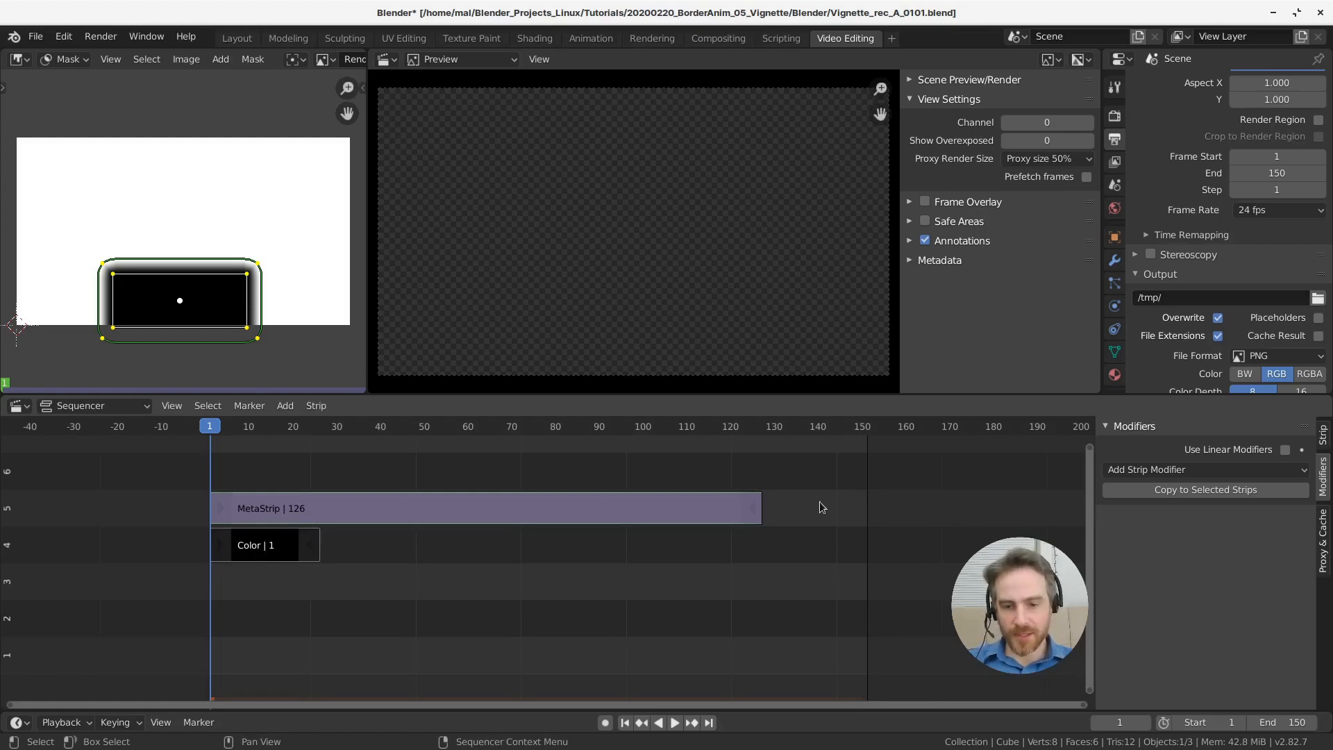
Extend the end of the Color strip to frame 126 to match the MetaStrip's length
{"action": "left_click", "coordinate": [308, 547]}
{"action": "left_click", "coordinate": [221, 543]}
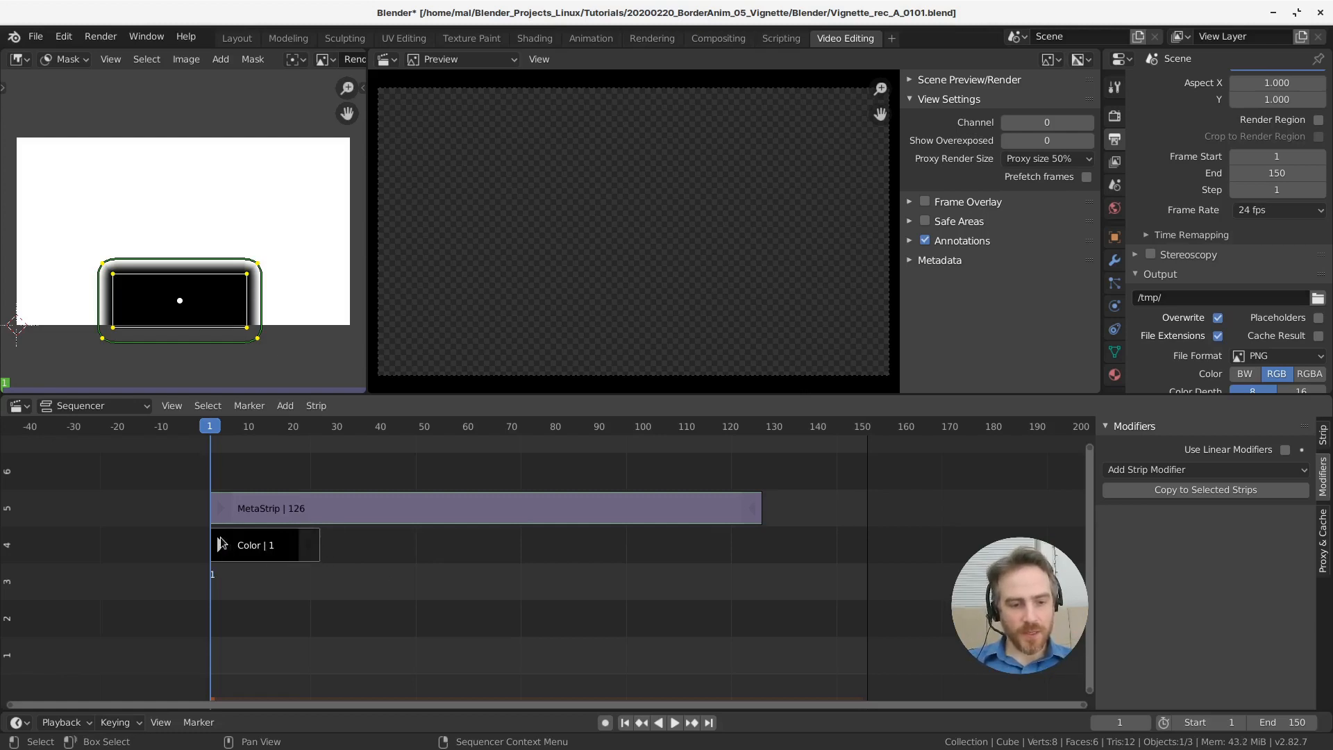
{"action": "left_click", "coordinate": [312, 545]}
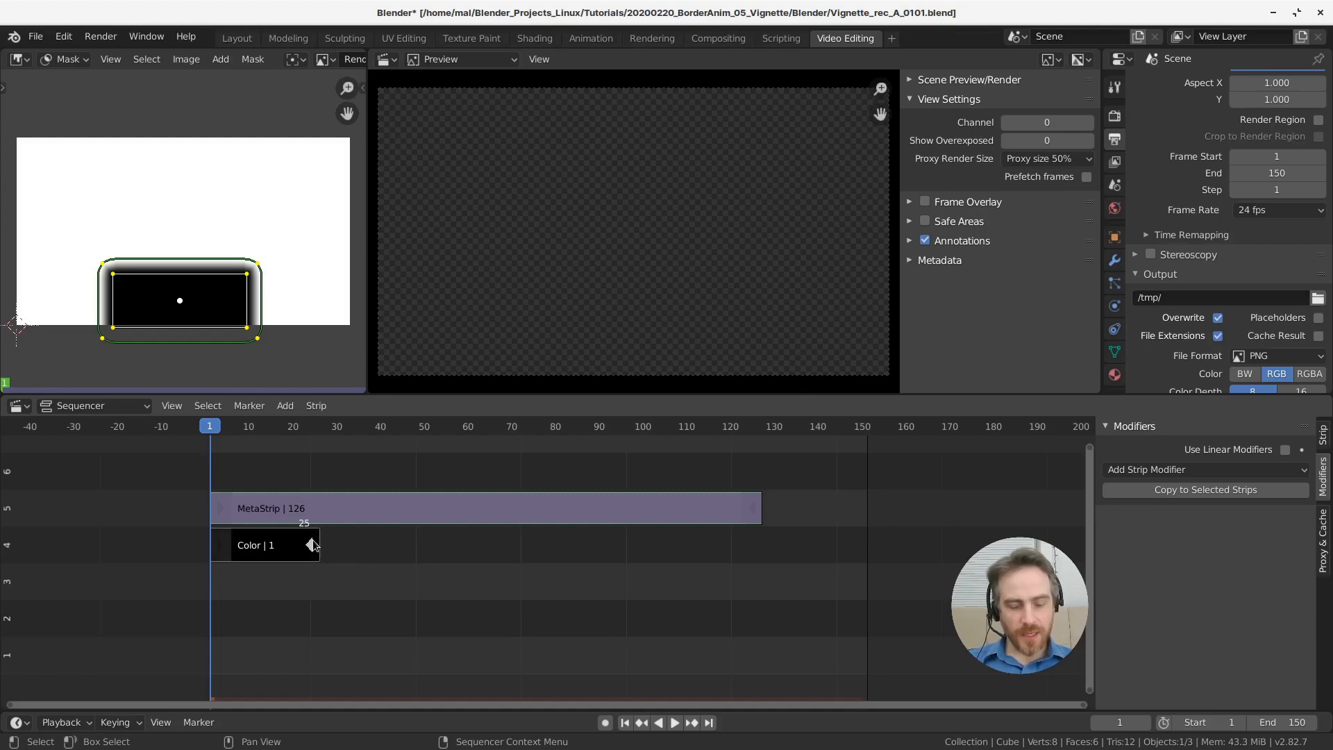
{"action": "key", "text": "g"}
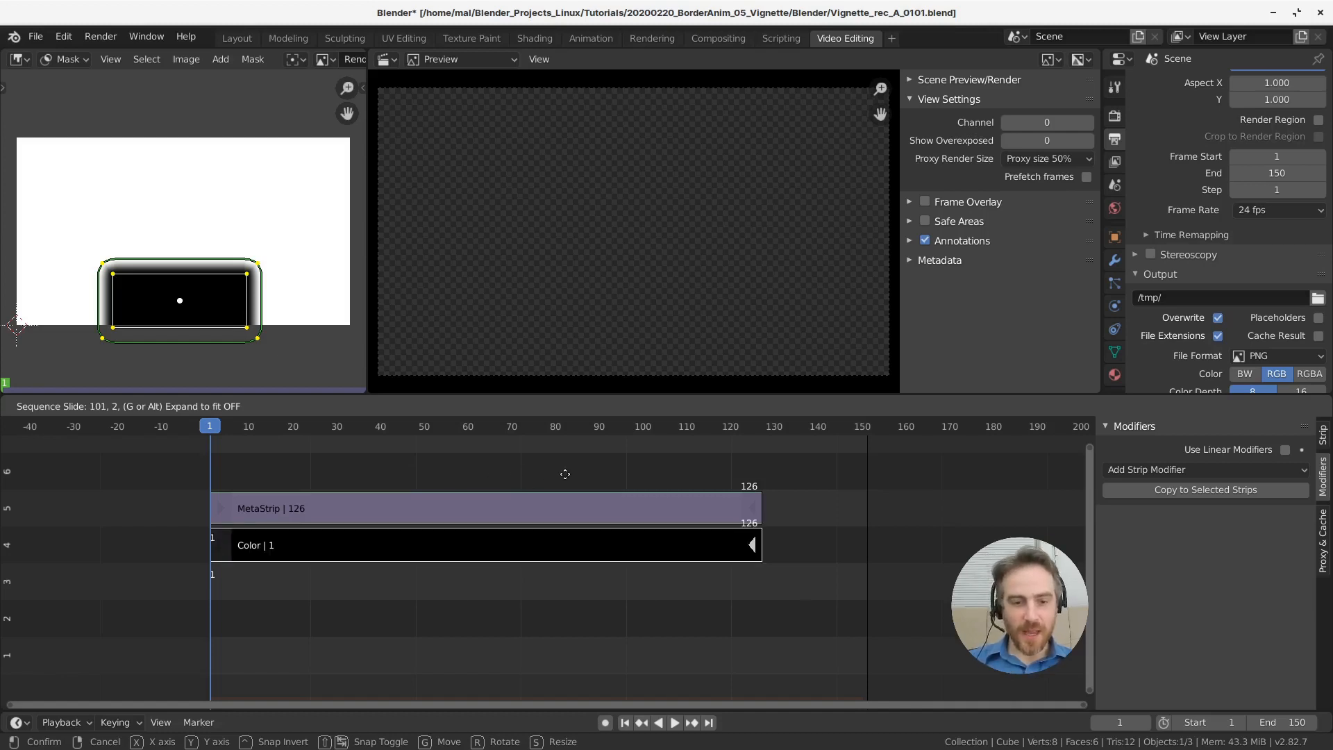
{"action": "left_click", "coordinate": [593, 472]}
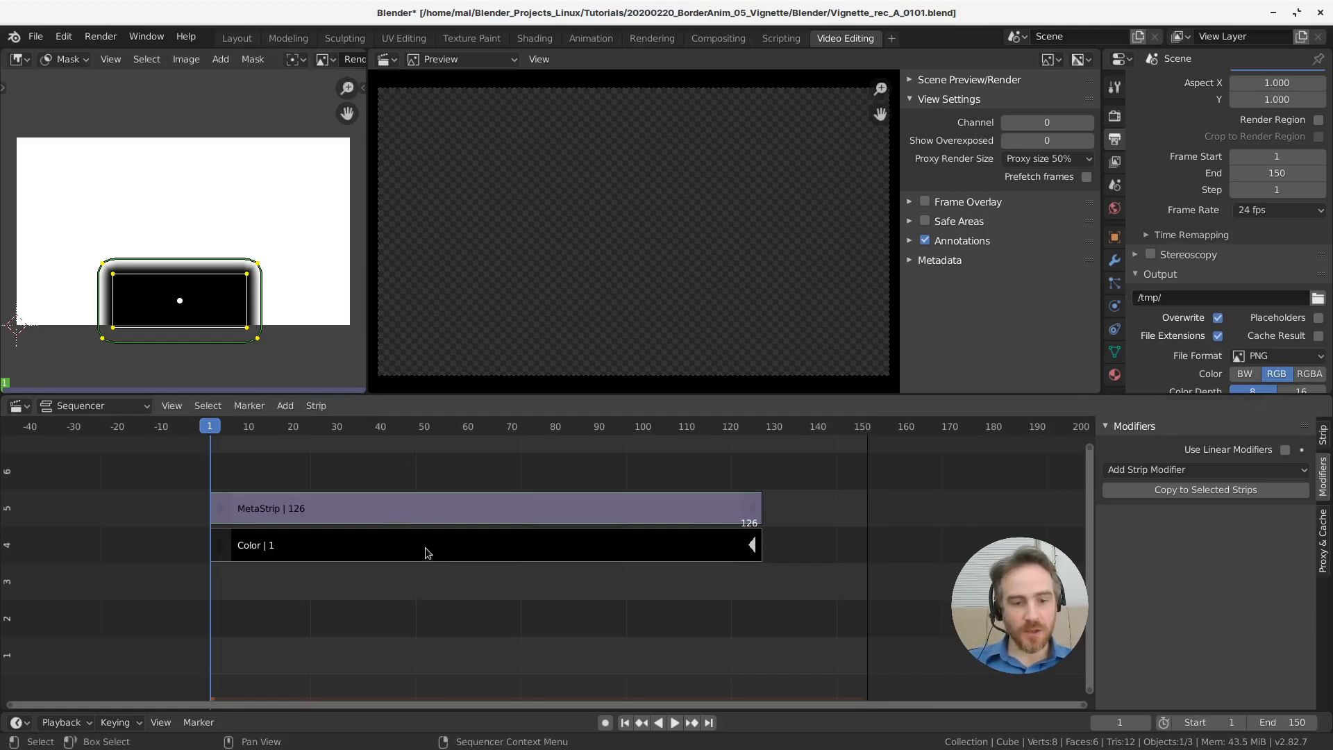
Slide the Color strip along channel 4, snapping it against the MetaStrip's ends, and bring it back to start at frame 1
{"action": "left_click_drag", "start_coordinate": [465, 564], "coordinate": [762, 540]}
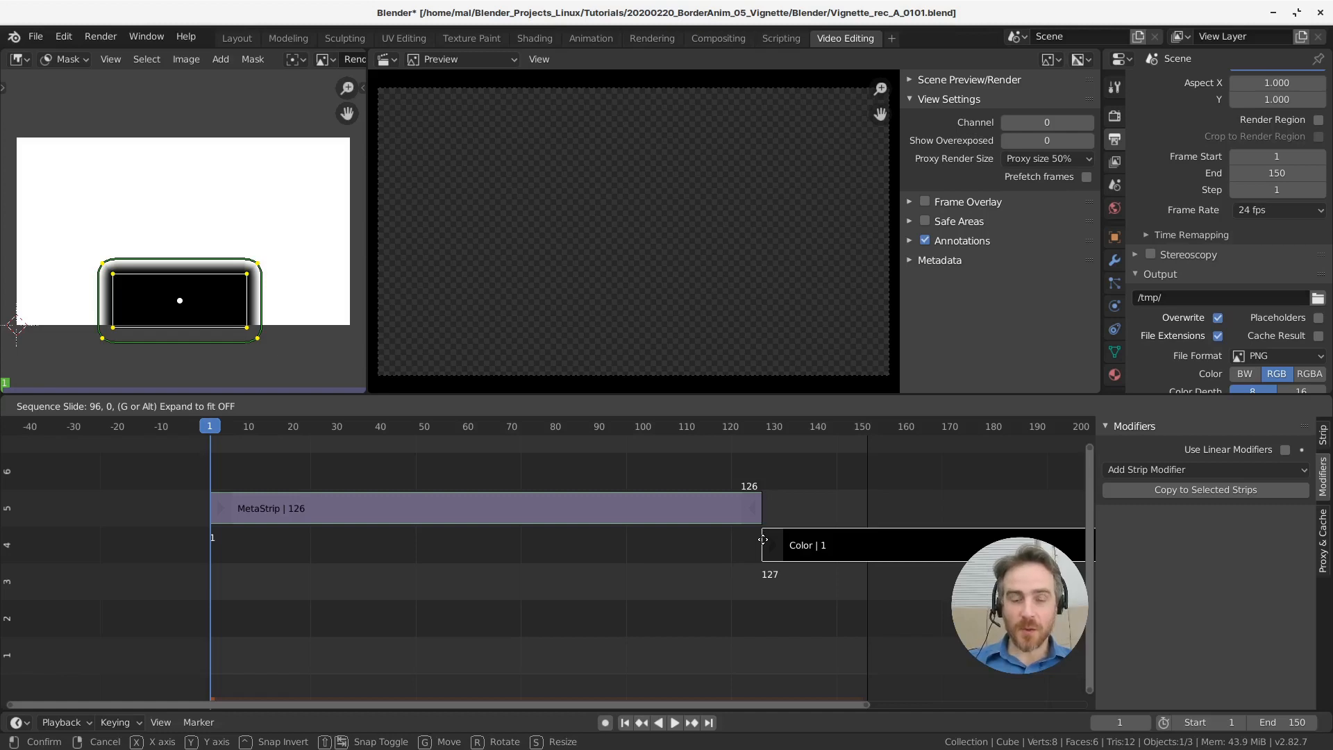
{"action": "left_click_drag", "start_coordinate": [762, 540], "coordinate": [536, 532]}
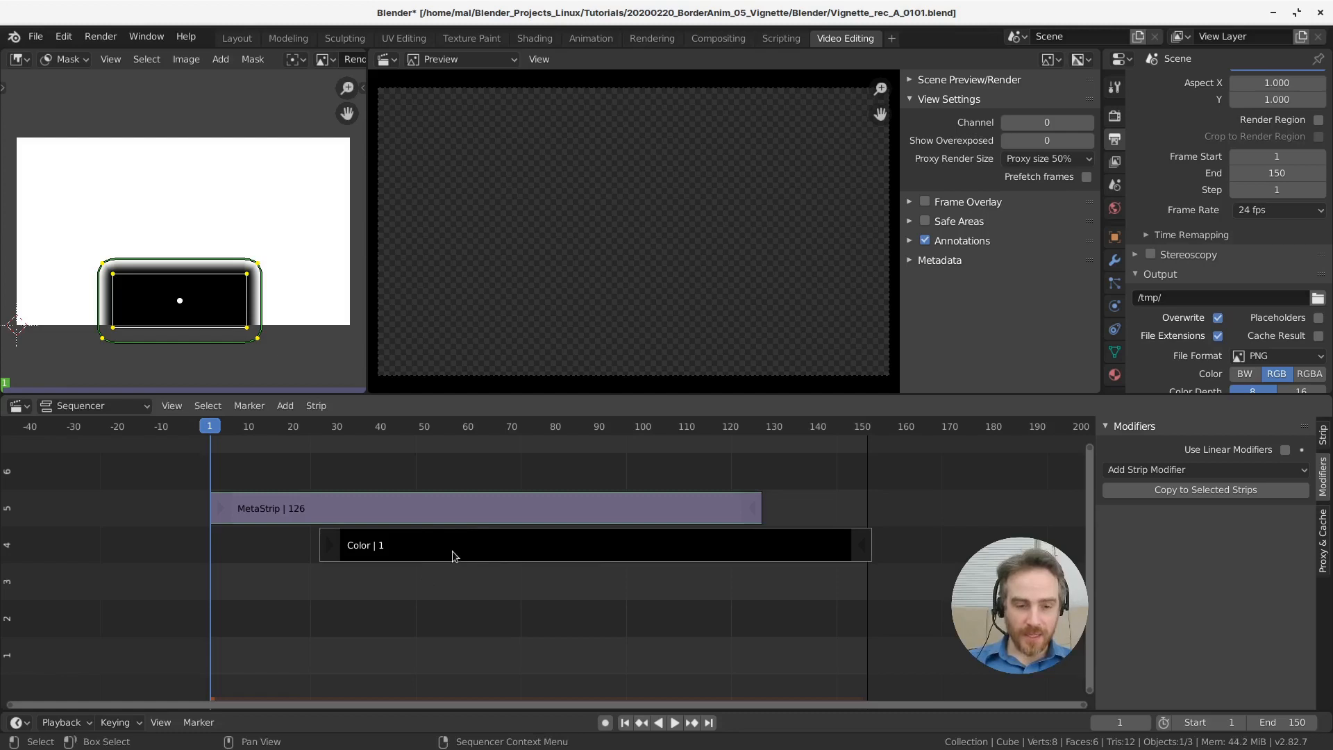
{"action": "left_click_drag", "start_coordinate": [452, 552], "coordinate": [457, 550]}
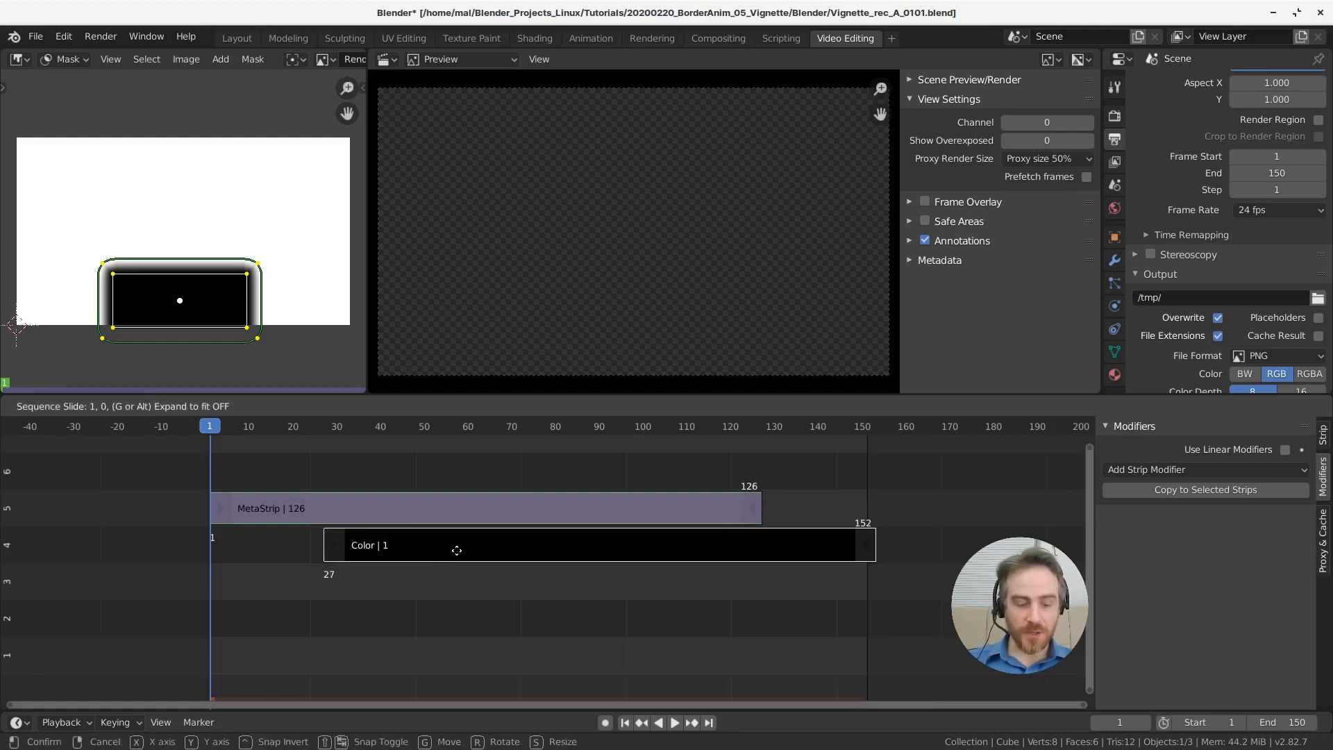
{"action": "type", "text": "-25"}
{"action": "key", "text": "BackSpace"}
{"action": "key", "text": "BackSpace"}
{"action": "key", "text": "BackSpace"}
{"action": "type", "text": "101"}
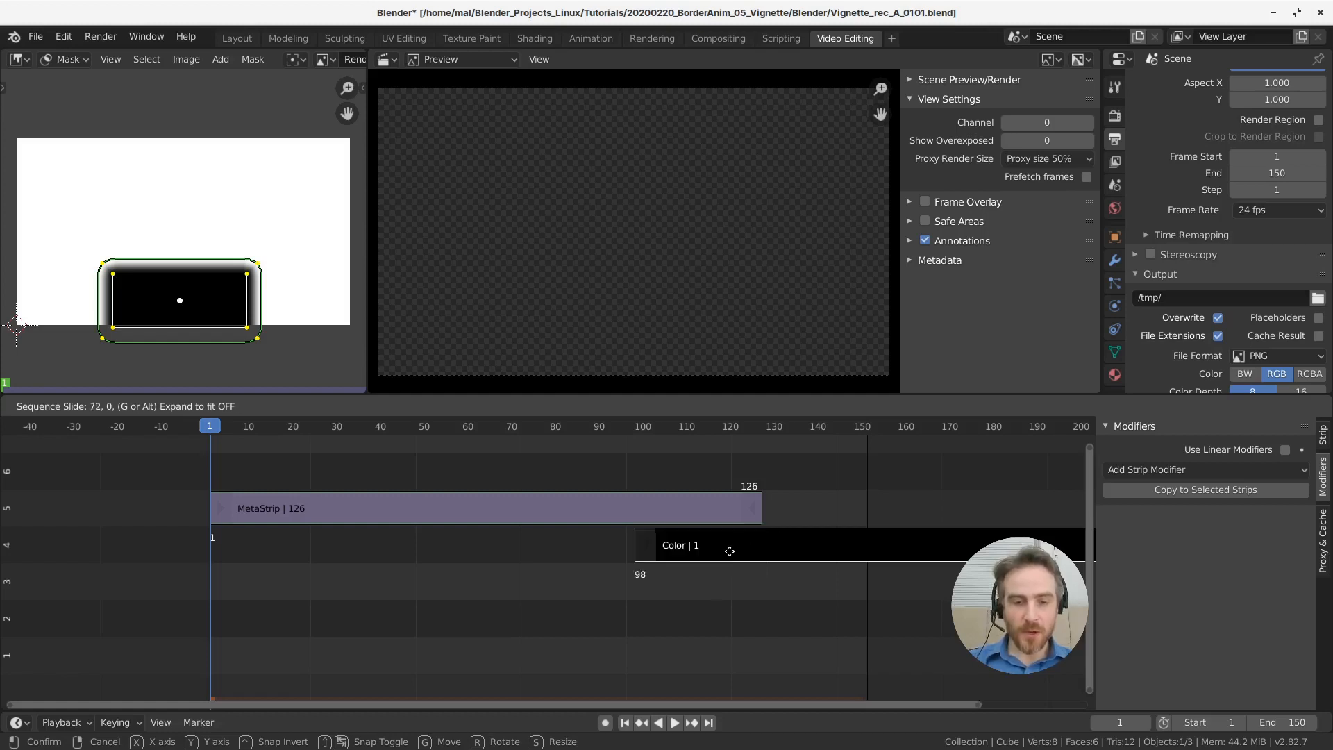
{"action": "left_click", "coordinate": [474, 543]}
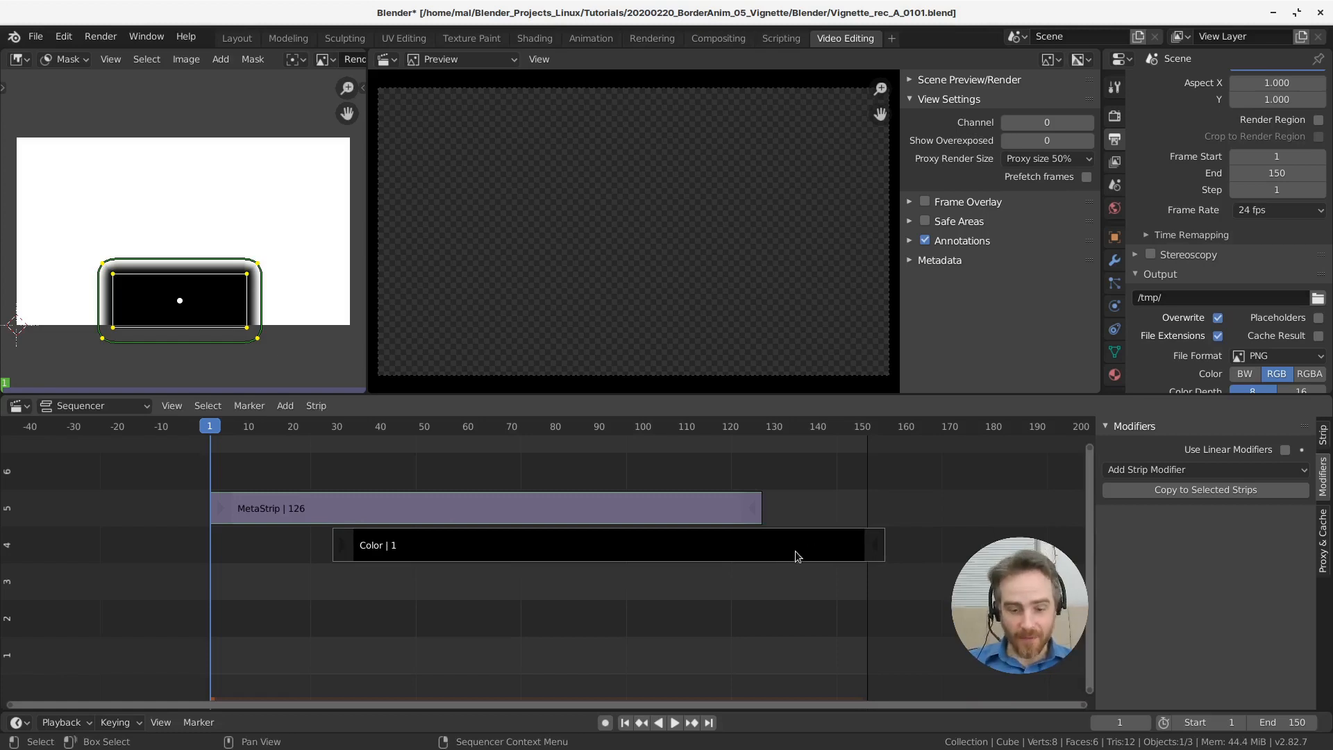
{"action": "left_click_drag", "start_coordinate": [795, 552], "coordinate": [736, 559]}
{"action": "left_click_drag", "start_coordinate": [495, 558], "coordinate": [329, 548], "text": "ctrl"}
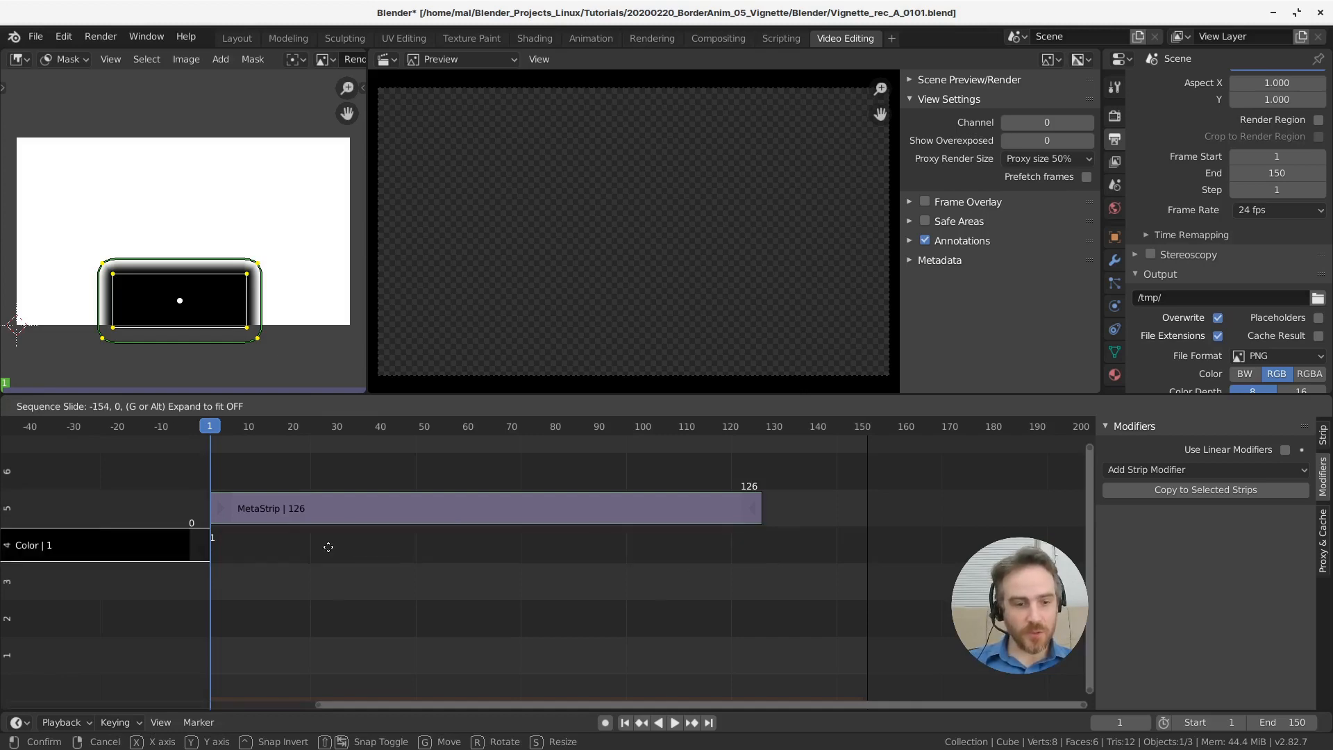
{"action": "left_click_drag", "start_coordinate": [453, 550], "coordinate": [621, 542], "text": "ctrl"}
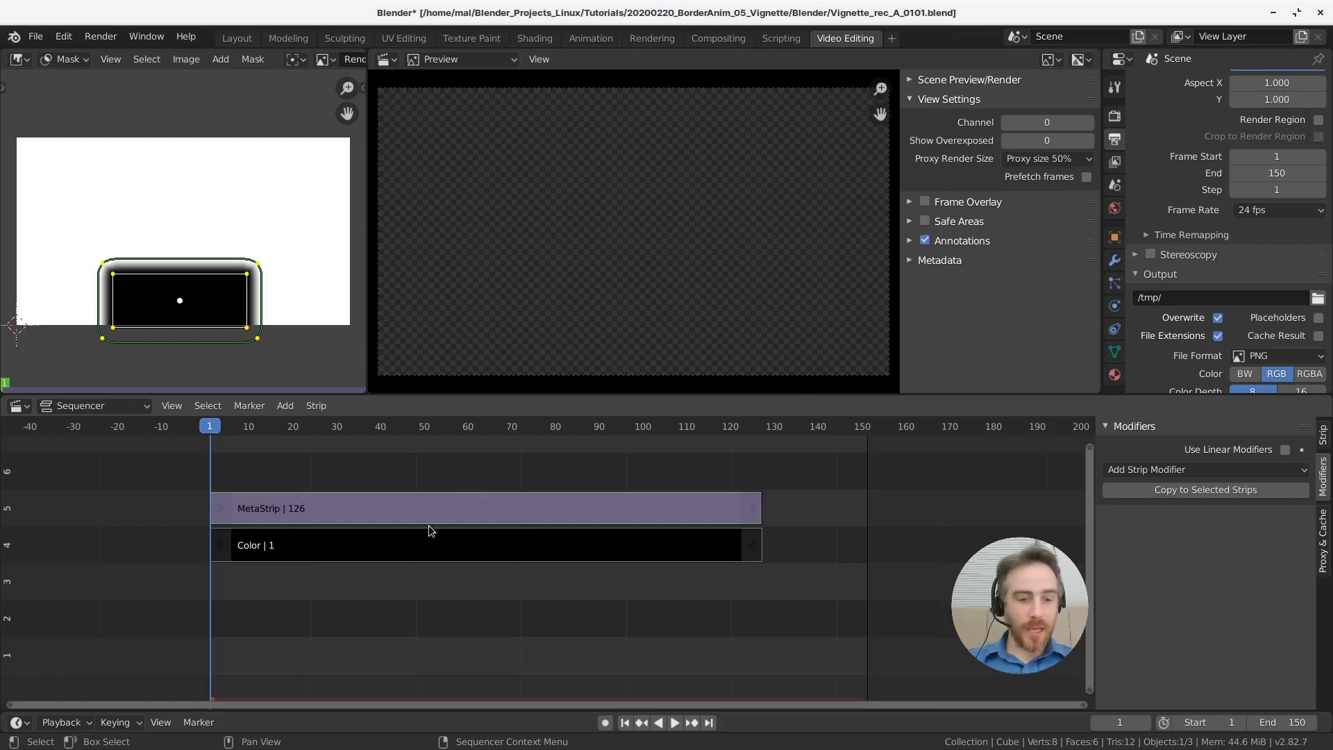
Duplicate the Color strip straight down into channel 3, keeping its frame range aligned with the original
{"action": "left_click", "coordinate": [648, 512]}
{"action": "left_click", "coordinate": [563, 546]}
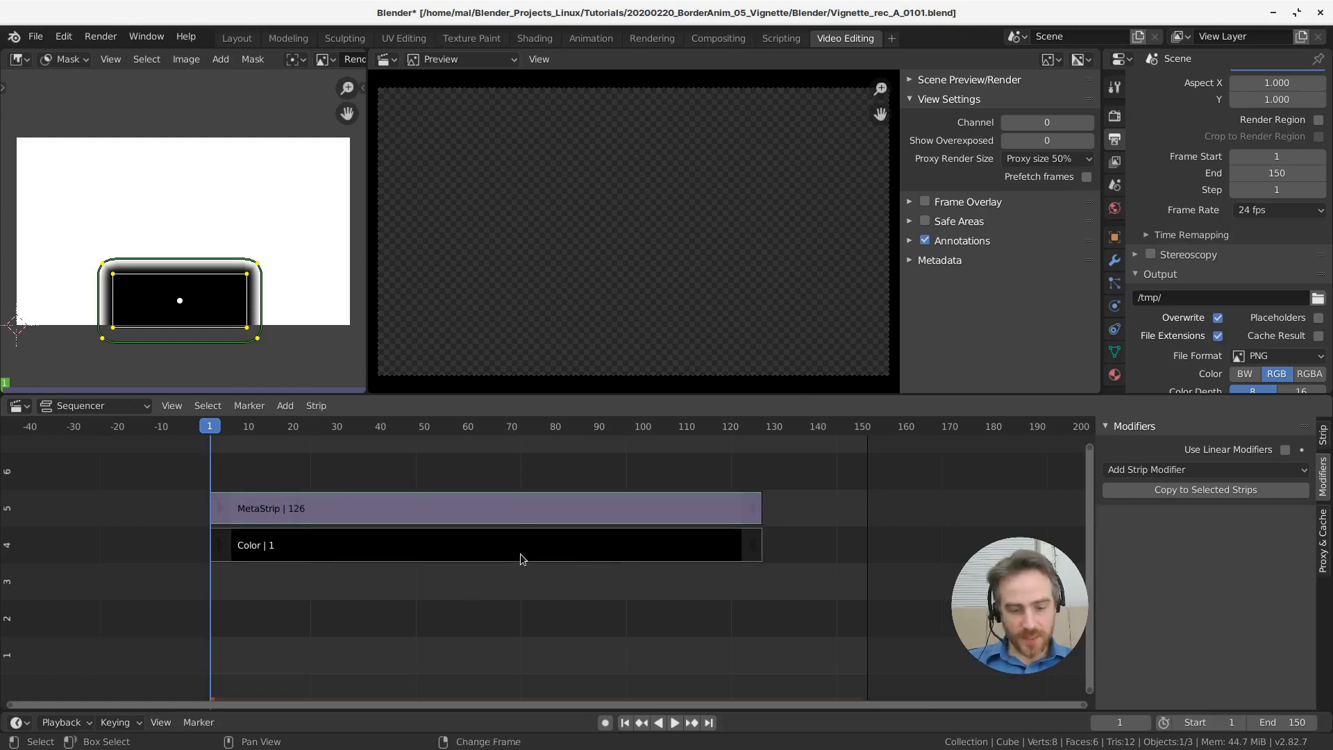
{"action": "key", "text": "shift+d"}
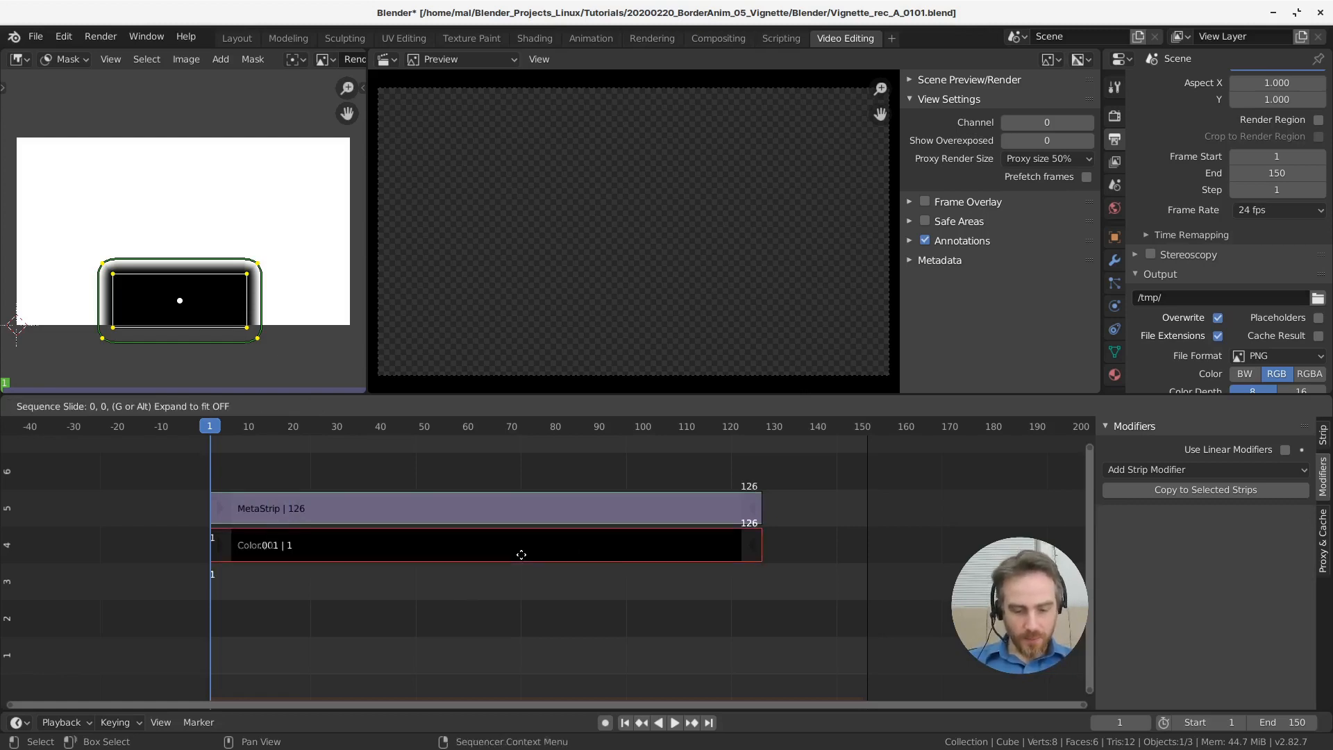
{"action": "key", "text": "y"}
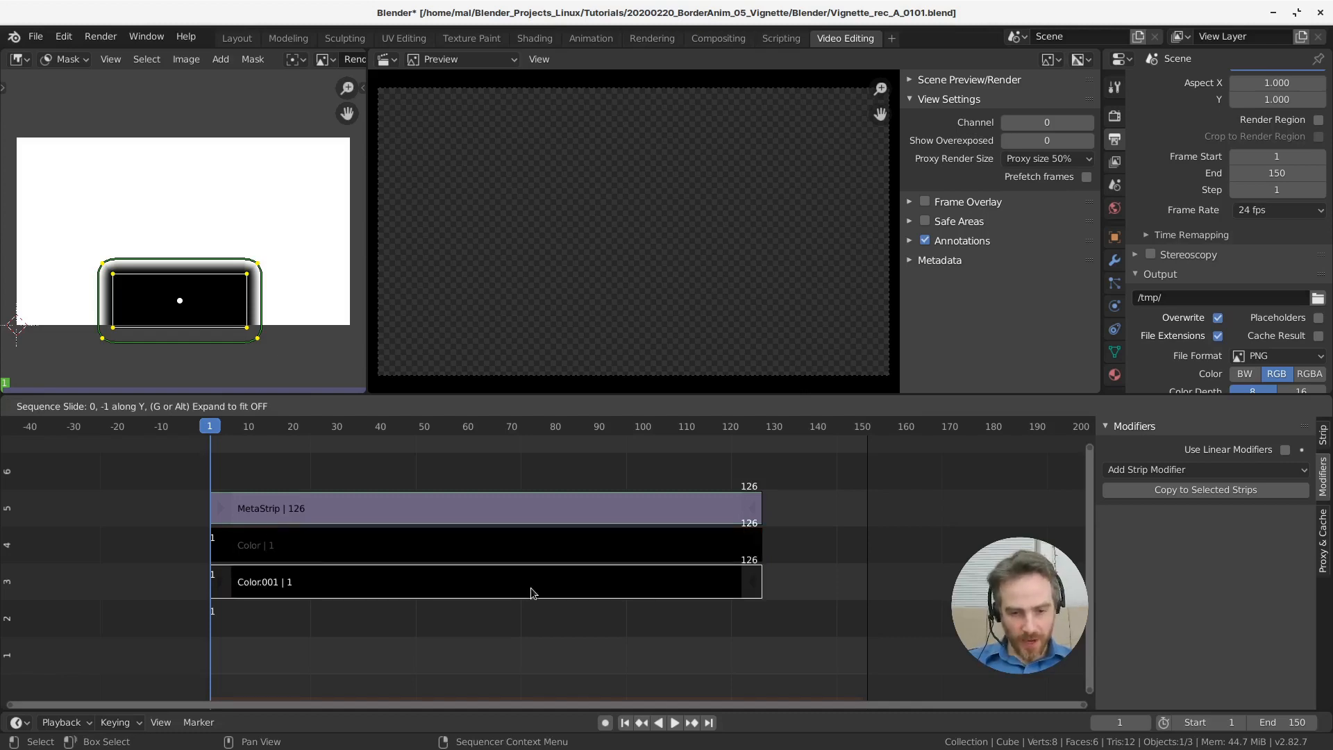
{"action": "left_click", "coordinate": [531, 591]}
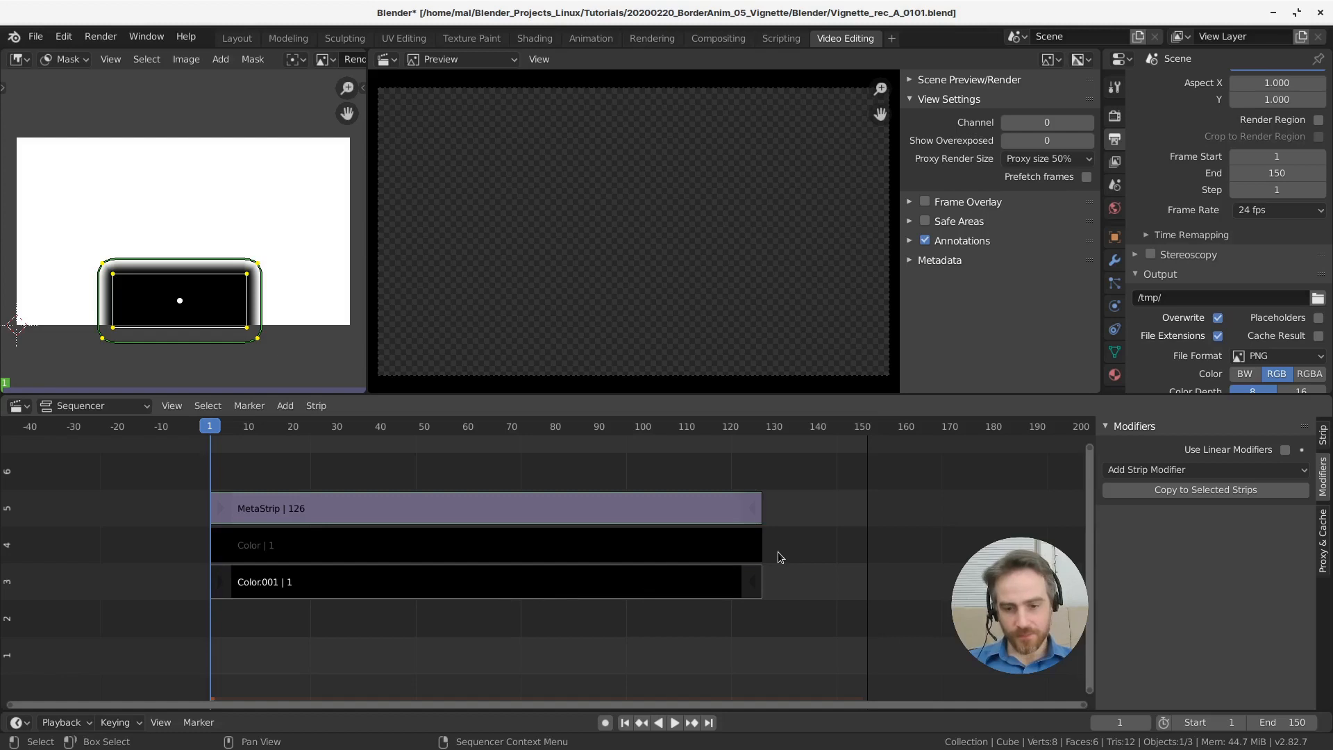
{"action": "left_click", "coordinate": [426, 547]}
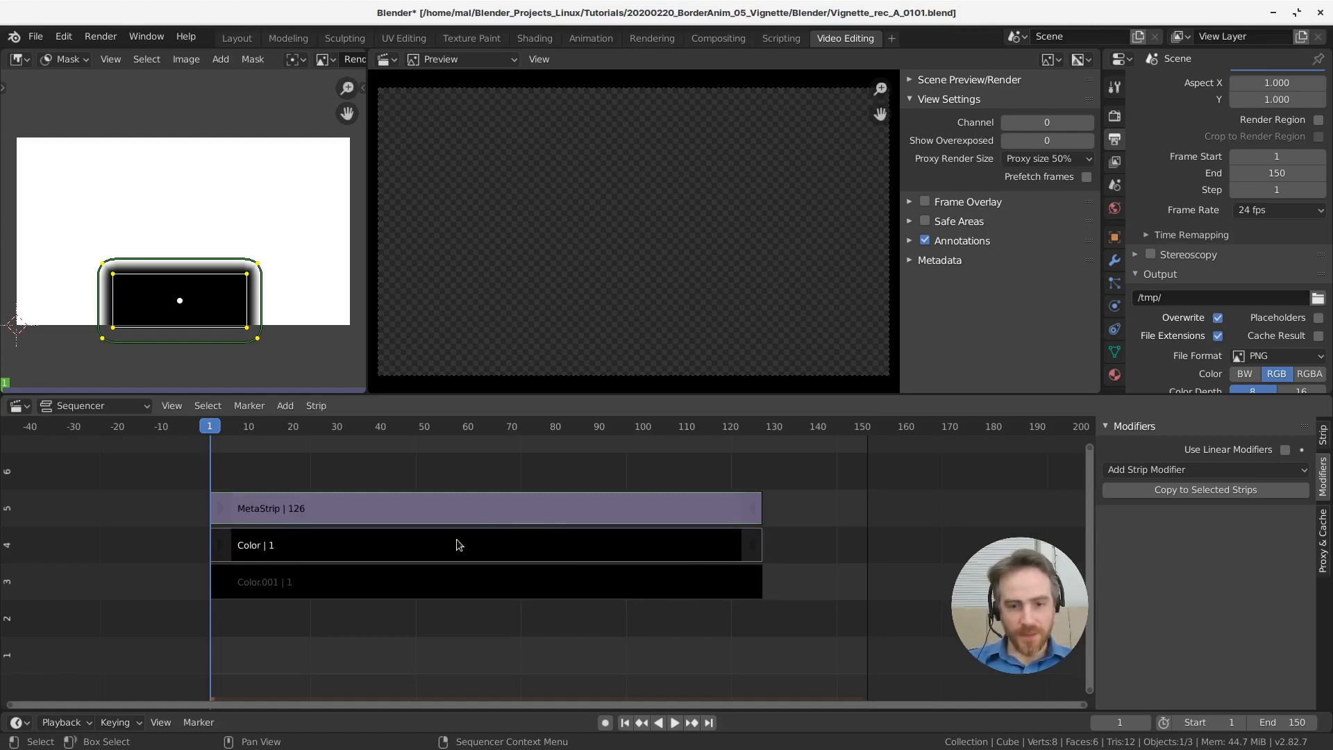
{"action": "left_click", "coordinate": [457, 590]}
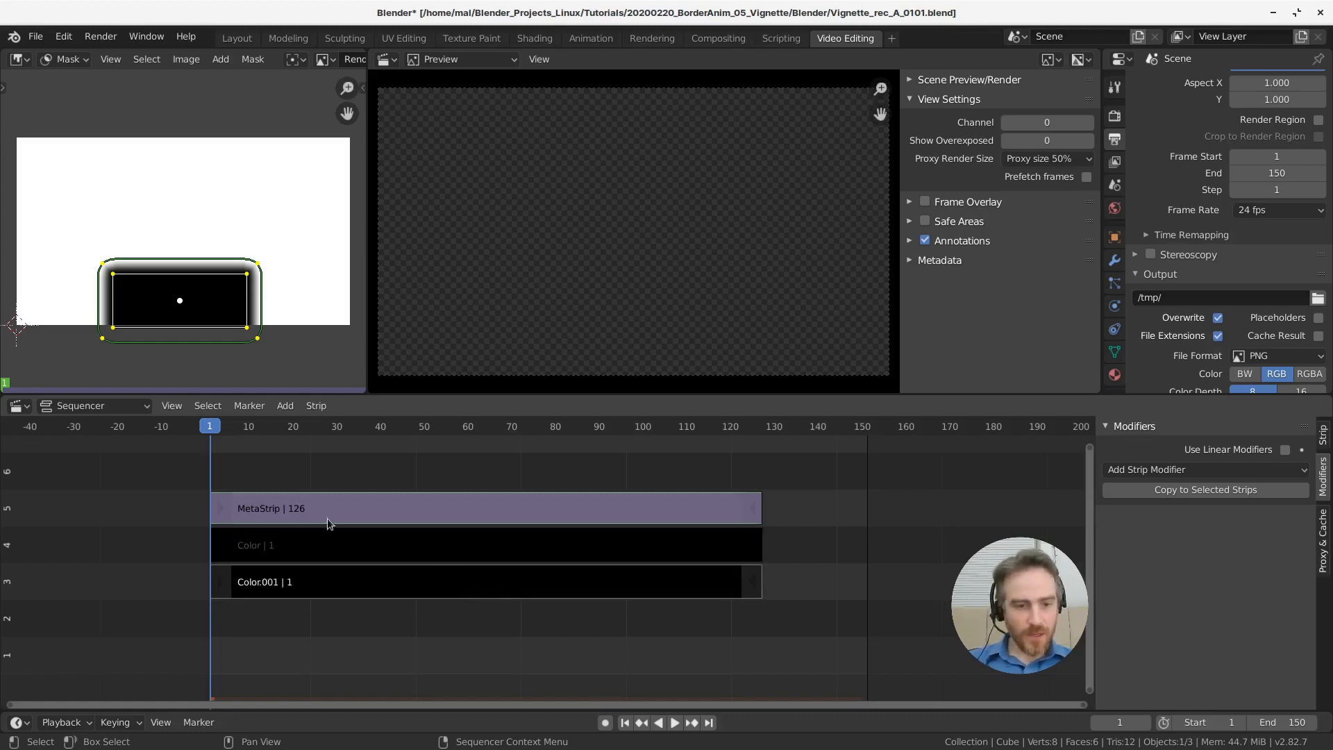
Move the playhead to frame 61 and select the Color strip in channel 4
{"action": "left_click", "coordinate": [474, 425]}
{"action": "key", "text": "space"}
{"action": "key", "text": "Escape"}
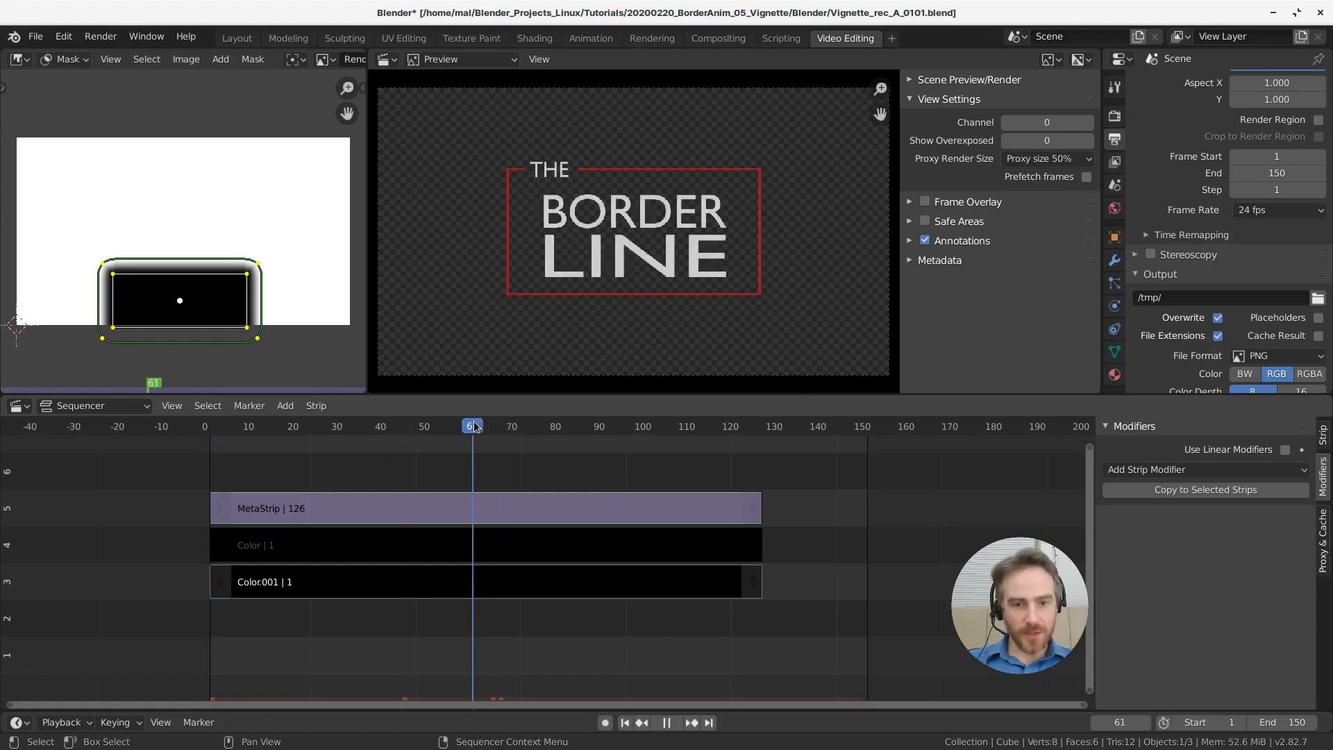
{"action": "left_click", "coordinate": [555, 556]}
{"action": "left_click", "coordinate": [553, 565]}
{"action": "left_click", "coordinate": [552, 555]}
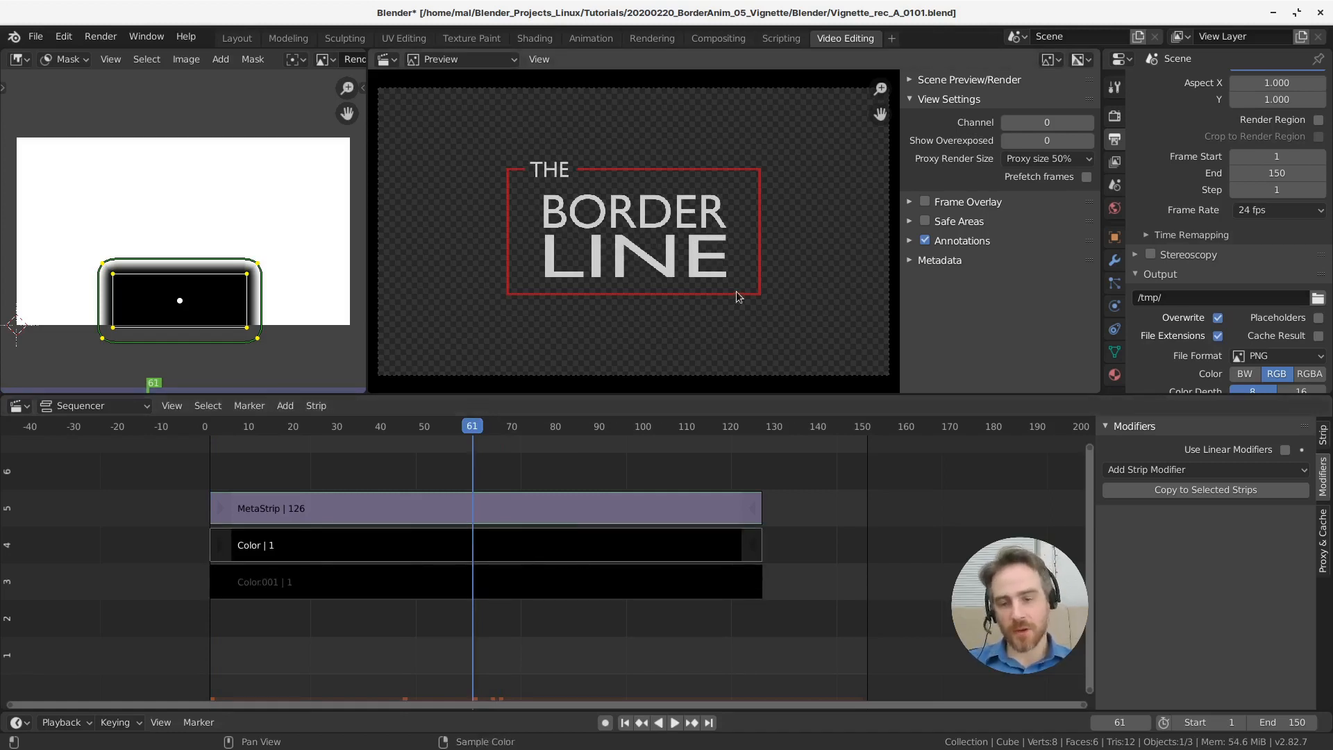
Set the MetaStrip's blend mode to Alpha Over so the title is composited over the Color strips
{"action": "left_click", "coordinate": [407, 511]}
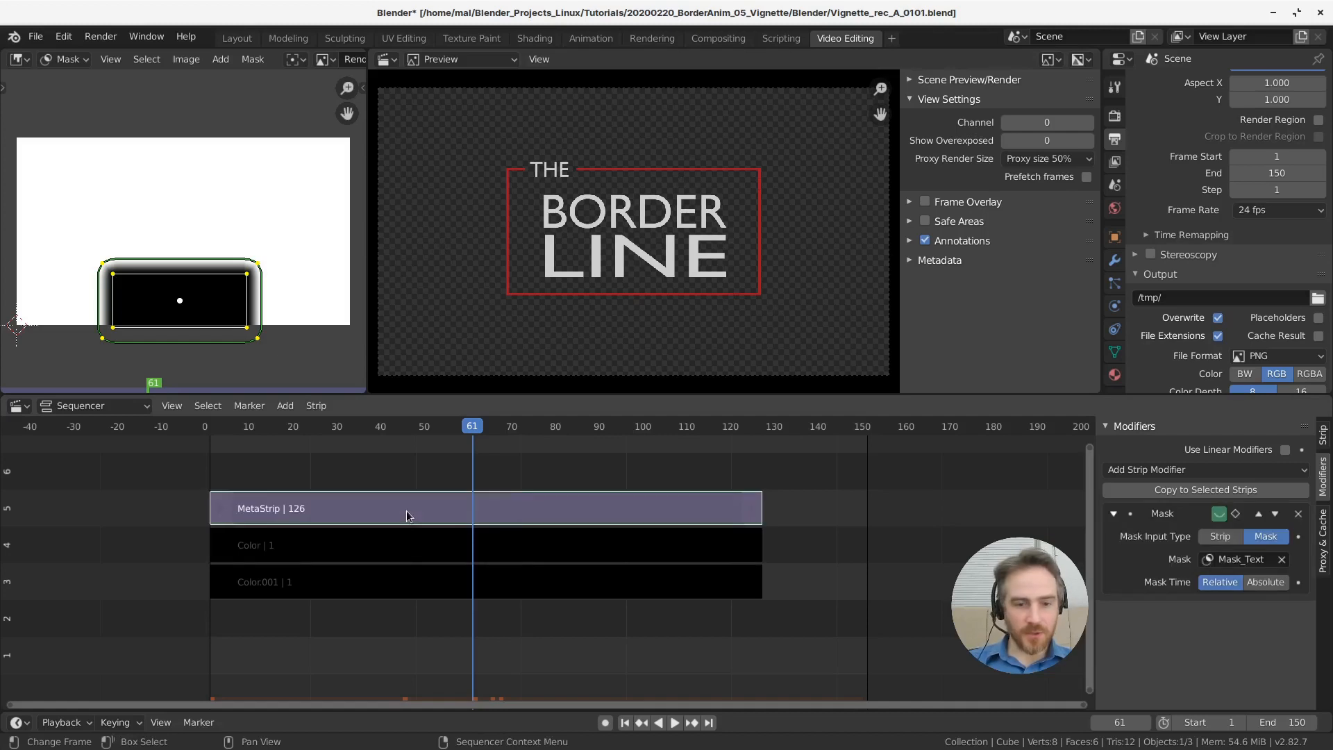
{"action": "left_click", "coordinate": [1325, 436]}
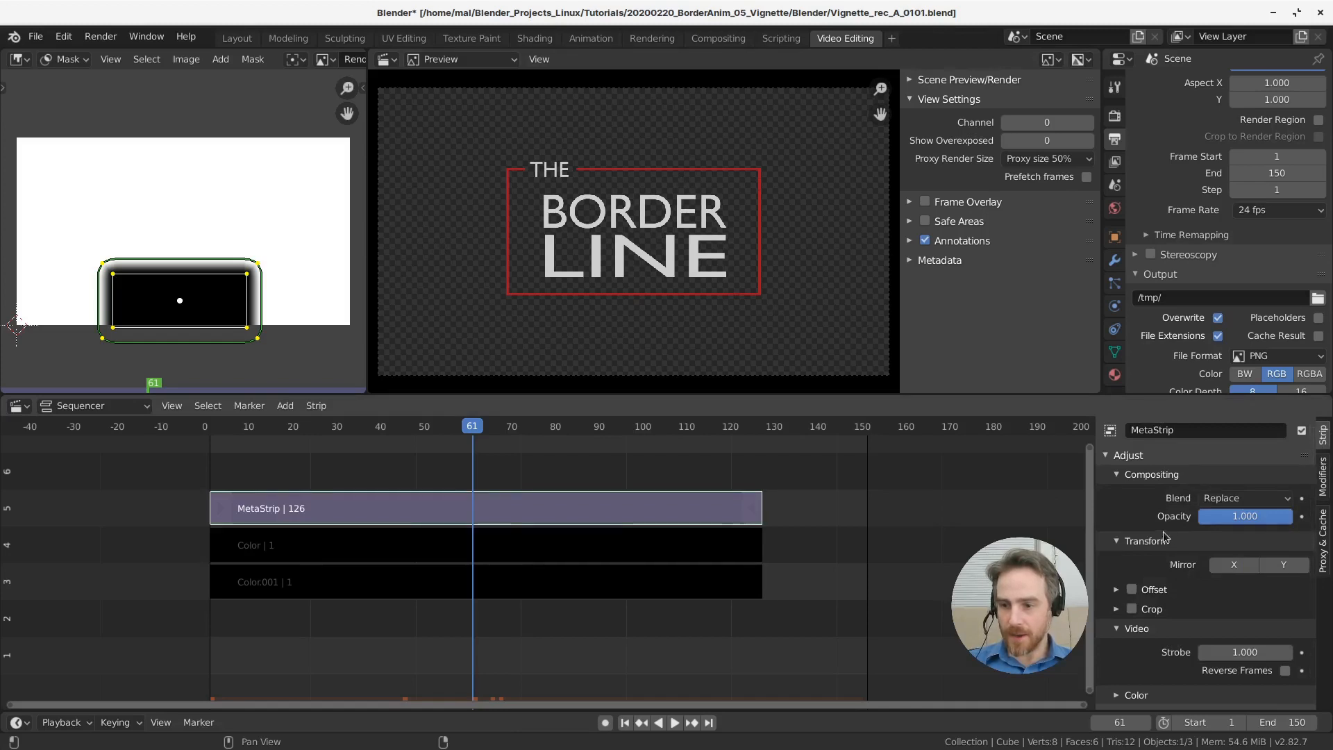
{"action": "left_click", "coordinate": [1234, 500]}
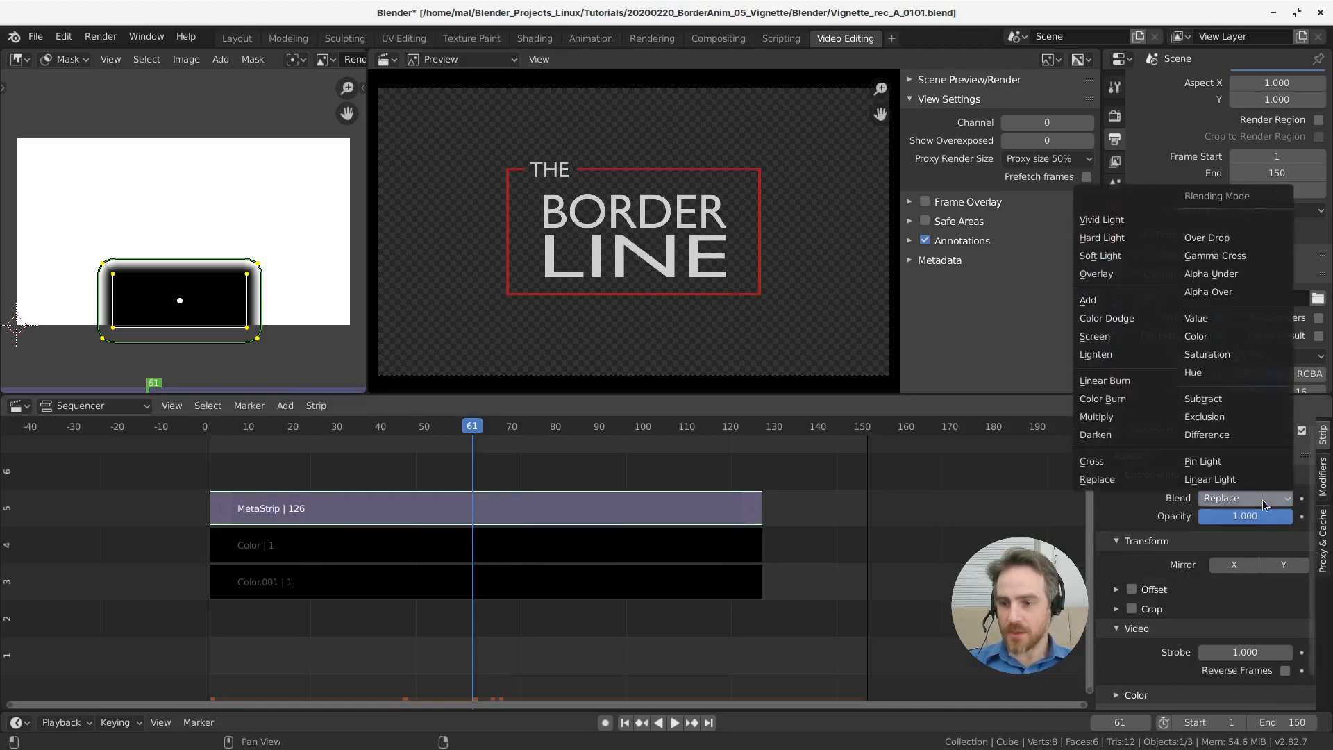
{"action": "left_click", "coordinate": [1218, 293]}
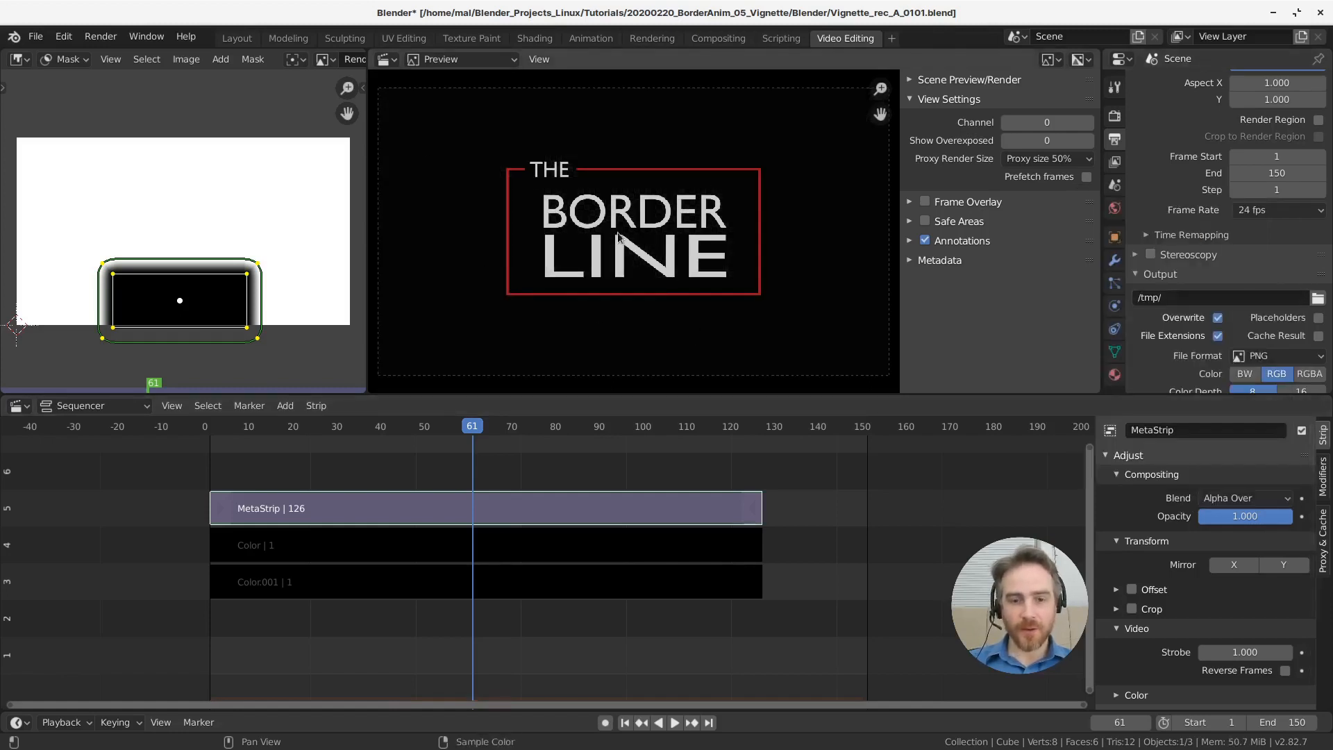
Change the Color strip in channel 4 from black to a medium blue
{"action": "left_click", "coordinate": [545, 553]}
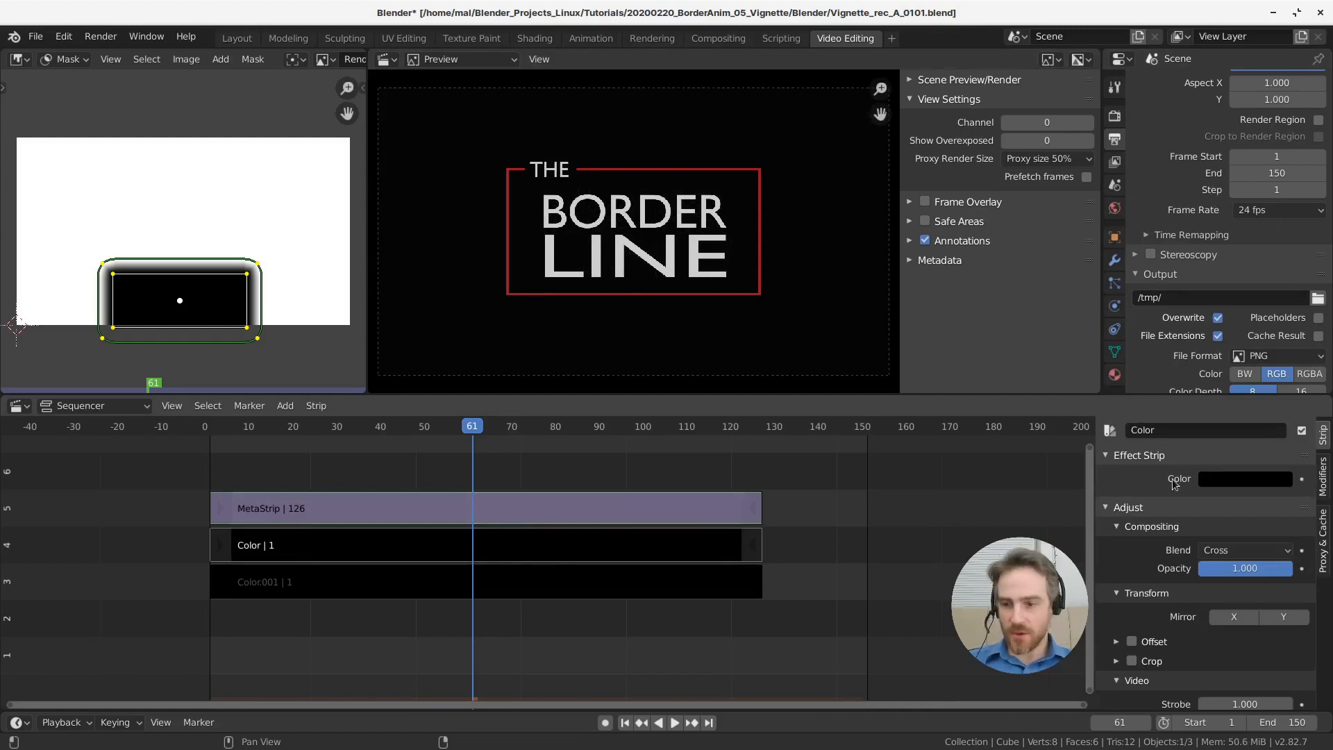
{"action": "left_click", "coordinate": [1239, 478]}
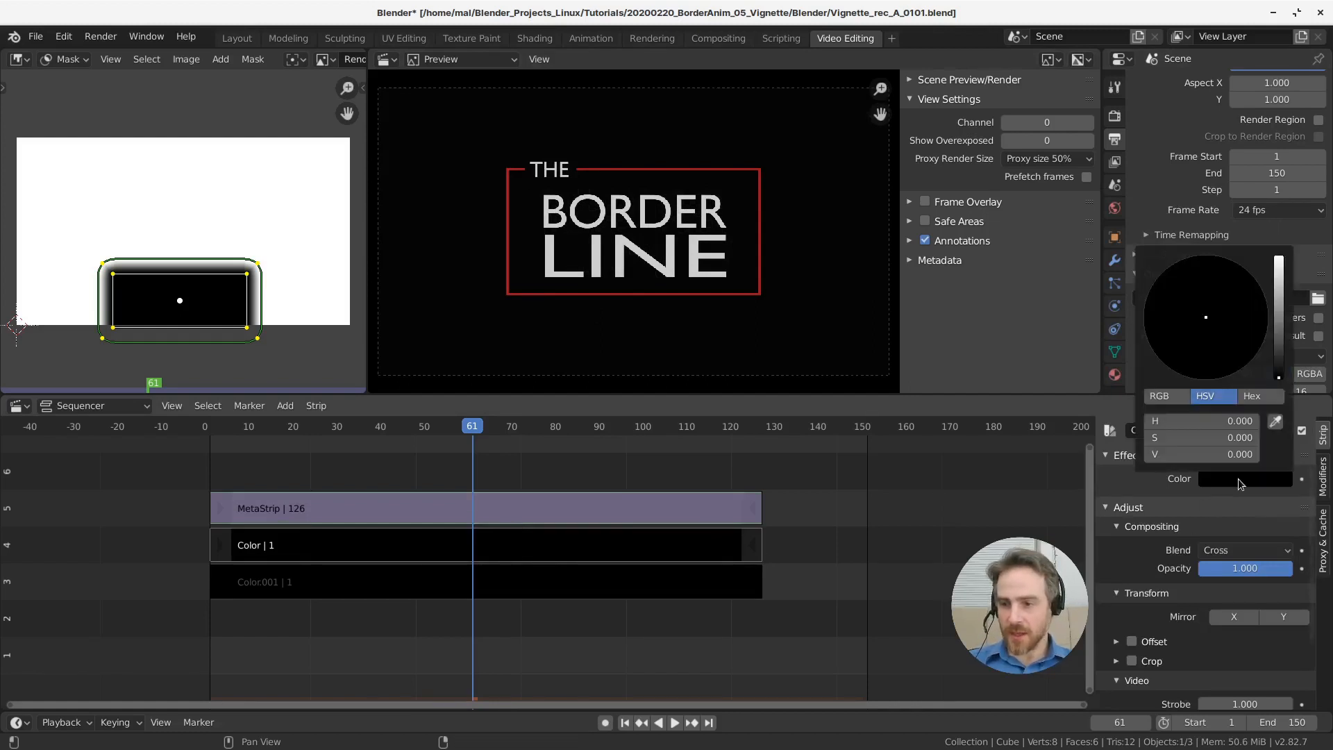
{"action": "left_click_drag", "start_coordinate": [1279, 381], "coordinate": [1228, 294]}
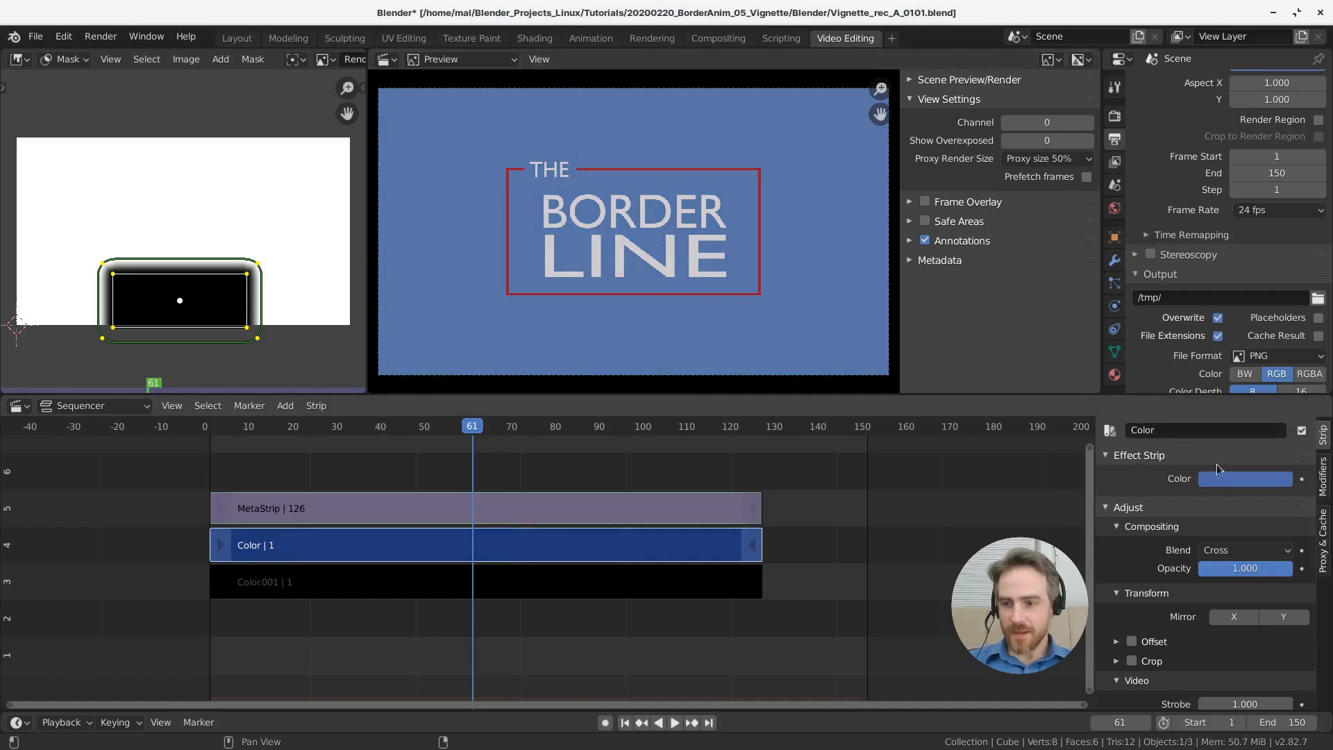
Adjust the RGB values of the channel 4 Color strip to make it green
{"action": "left_click", "coordinate": [1237, 479]}
{"action": "left_click", "coordinate": [1159, 396]}
{"action": "left_click_drag", "start_coordinate": [1165, 429], "coordinate": [1183, 454]}
{"action": "left_click", "coordinate": [1205, 396]}
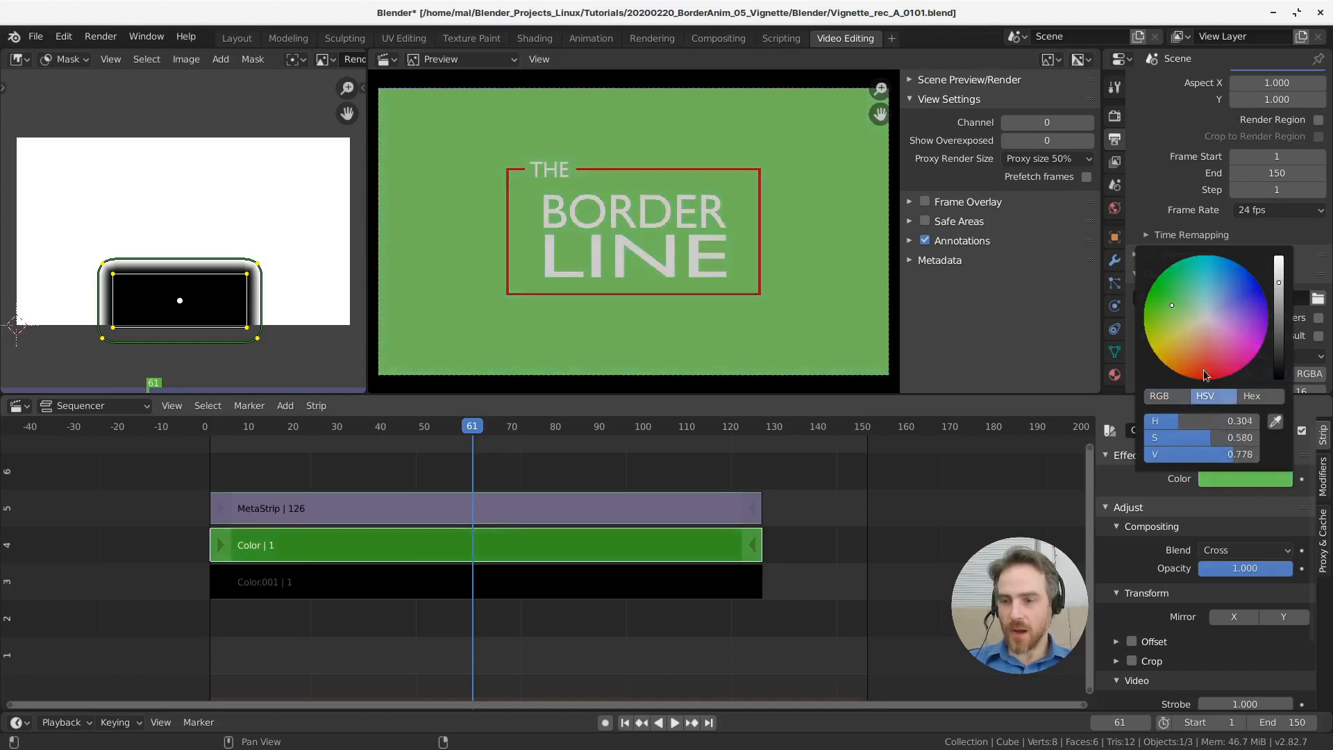
Return the channel 4 Color strip to blue, then make it more saturated and darker
{"action": "left_click", "coordinate": [1222, 296]}
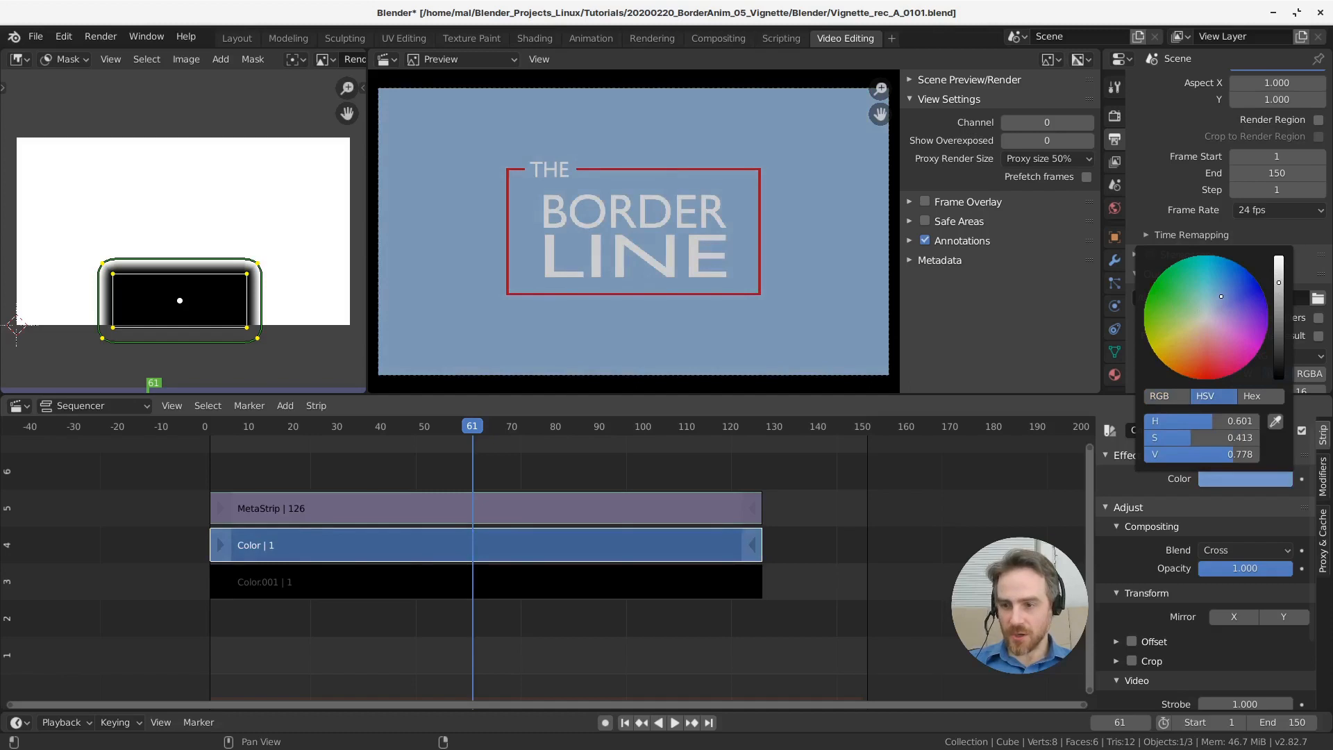
{"action": "mouse_move", "coordinate": [1223, 296]}
{"action": "left_mouse_down"}
{"action": "mouse_move", "coordinate": [1250, 299]}
{"action": "mouse_move", "coordinate": [1241, 281]}
{"action": "left_mouse_up"}
{"action": "left_click_drag", "start_coordinate": [1236, 449], "coordinate": [1191, 445]}
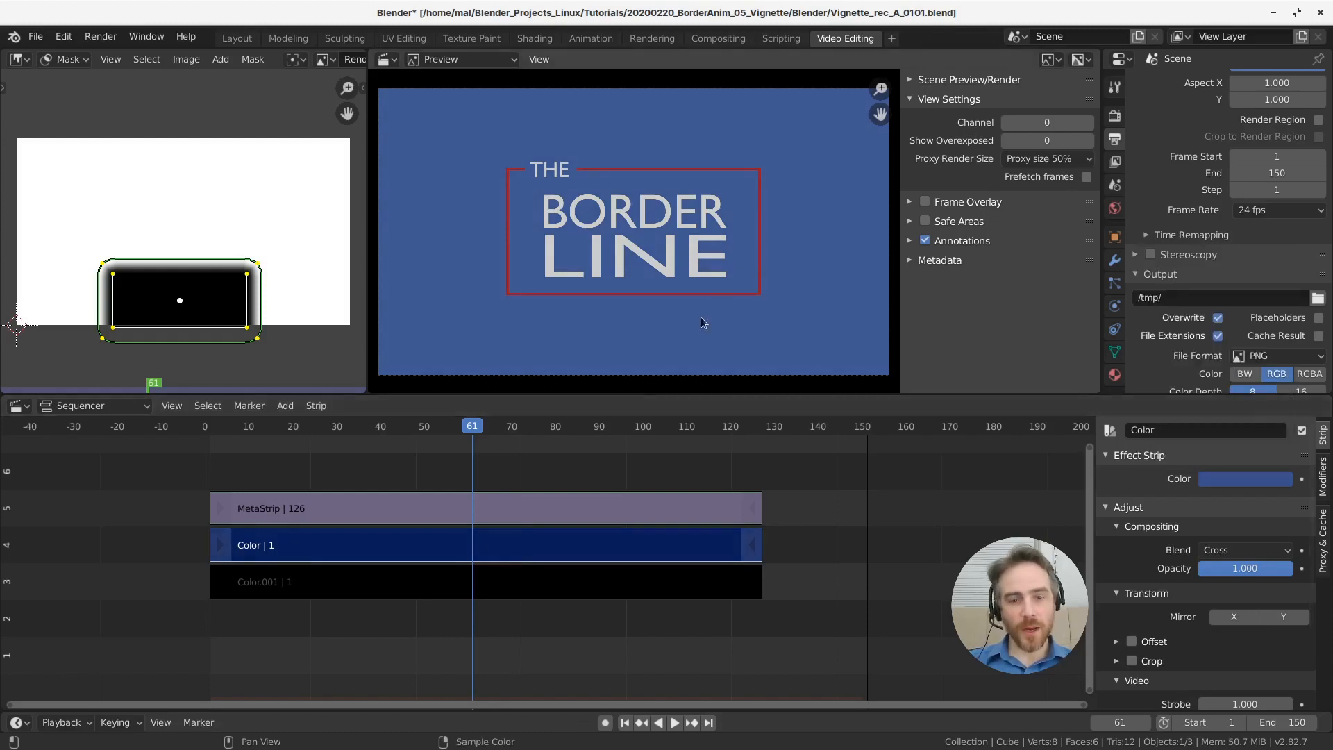
Play the animation from the start to preview the title over the blue background
{"action": "key", "text": "space"}
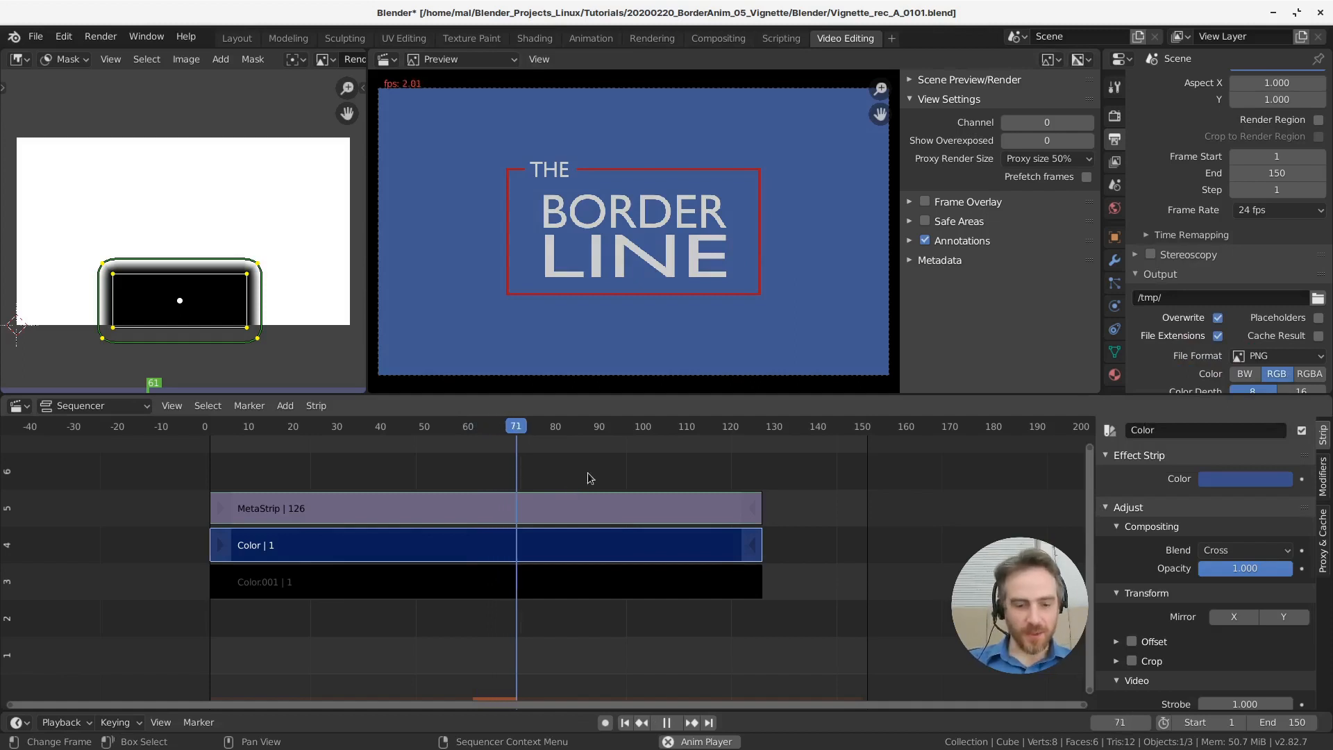
{"action": "key", "text": "shift+Left"}
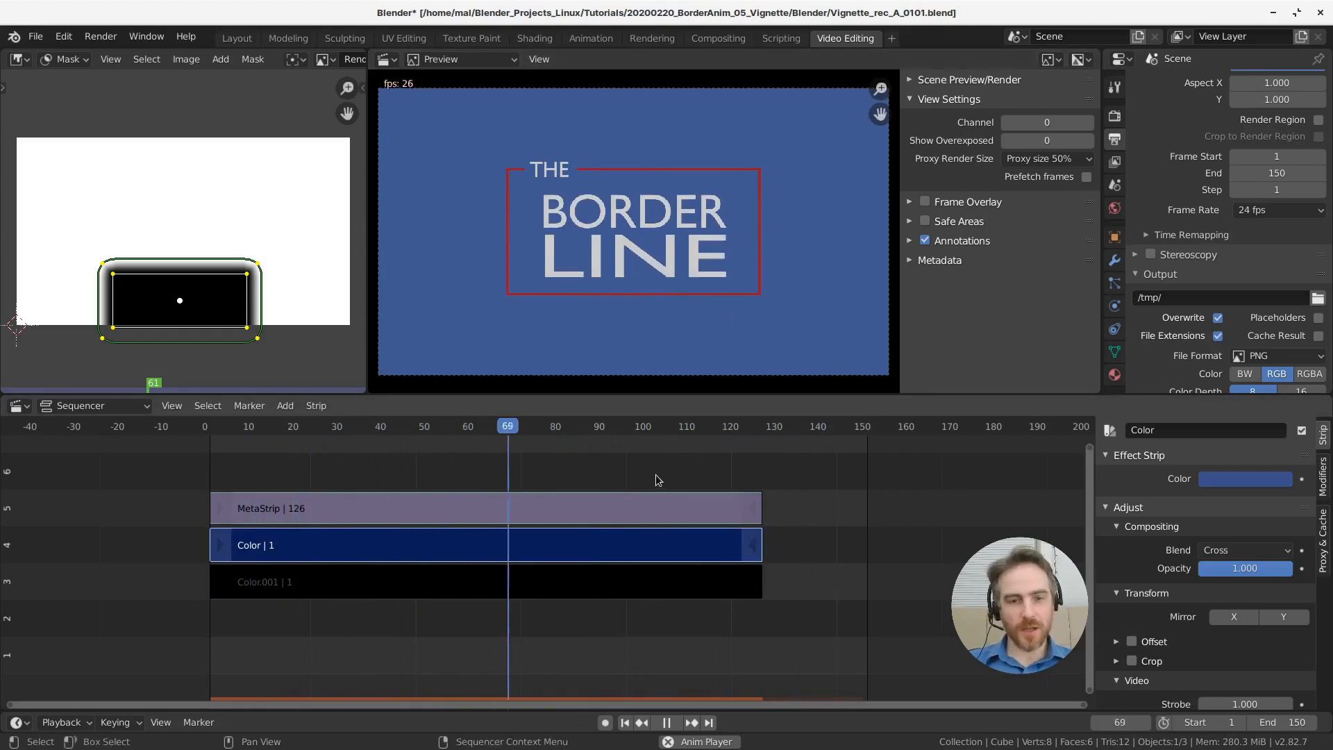
{"action": "key", "text": "space"}
Move the blue Color strip above the MetaStrip into channel 6, keeping its frame range
{"action": "left_click", "coordinate": [456, 512]}
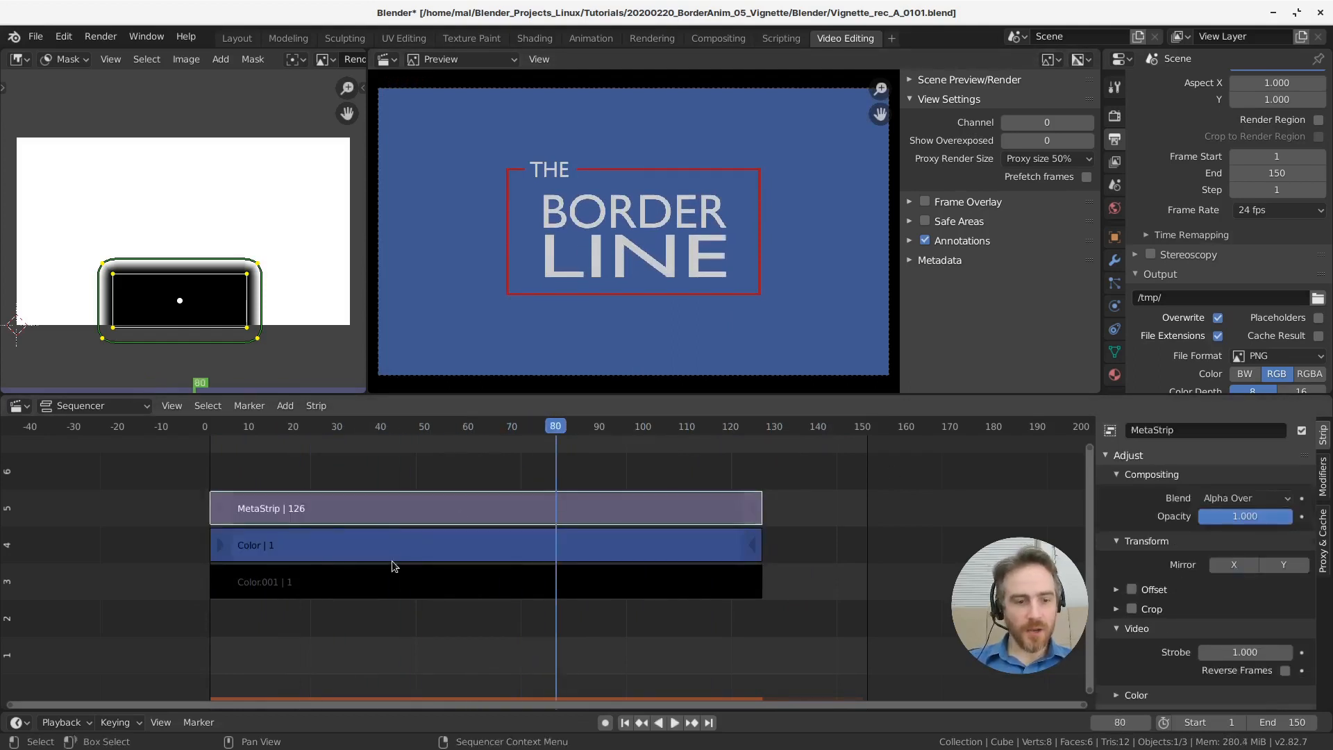
{"action": "left_click", "coordinate": [406, 546]}
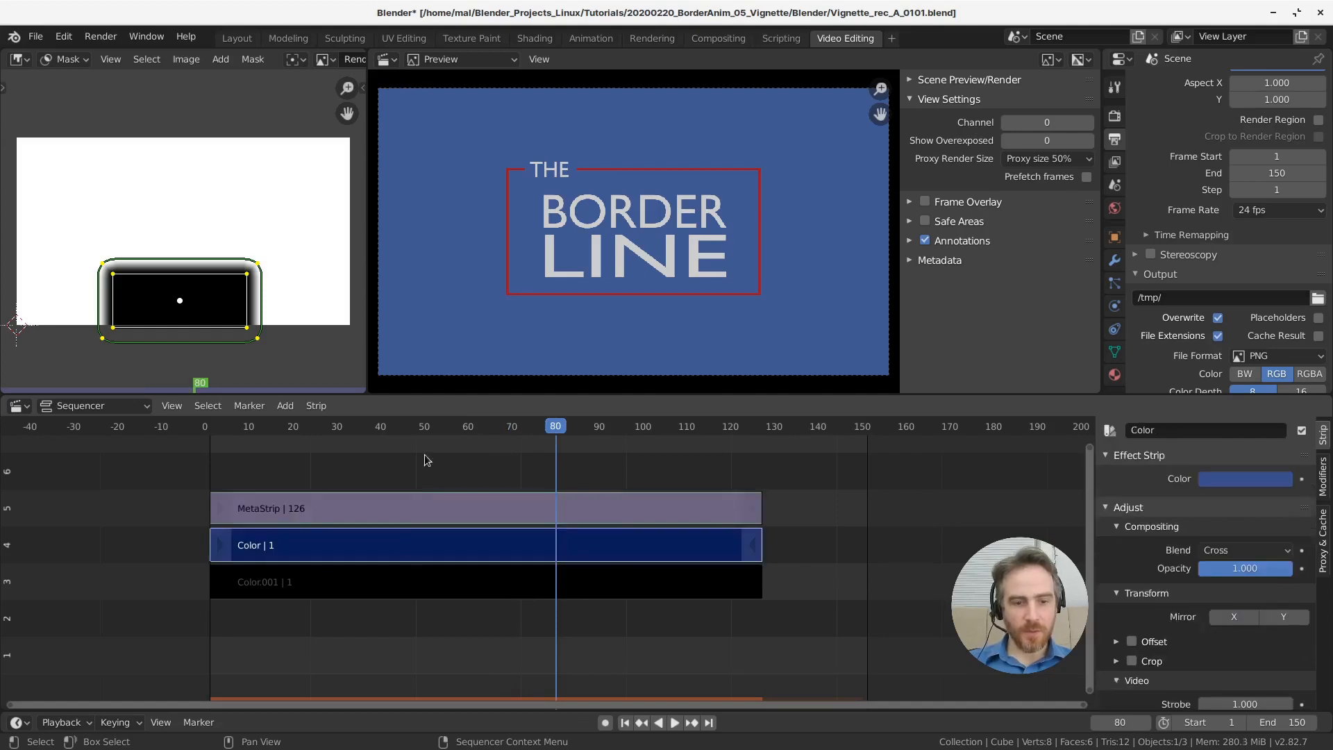
{"action": "middle_click_drag", "start_coordinate": [462, 495], "coordinate": [481, 544]}
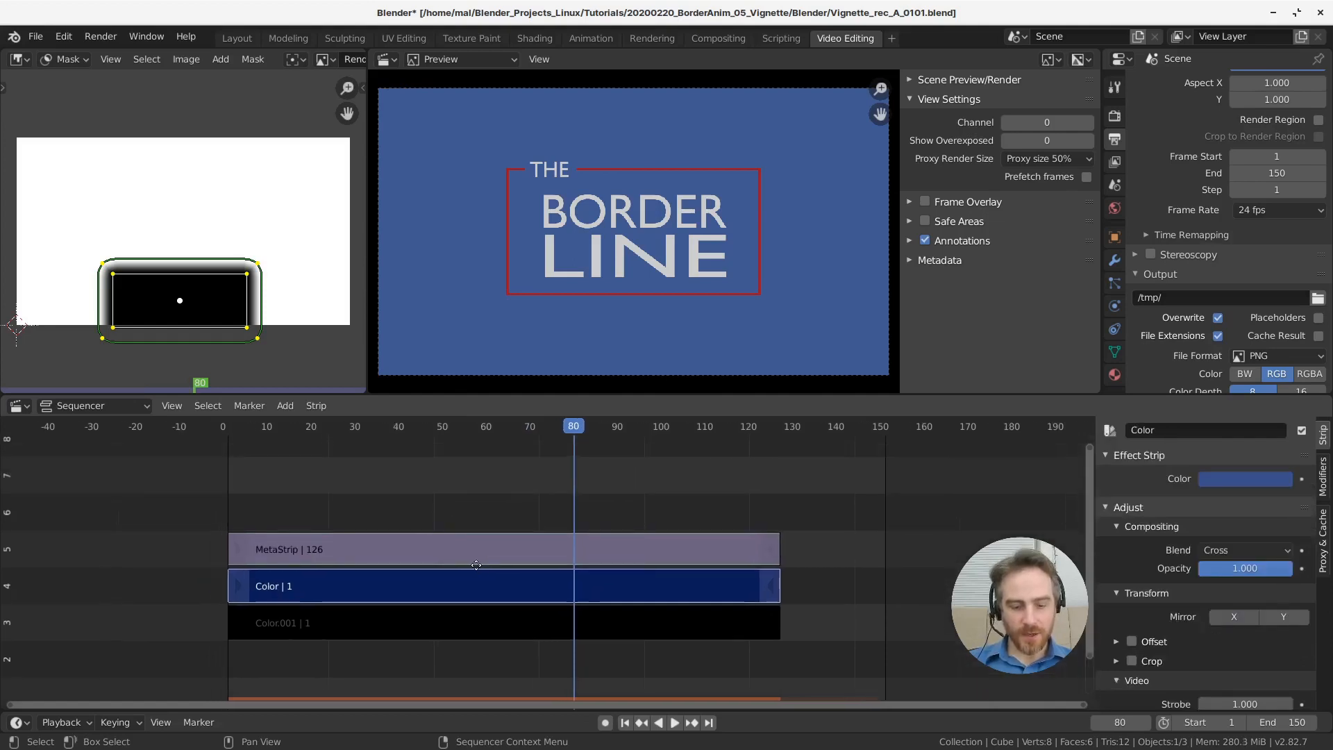
{"action": "key", "text": "g"}
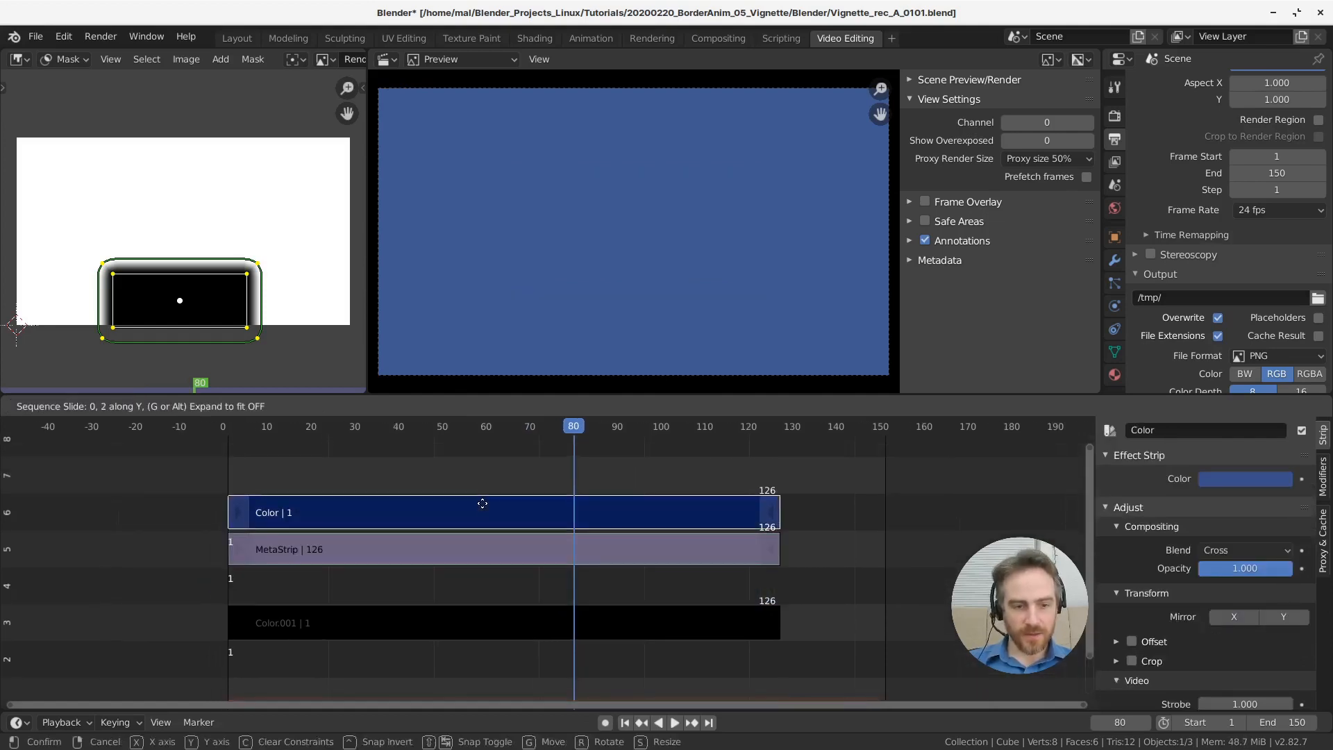
{"action": "left_click", "coordinate": [483, 503]}
{"action": "middle_click_drag", "start_coordinate": [613, 455], "coordinate": [628, 493]}
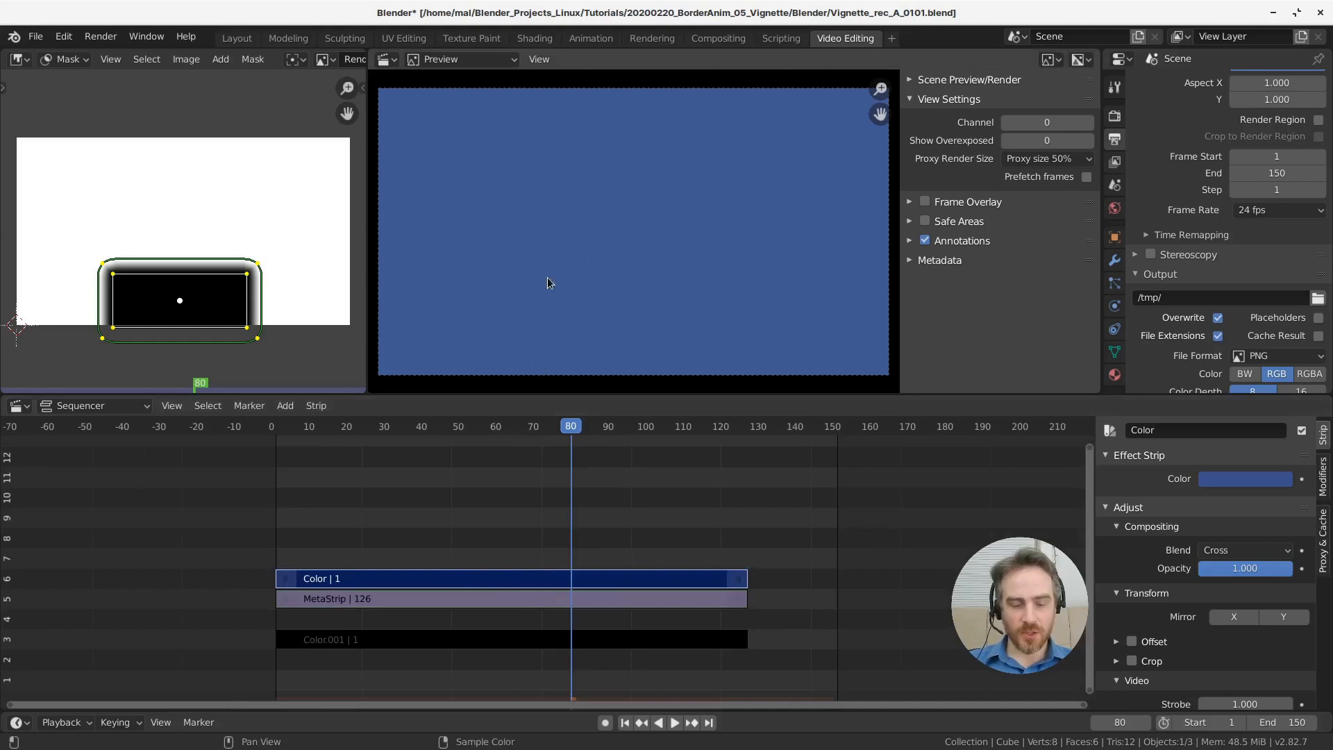
Move the blue Color strip back down to channel 4, beneath the MetaStrip, without shifting it in time
{"action": "left_click", "coordinate": [484, 606]}
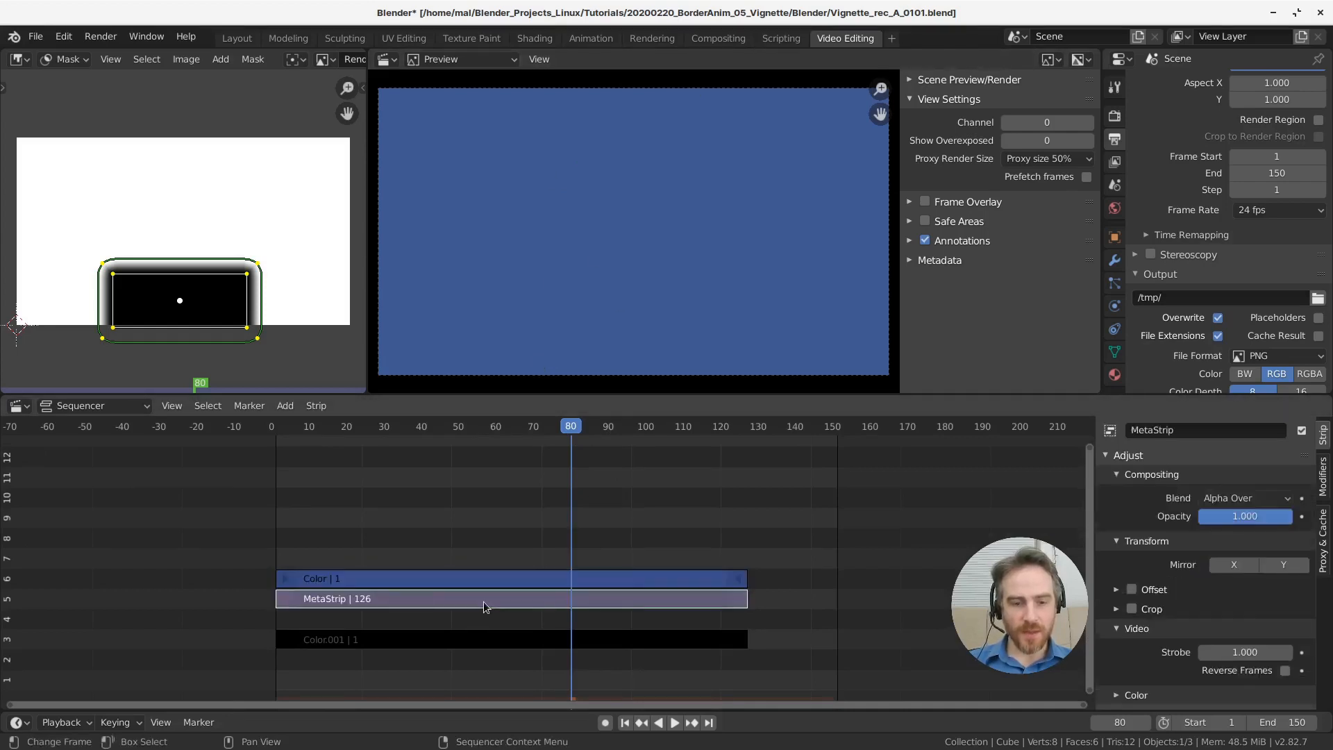
{"action": "left_click", "coordinate": [477, 643]}
{"action": "left_click", "coordinate": [493, 583]}
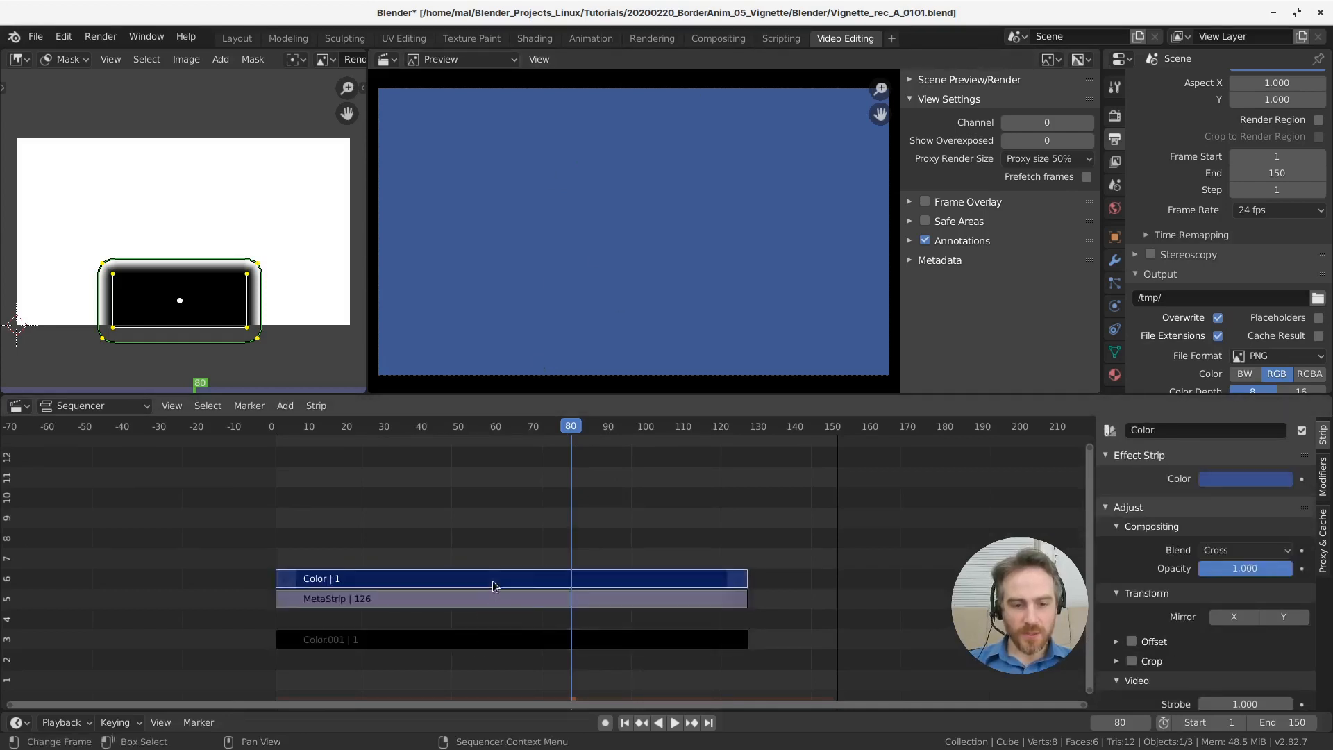
{"action": "key", "text": "g"}
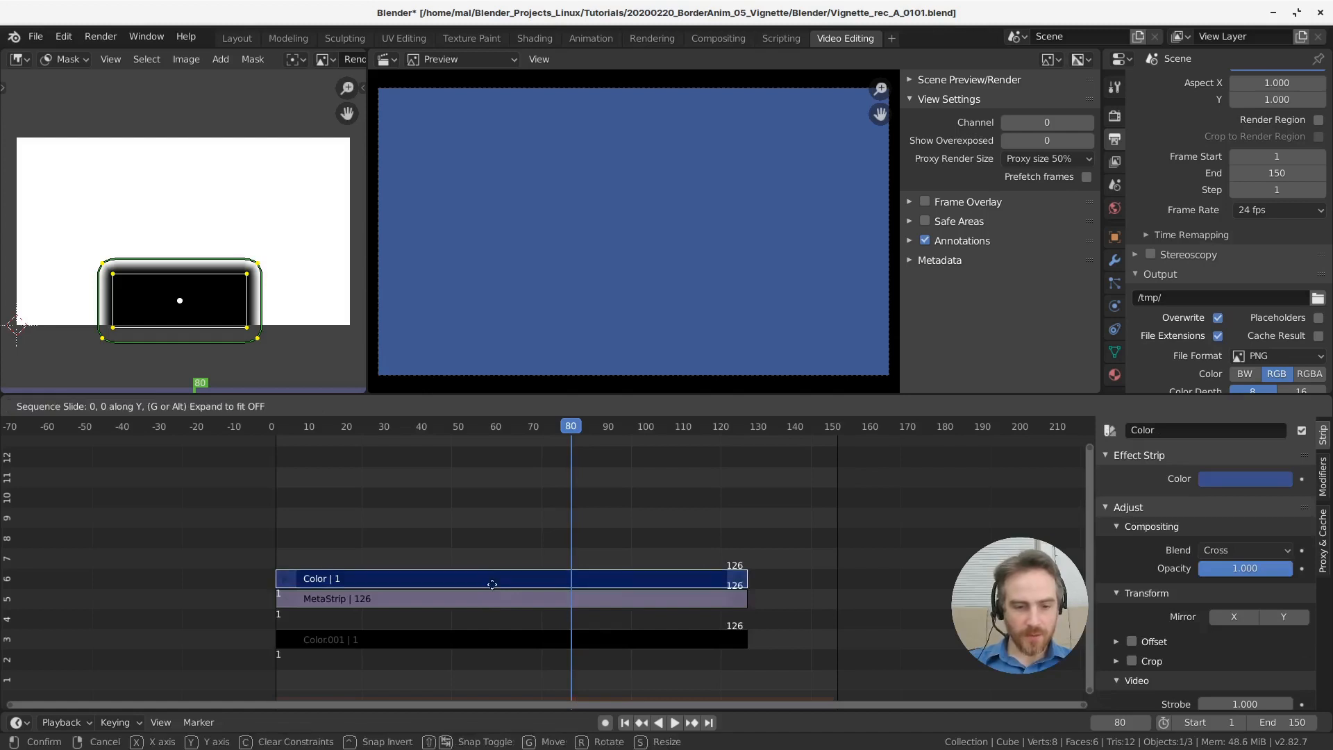
{"action": "left_click", "coordinate": [489, 633]}
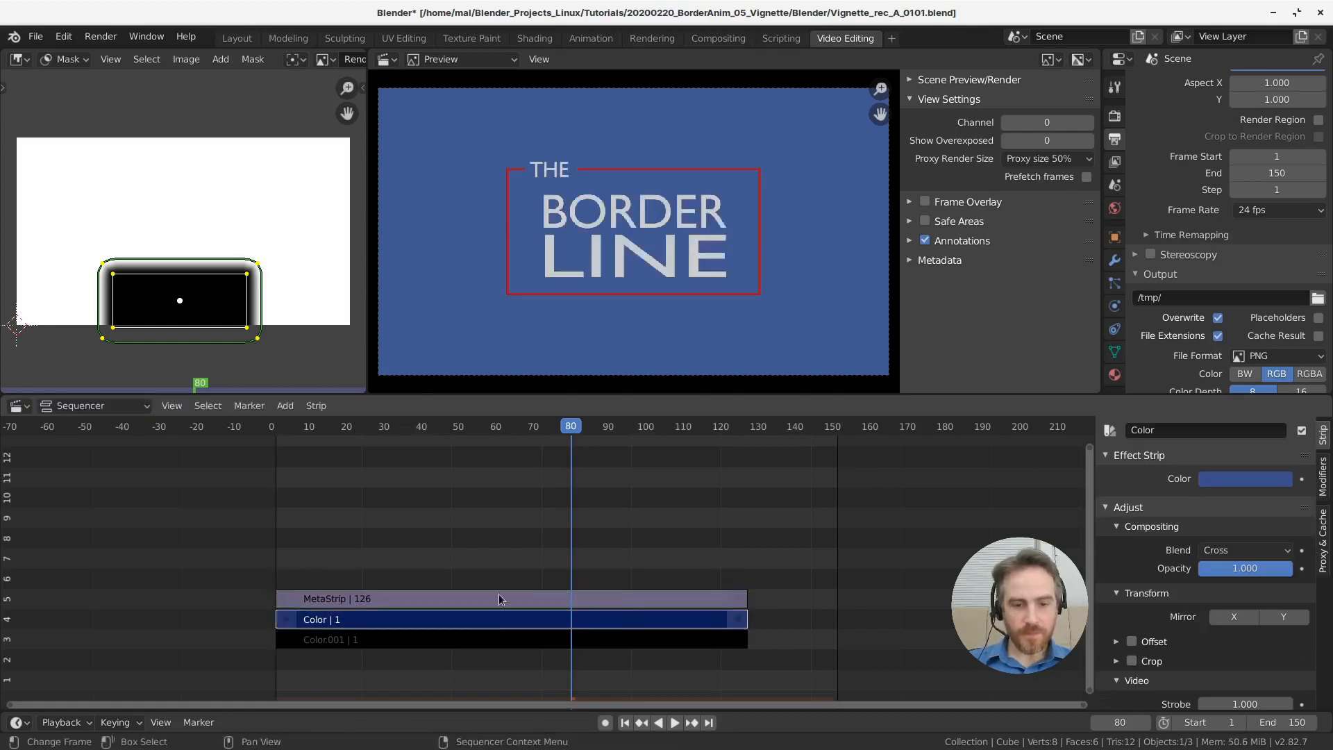
Select the MetaStrip and scrub over it to preview the title strip in isolation
{"action": "left_click", "coordinate": [500, 597]}
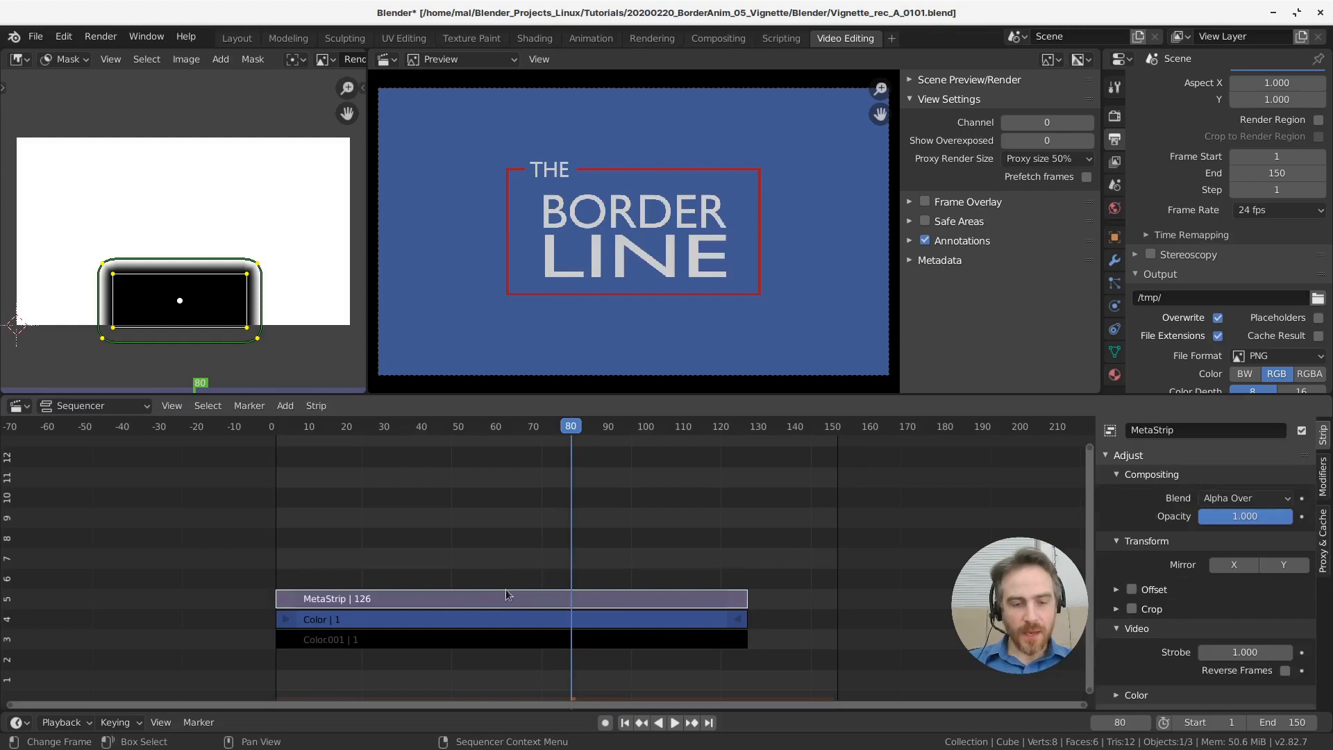
{"action": "right_click", "coordinate": [489, 601]}
{"action": "mouse_move", "coordinate": [489, 602]}
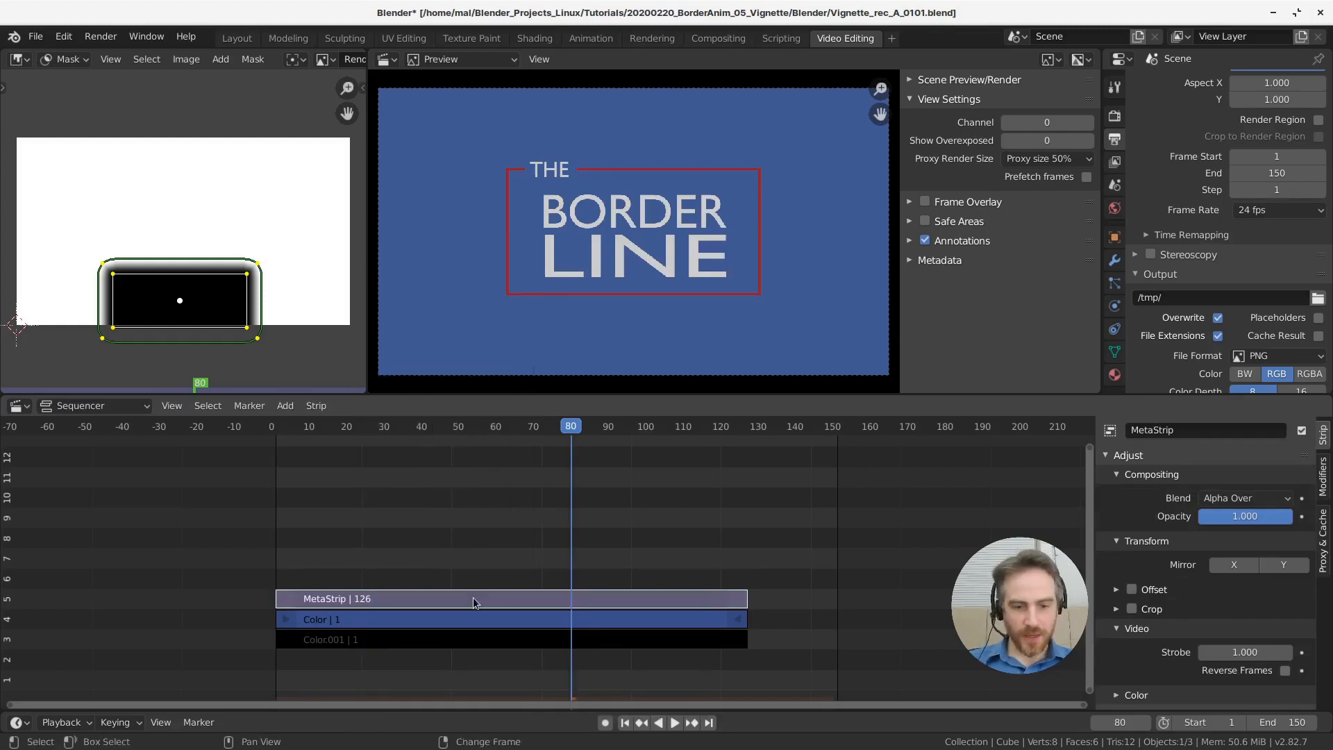
{"action": "right_click_drag", "start_coordinate": [474, 598], "coordinate": [475, 598], "text": "shift"}
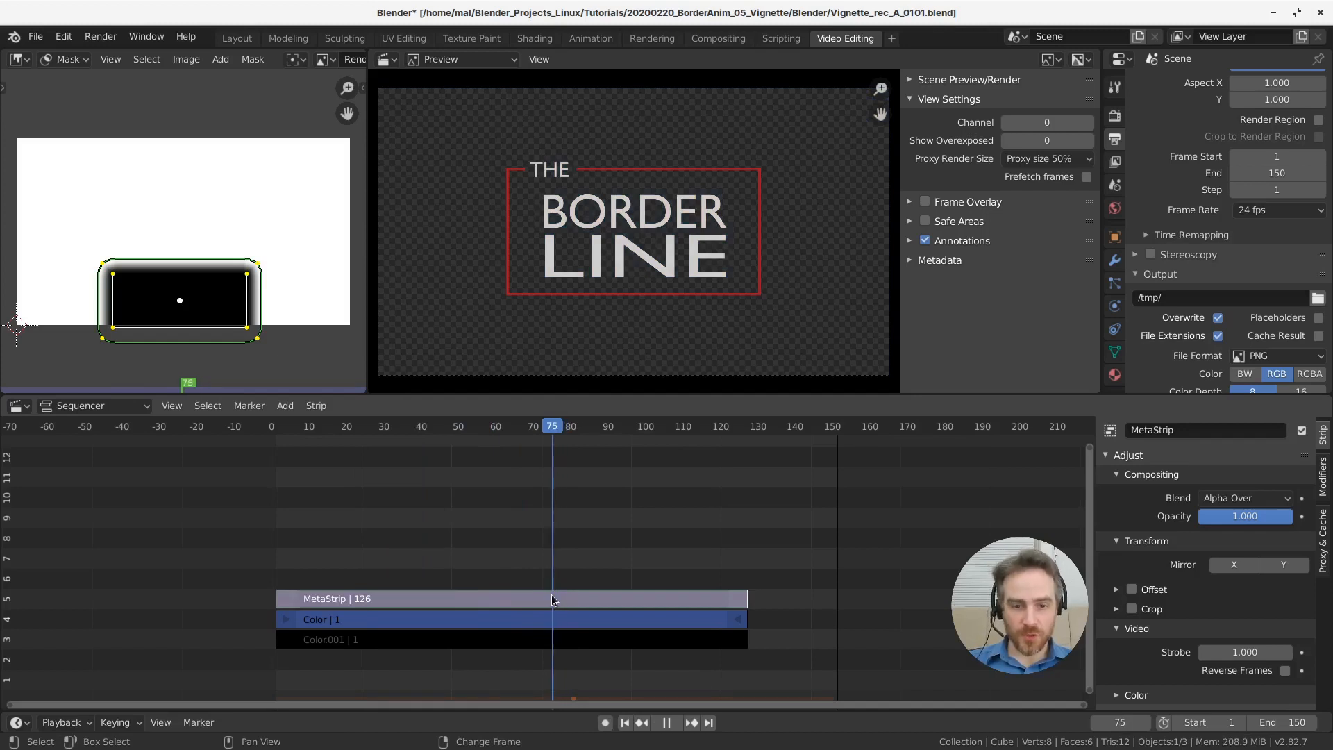
{"action": "key", "text": "space"}
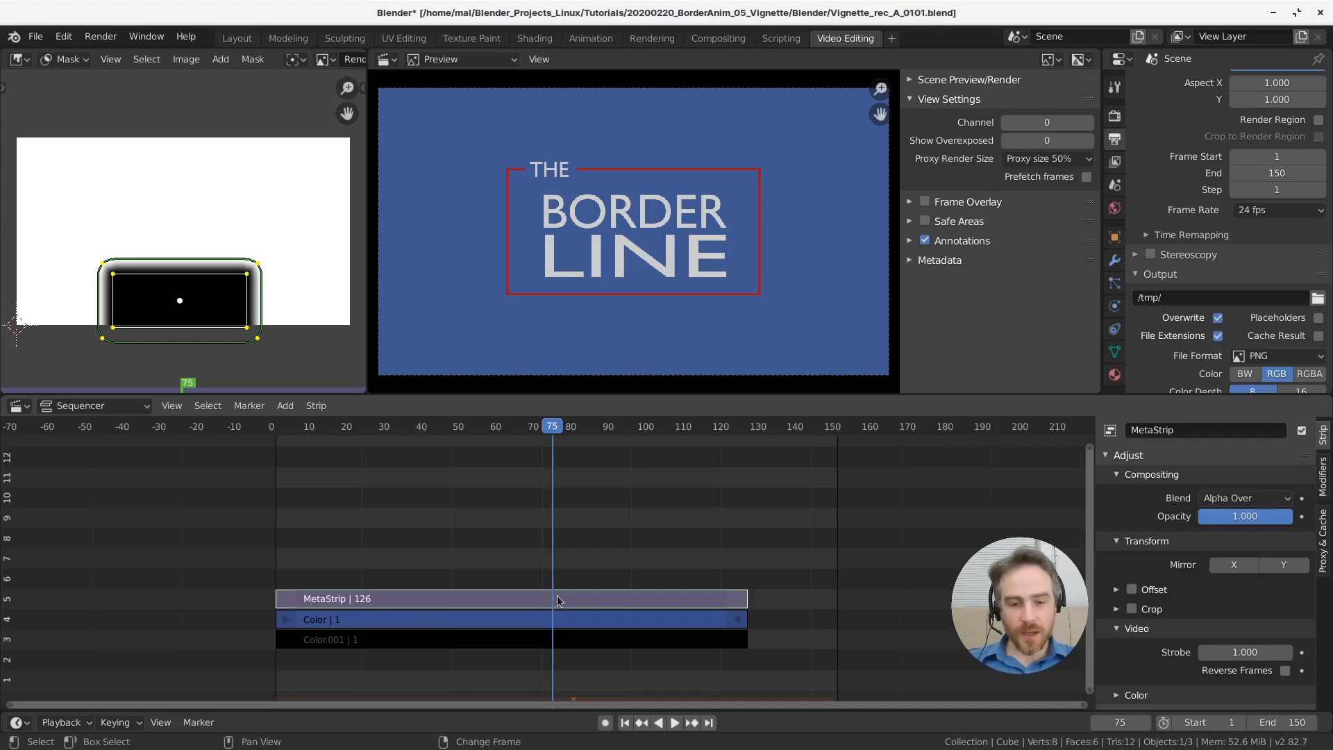
{"action": "key", "text": "space"}
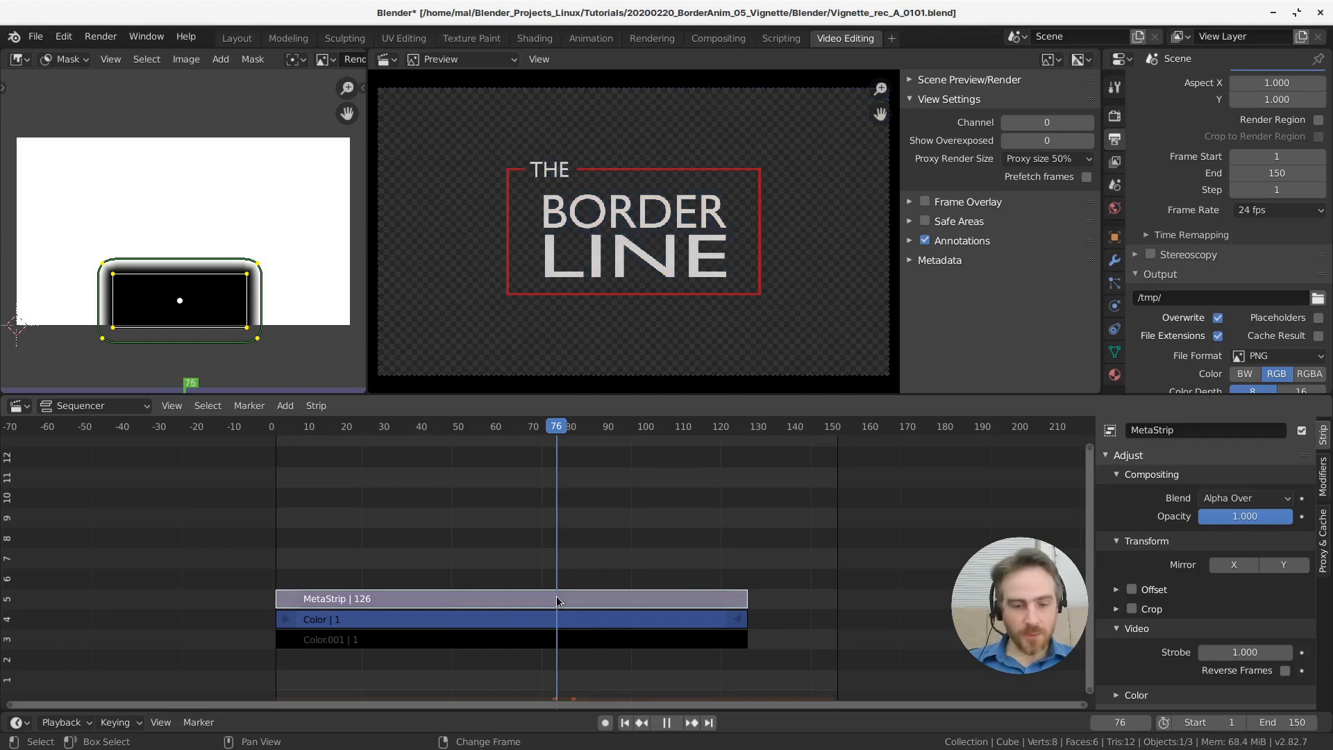
{"action": "right_click", "coordinate": [524, 603]}
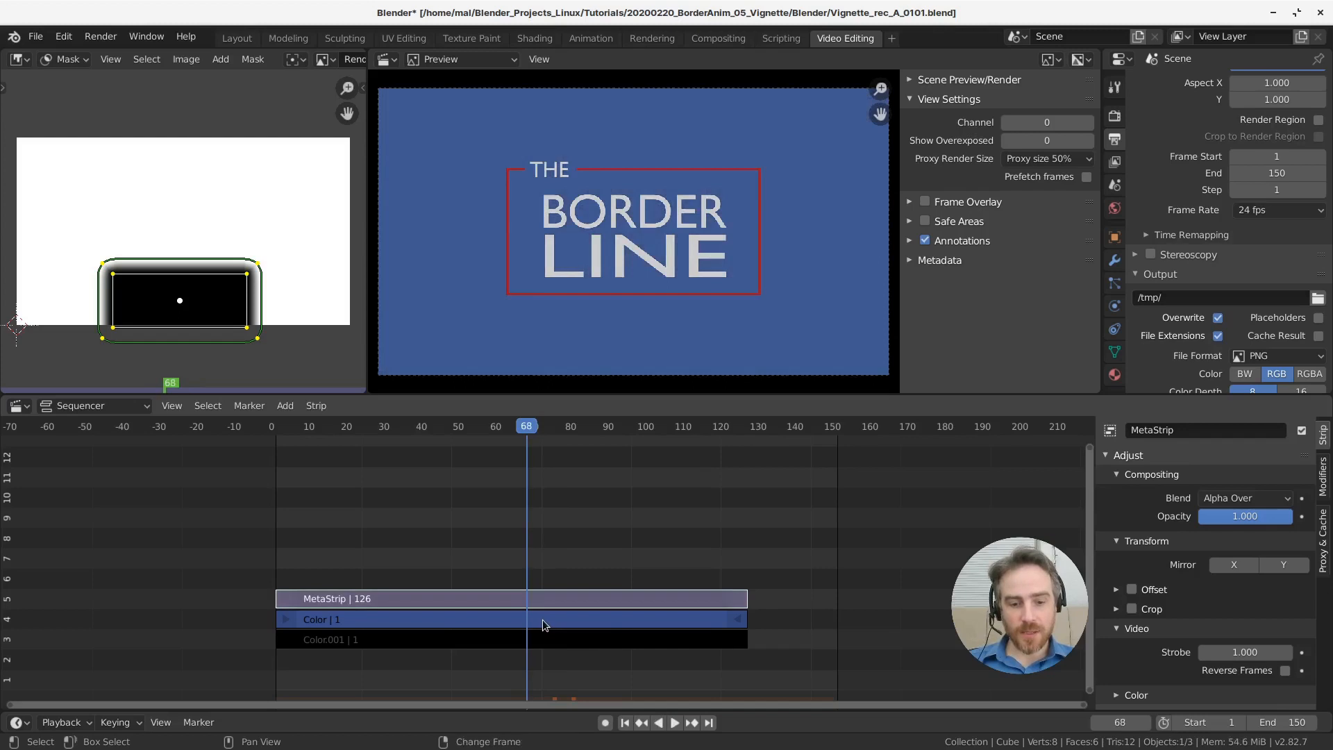
Preview the Color strips in channels 4 and 3 in isolation to compare each layer with the composite
{"action": "right_click", "coordinate": [543, 620]}
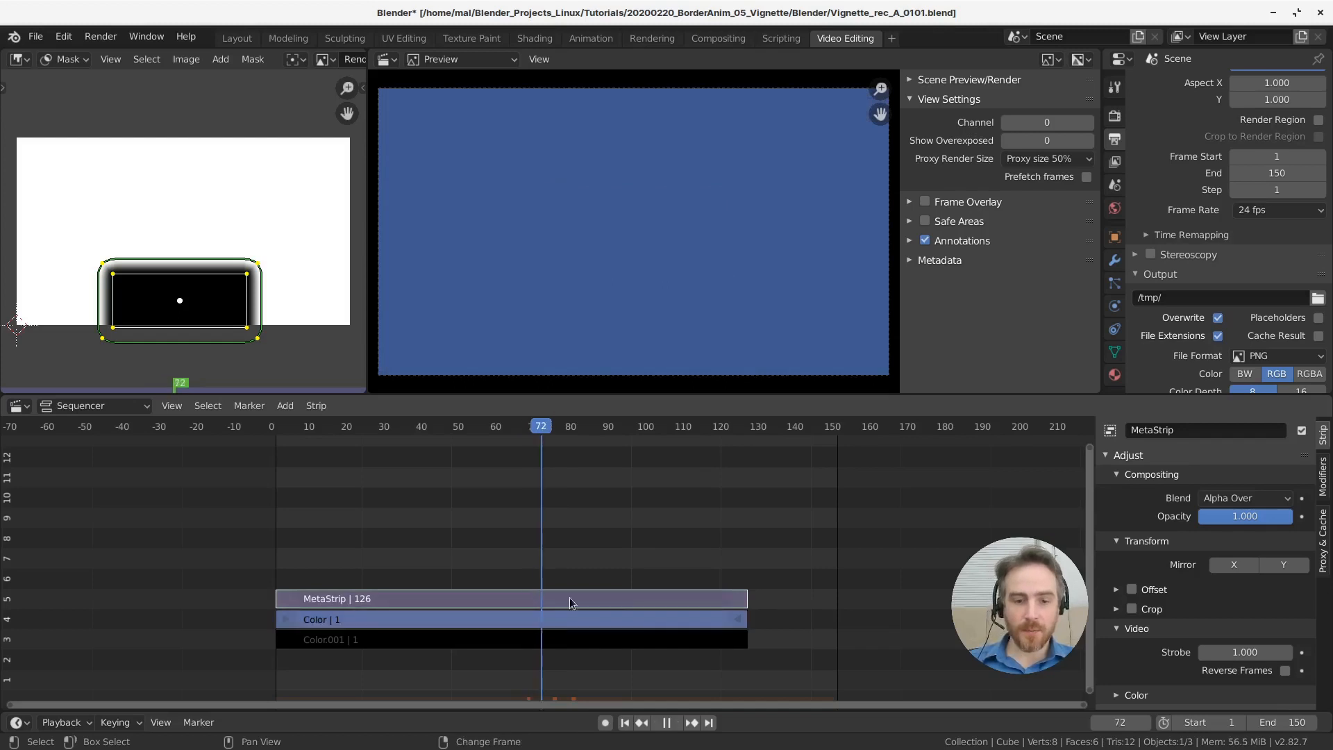
{"action": "left_click", "coordinate": [571, 600]}
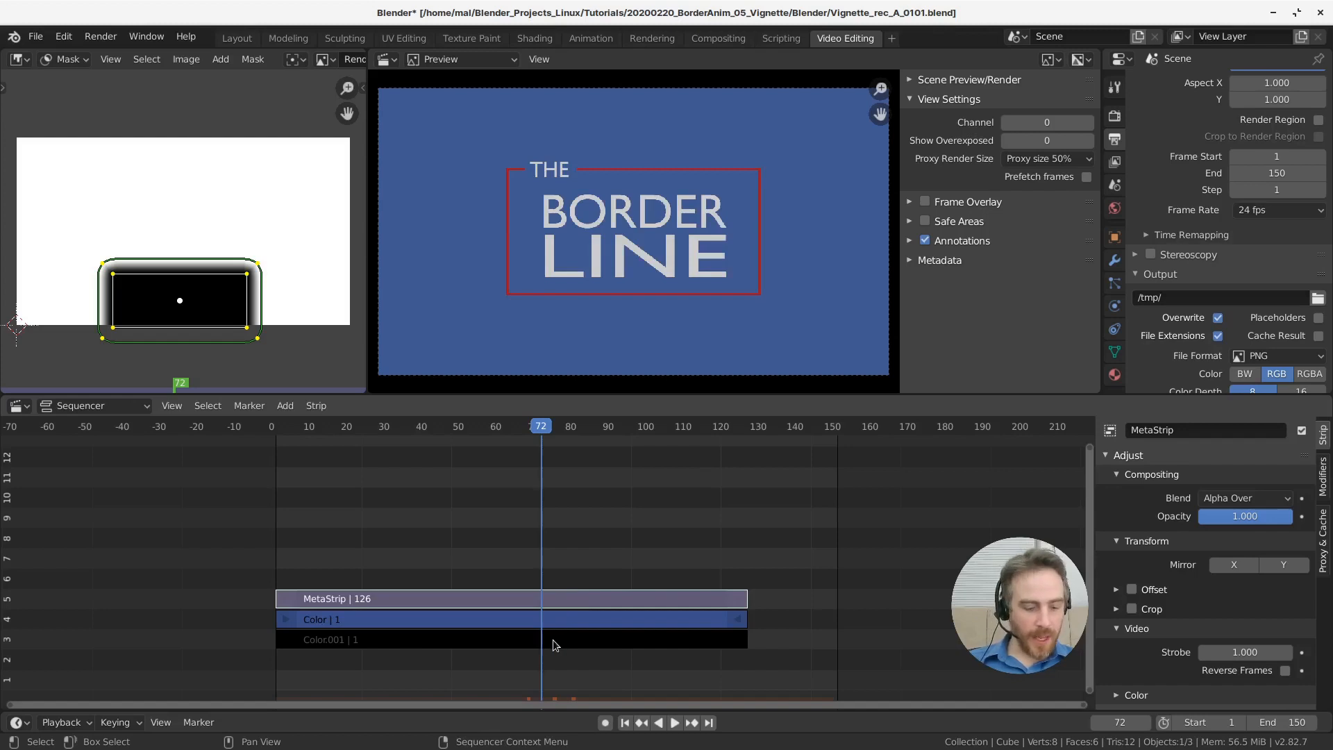
{"action": "key", "text": "space"}
{"action": "right_click_drag", "start_coordinate": [554, 640], "coordinate": [543, 647], "text": "shift"}
{"action": "key", "text": "space"}
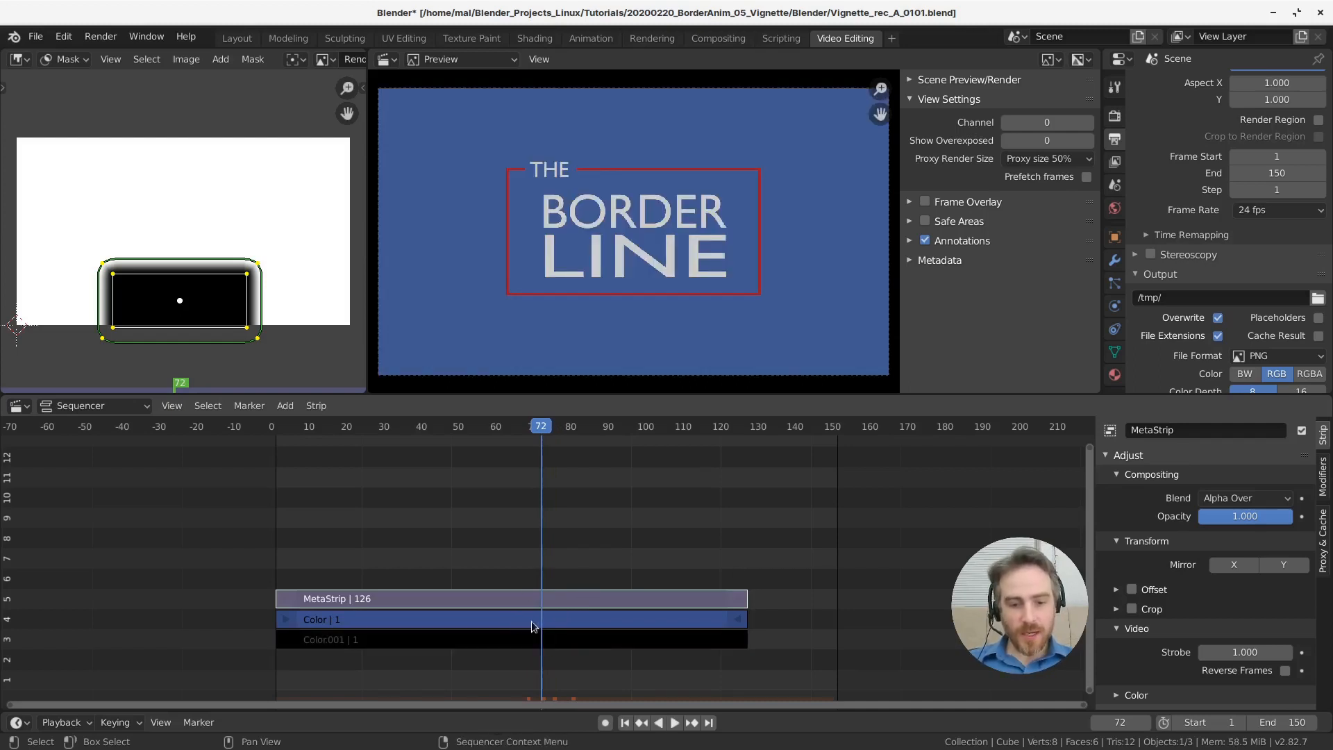
Set the channel 4 Color strip's color to black
{"action": "left_click", "coordinate": [564, 619]}
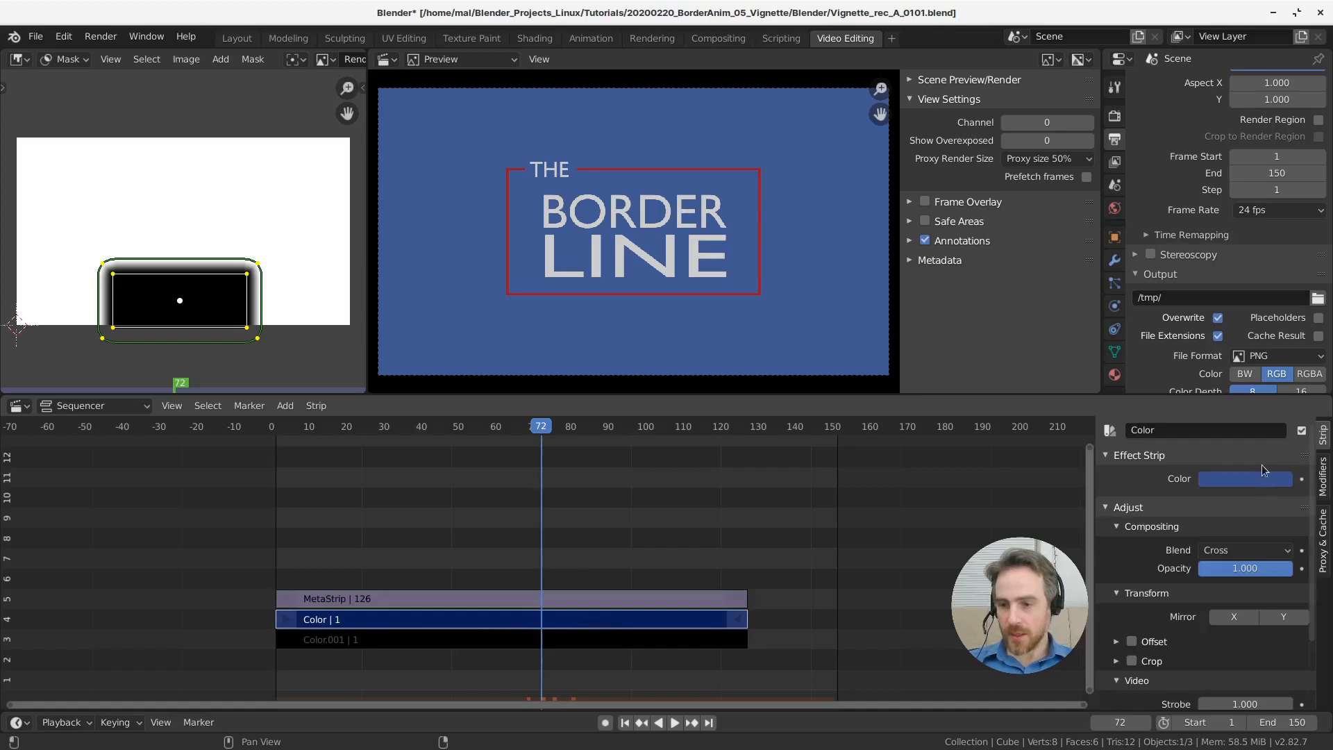
{"action": "left_click", "coordinate": [1244, 479]}
{"action": "left_click_drag", "start_coordinate": [1279, 313], "coordinate": [1279, 382]}
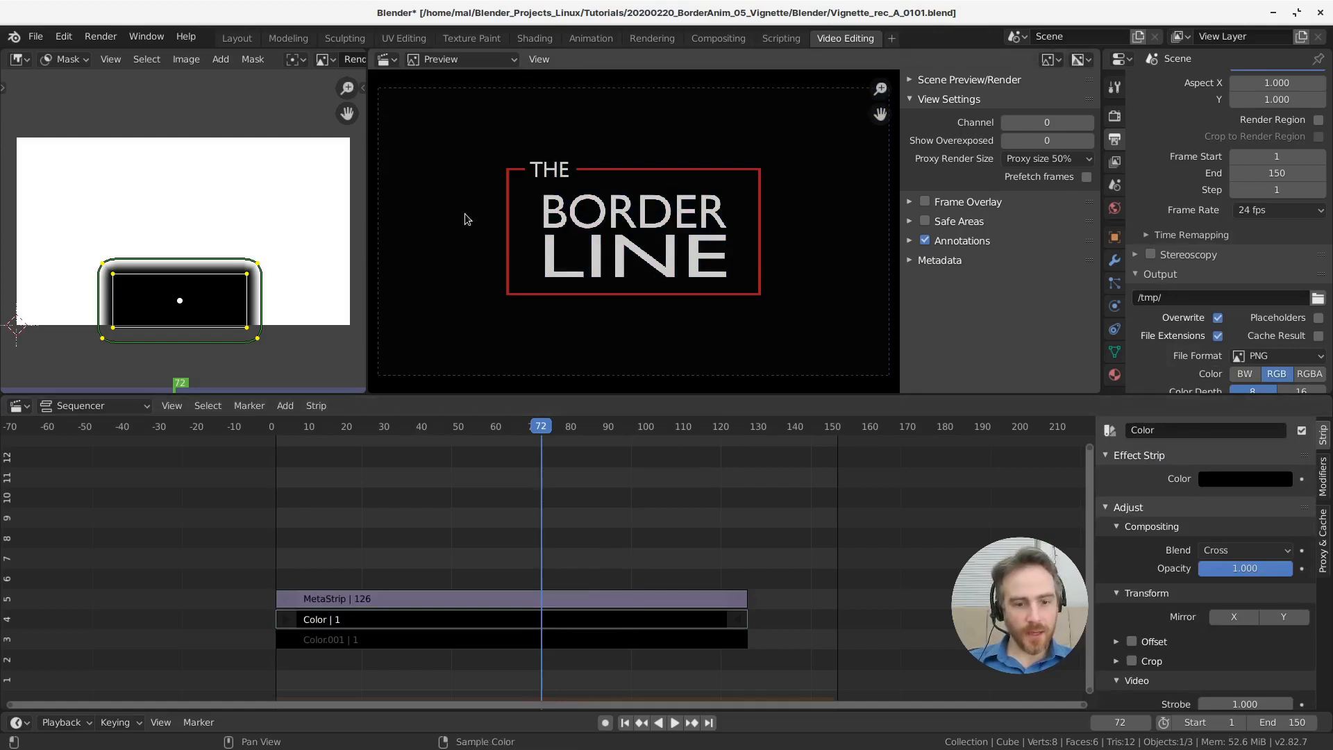
Set the Color.001 strip in channel 3 to a medium-dark gray
{"action": "left_click", "coordinate": [564, 639]}
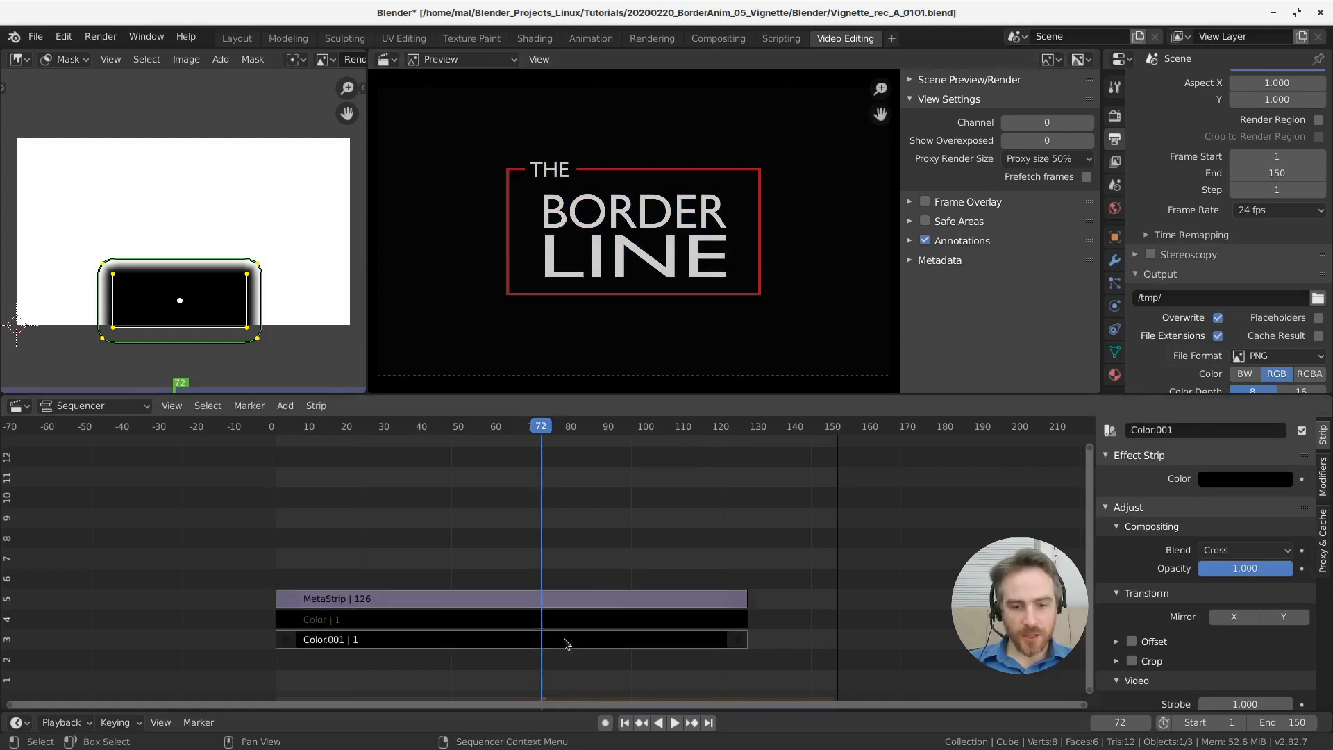
{"action": "left_click", "coordinate": [1244, 478]}
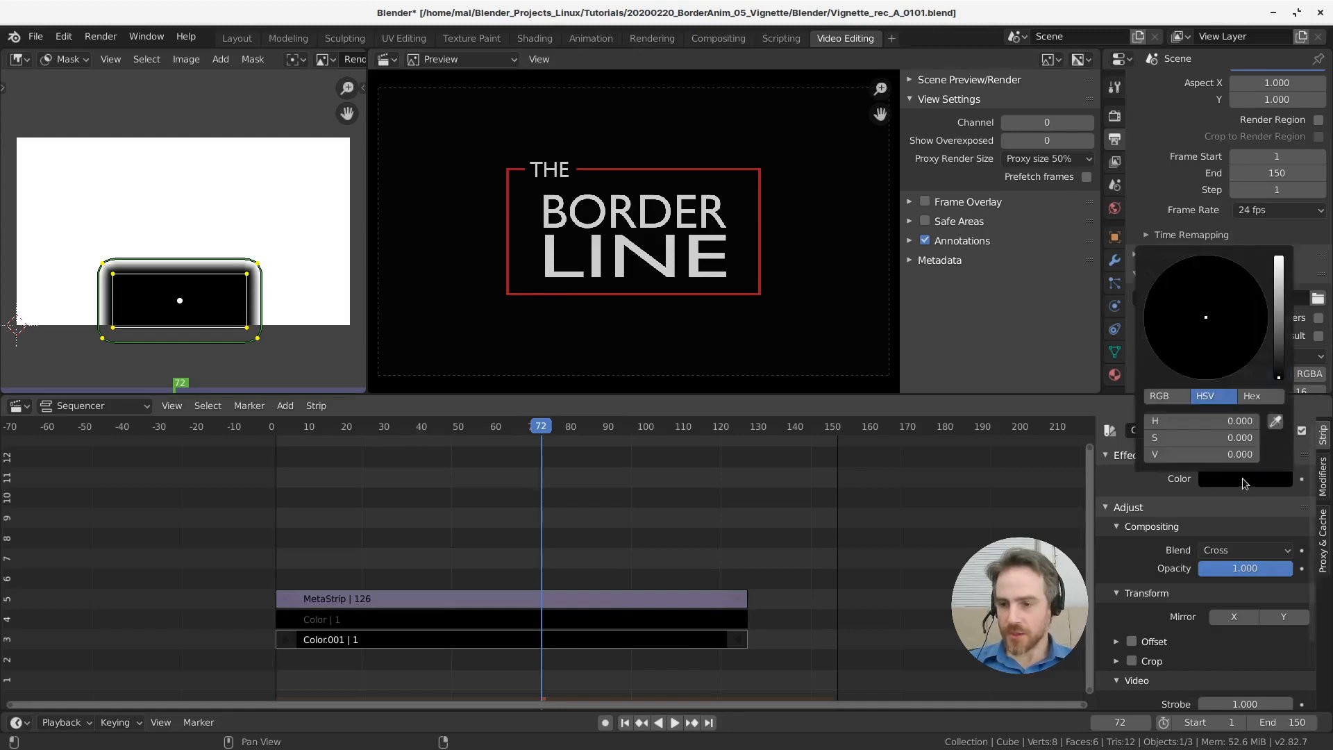
{"action": "left_click_drag", "start_coordinate": [1282, 374], "coordinate": [1279, 316]}
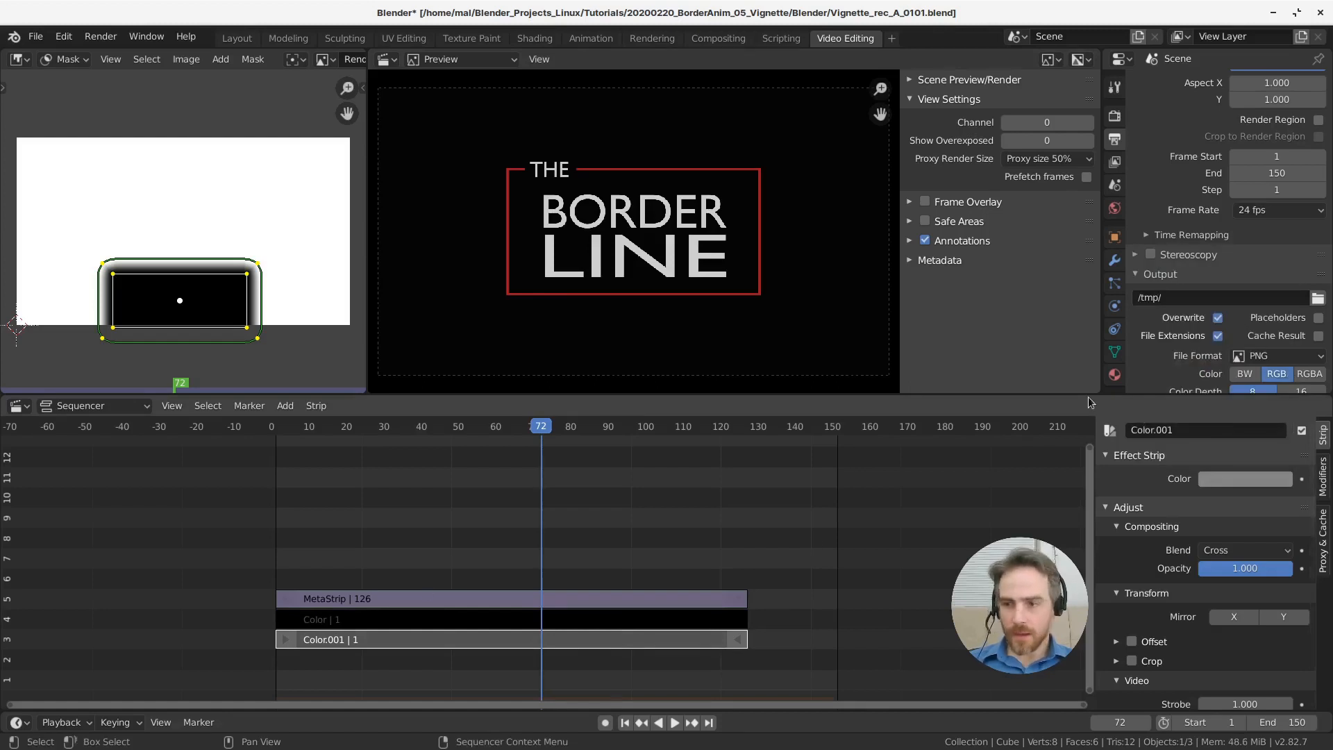
{"action": "left_click", "coordinate": [1250, 479]}
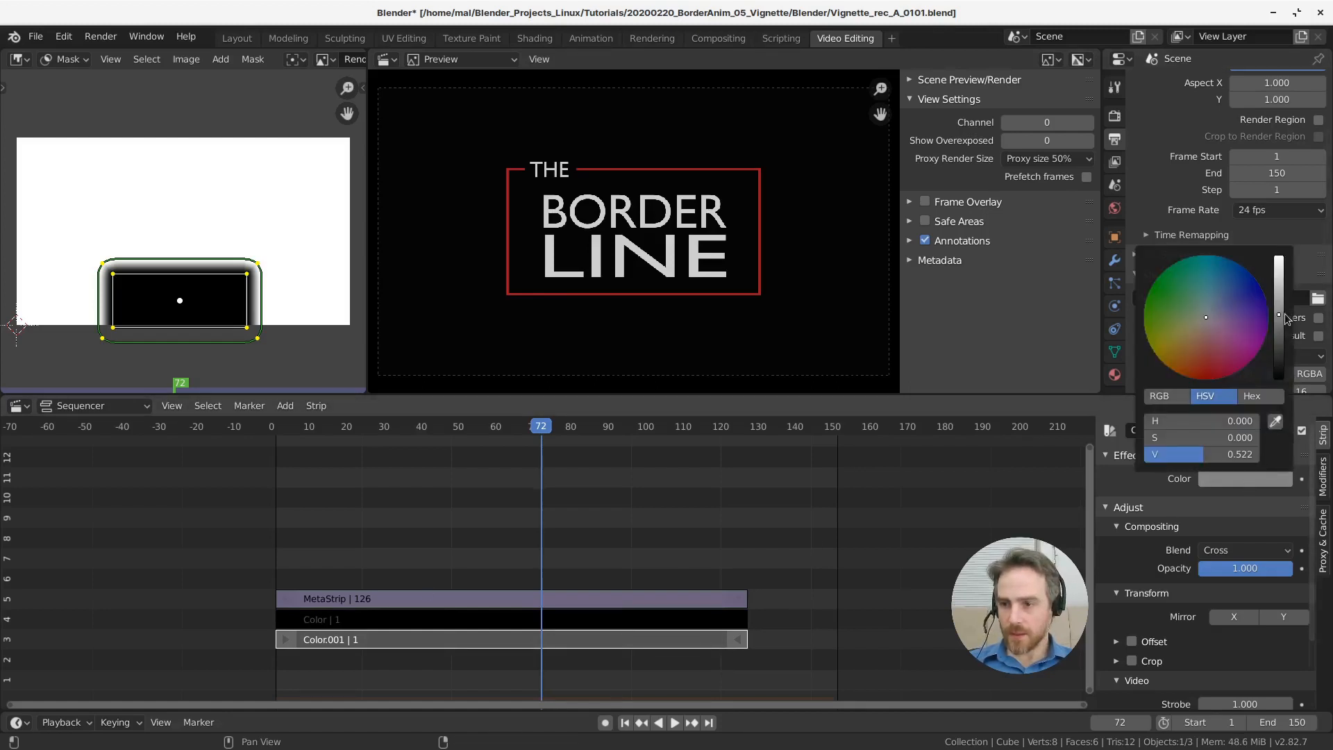
{"action": "left_click", "coordinate": [1281, 333]}
{"action": "left_click_drag", "start_coordinate": [1281, 334], "coordinate": [1279, 327]}
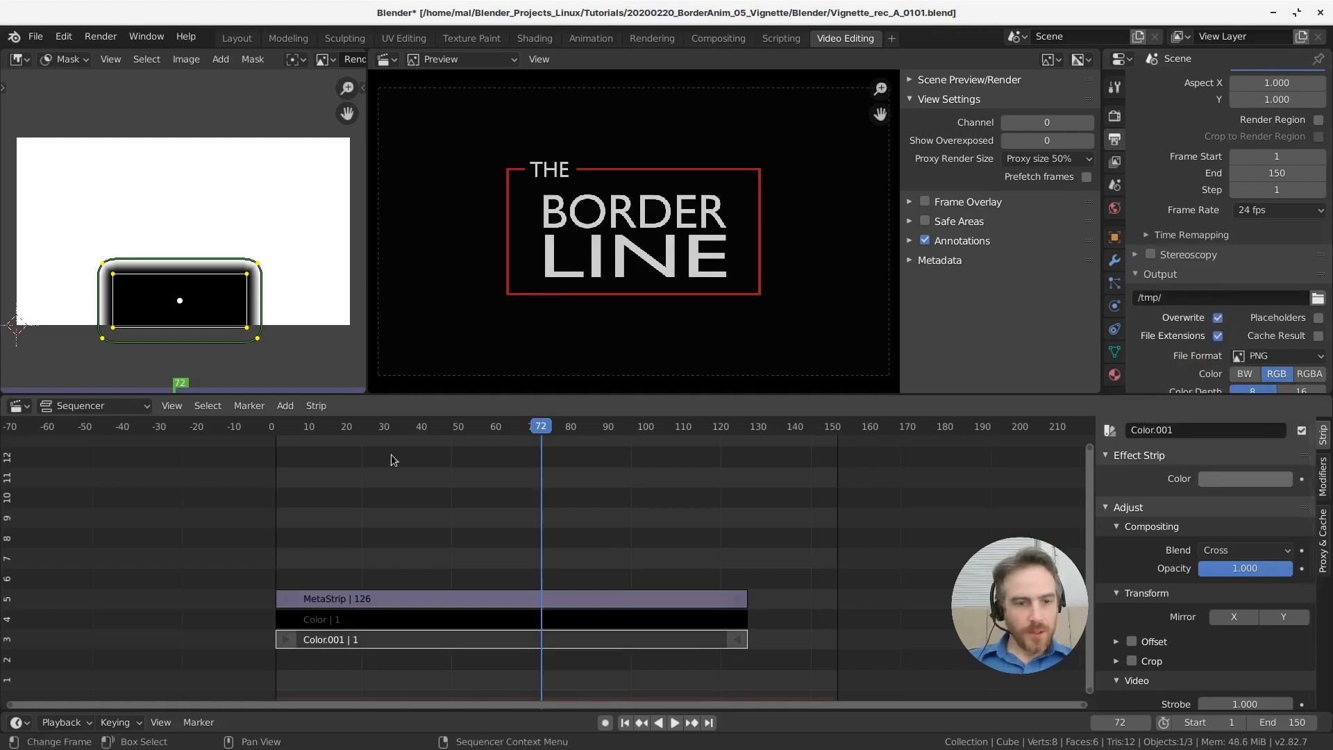
Select the black Color strip in channel 4 and check the name of the active mask in the mask editor
{"action": "left_click", "coordinate": [507, 620]}
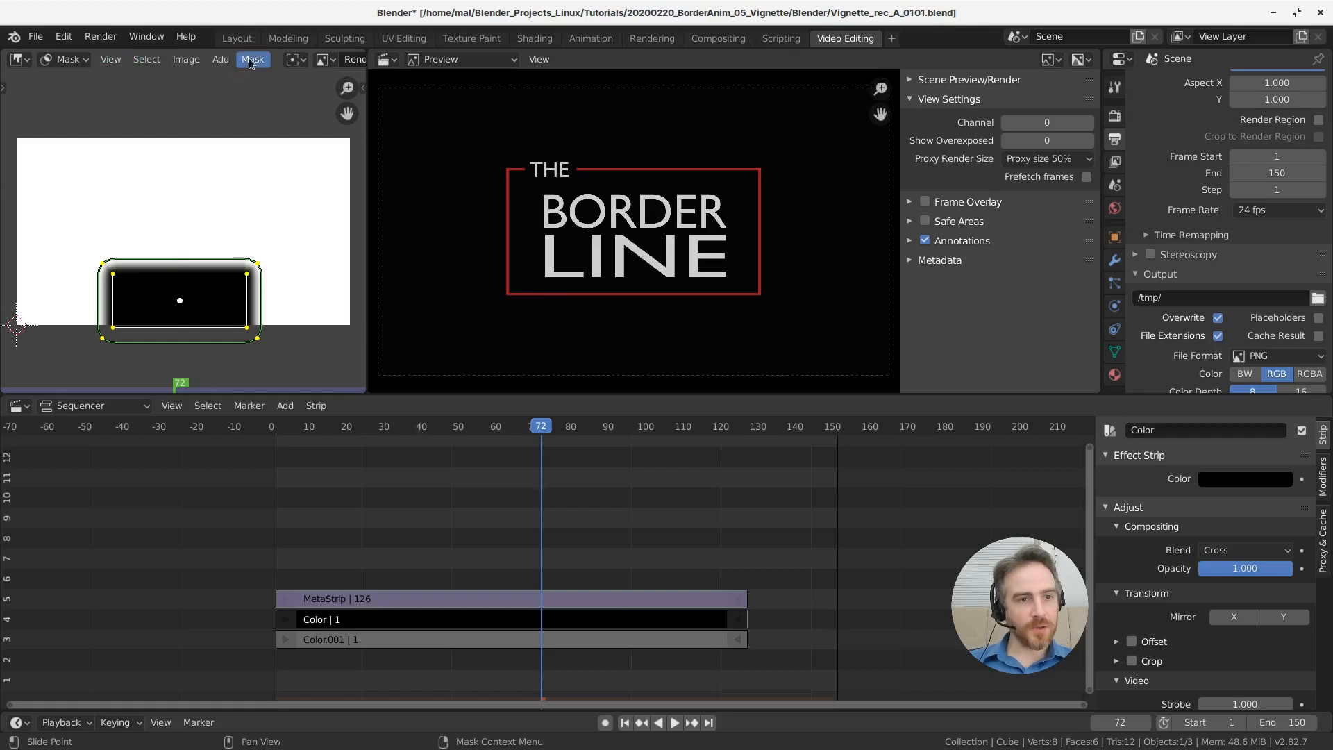
{"action": "scroll", "coordinate": [249, 61], "scroll_direction": "down", "scroll_amount": 8}
{"action": "scroll", "coordinate": [236, 64], "scroll_direction": "up", "scroll_amount": 3}
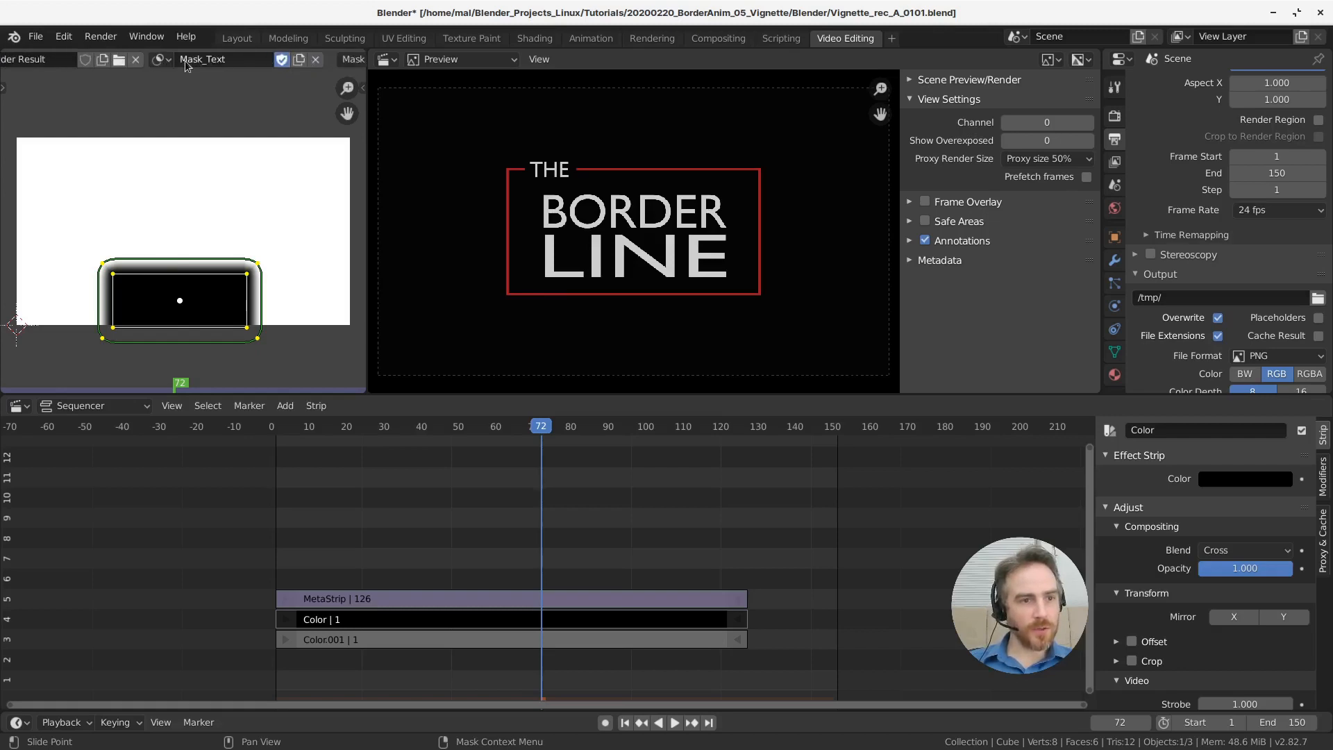
Create a new mask in the mask editor and name it Mask_V
{"action": "left_click", "coordinate": [299, 60]}
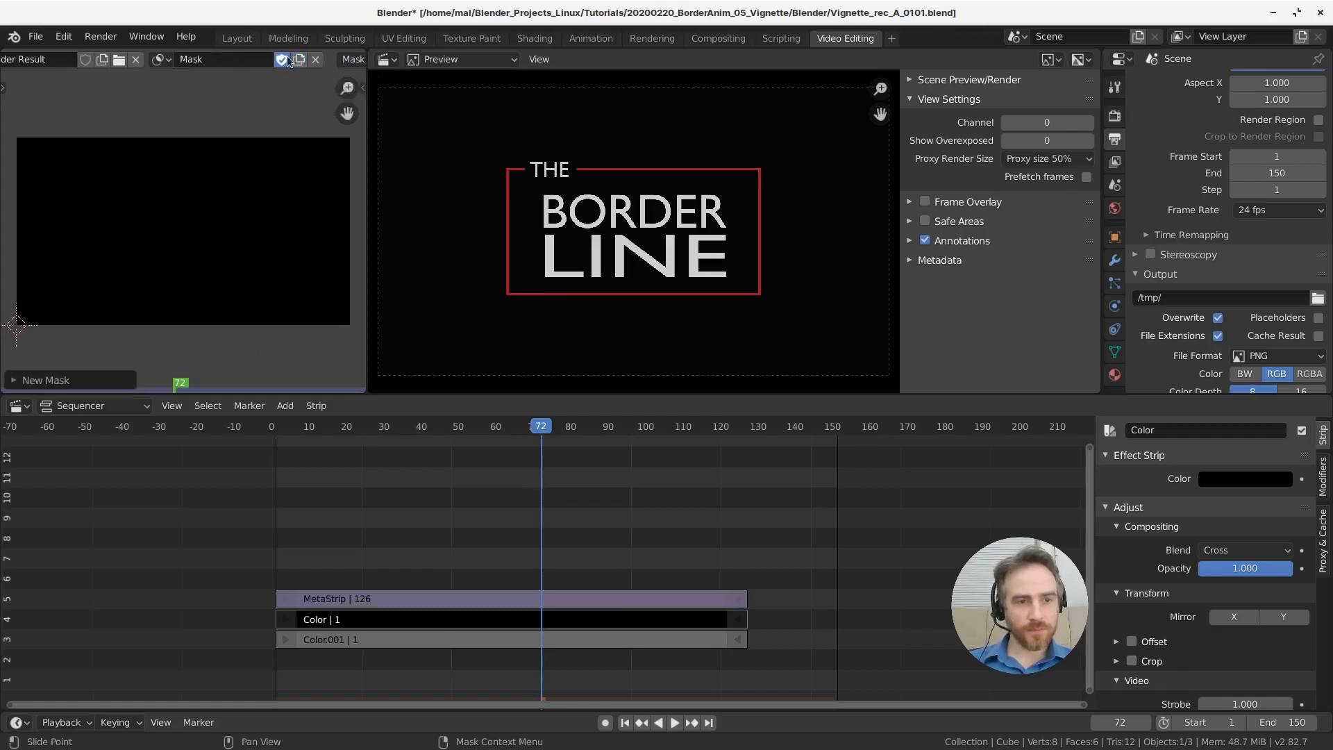
{"action": "double_click", "coordinate": [229, 59]}
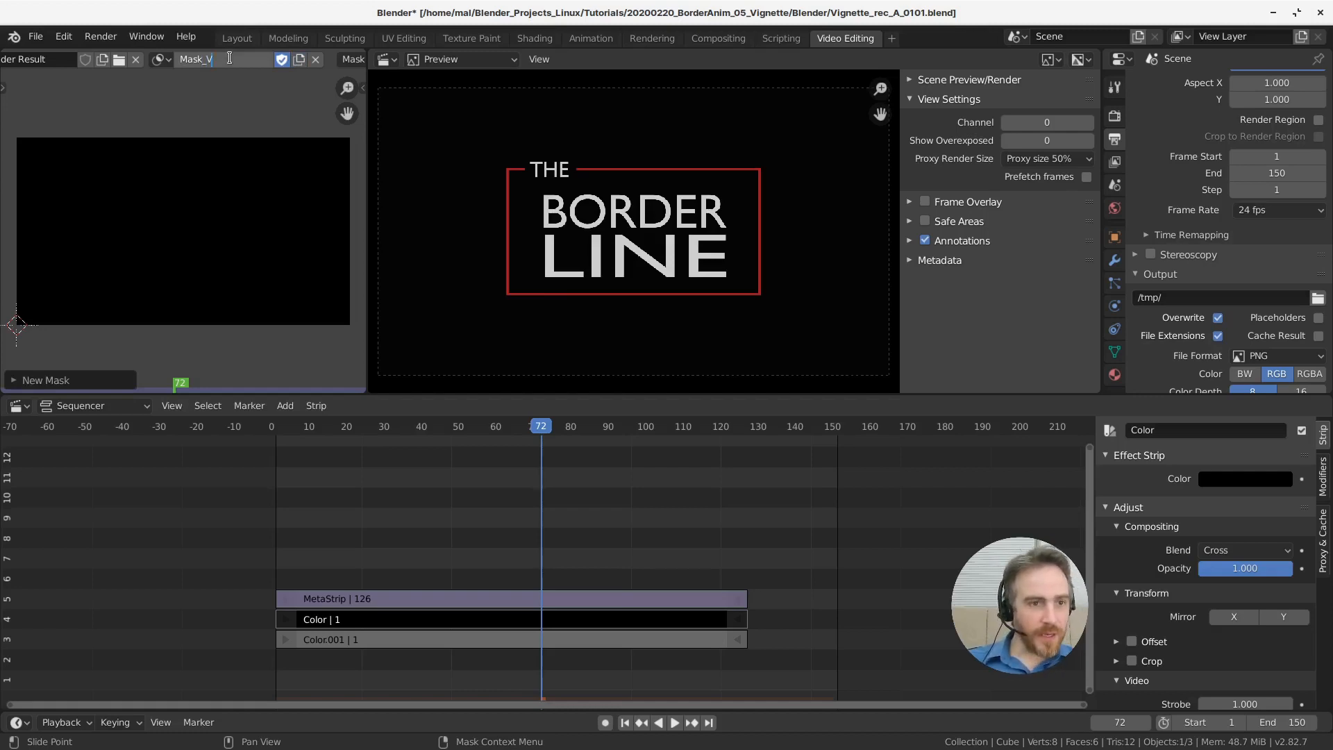
{"action": "key", "text": "Return"}
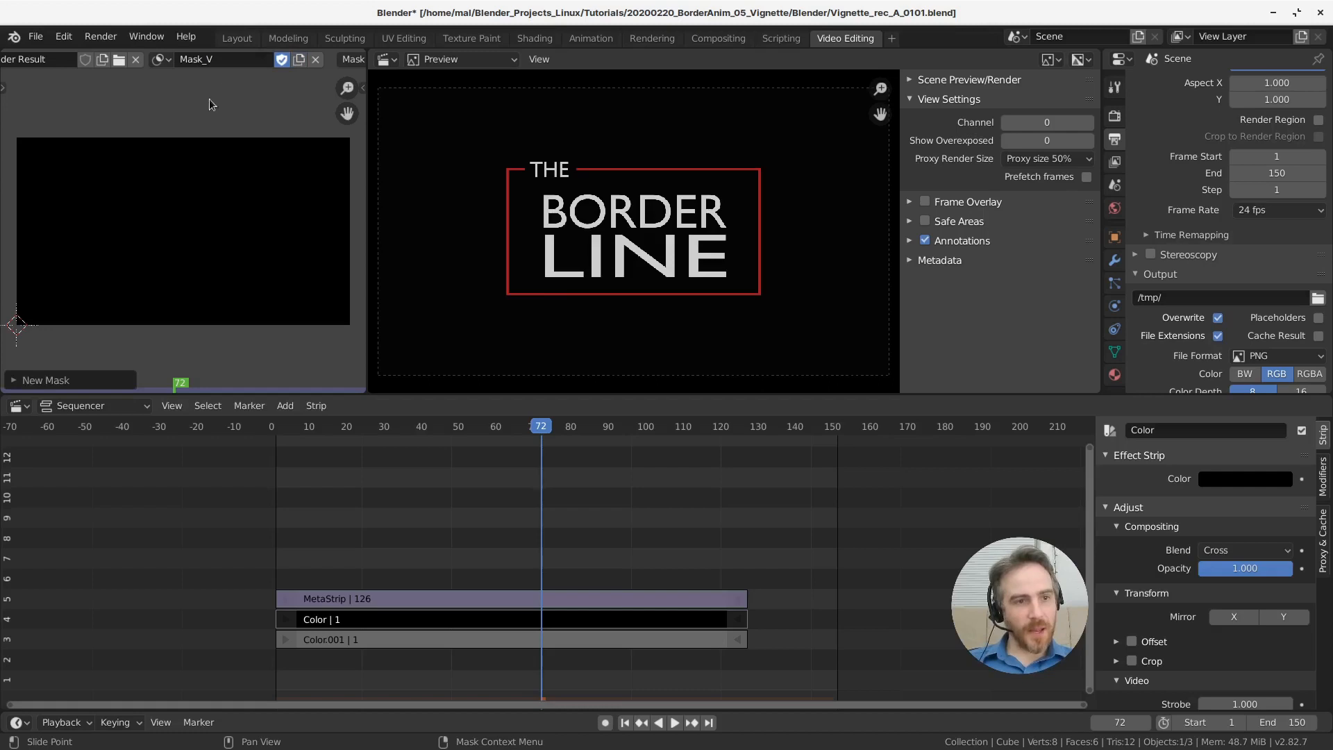
{"action": "left_click", "coordinate": [158, 63]}
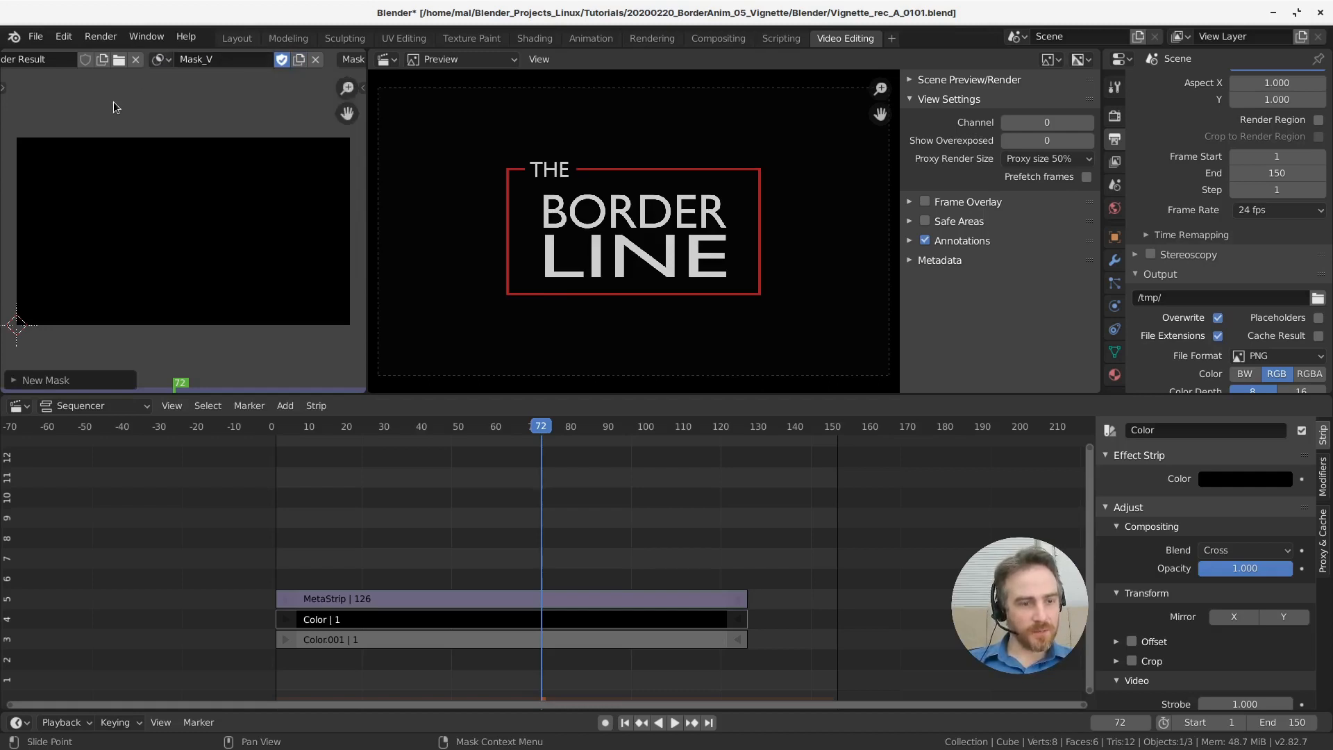
Add a circle to Mask_V, centered in the frame and enlarged to about 60% of the frame height
{"action": "scroll", "coordinate": [124, 60], "scroll_direction": "up", "scroll_amount": 5}
{"action": "scroll", "coordinate": [124, 60], "scroll_direction": "up", "scroll_amount": 4}
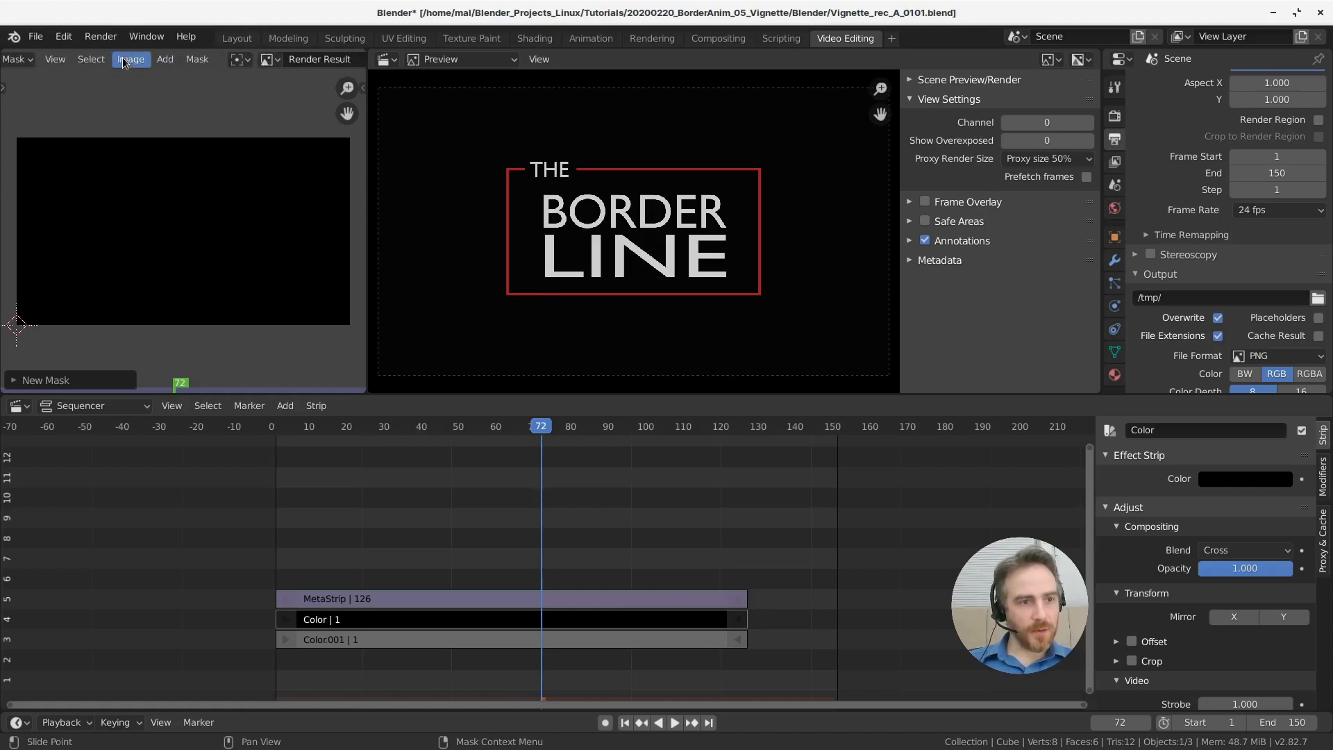
{"action": "left_click", "coordinate": [164, 59]}
{"action": "left_click", "coordinate": [178, 79]}
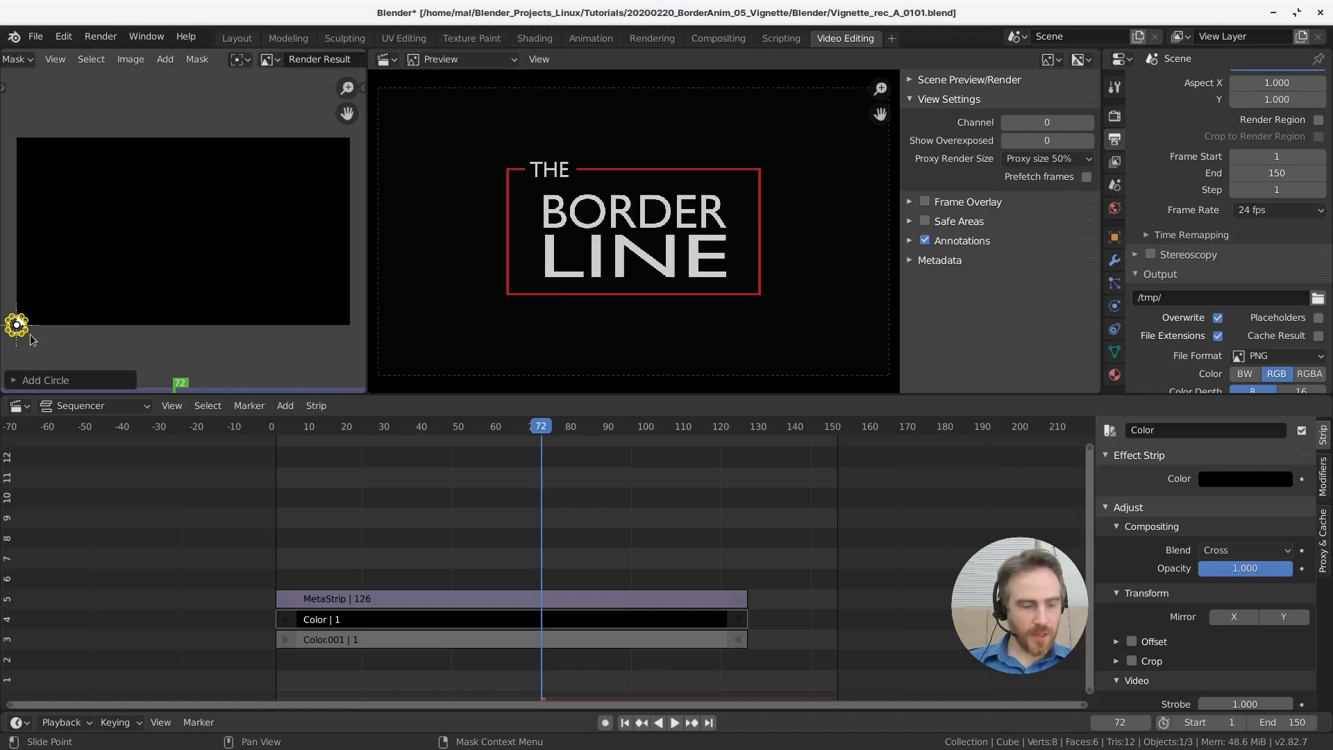
{"action": "key", "text": "g"}
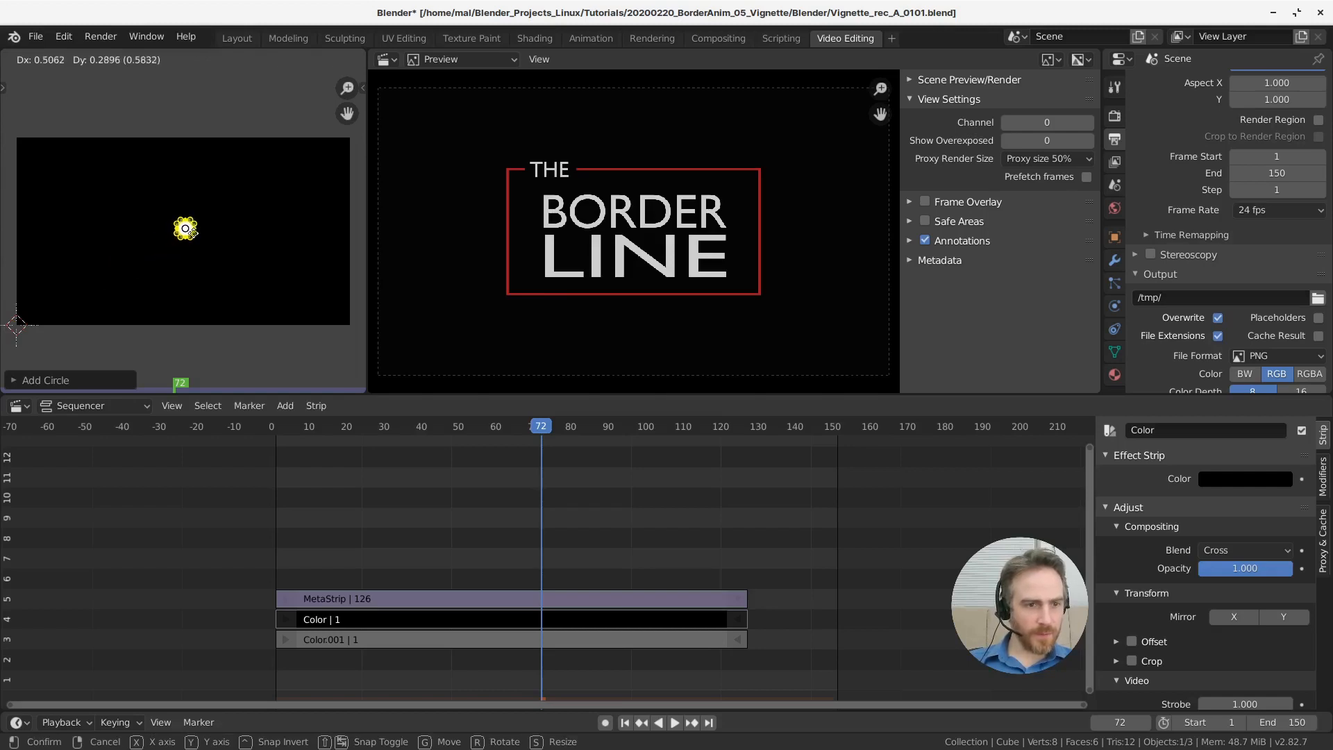
{"action": "left_click", "coordinate": [187, 238]}
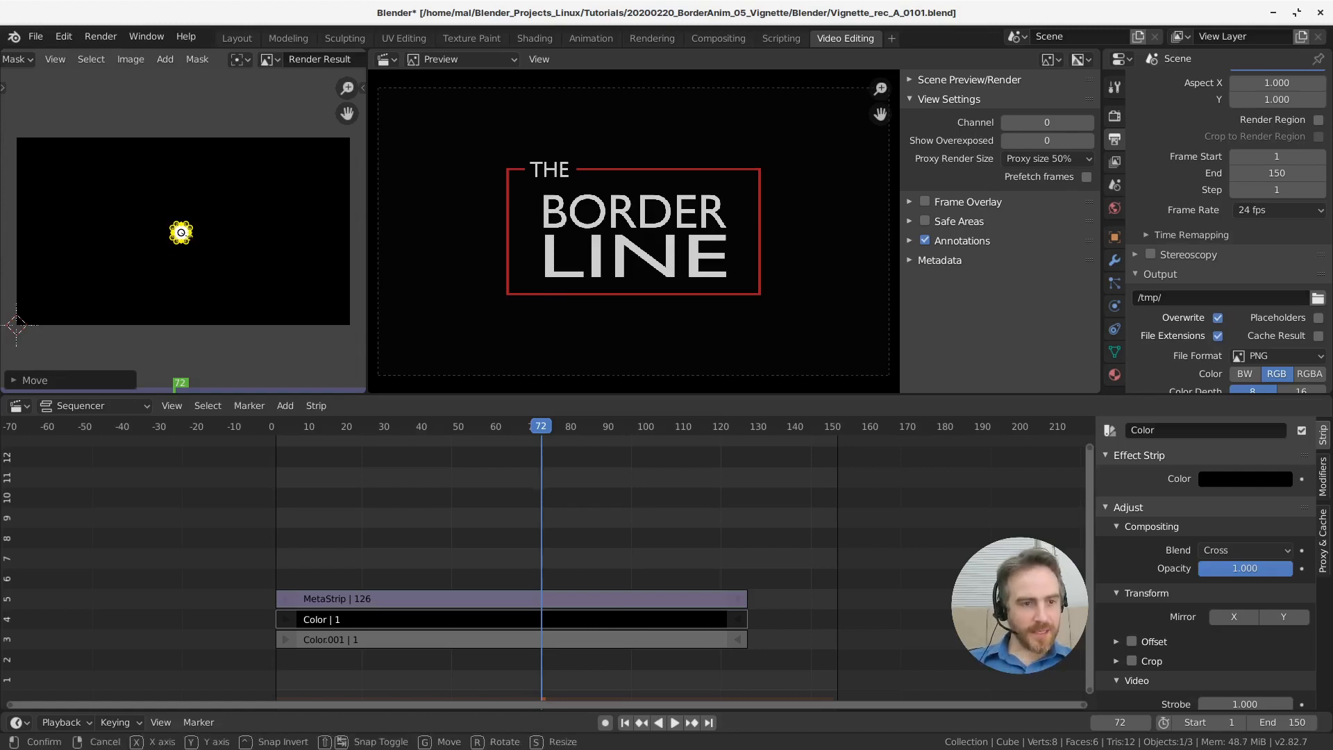
{"action": "key", "text": "s"}
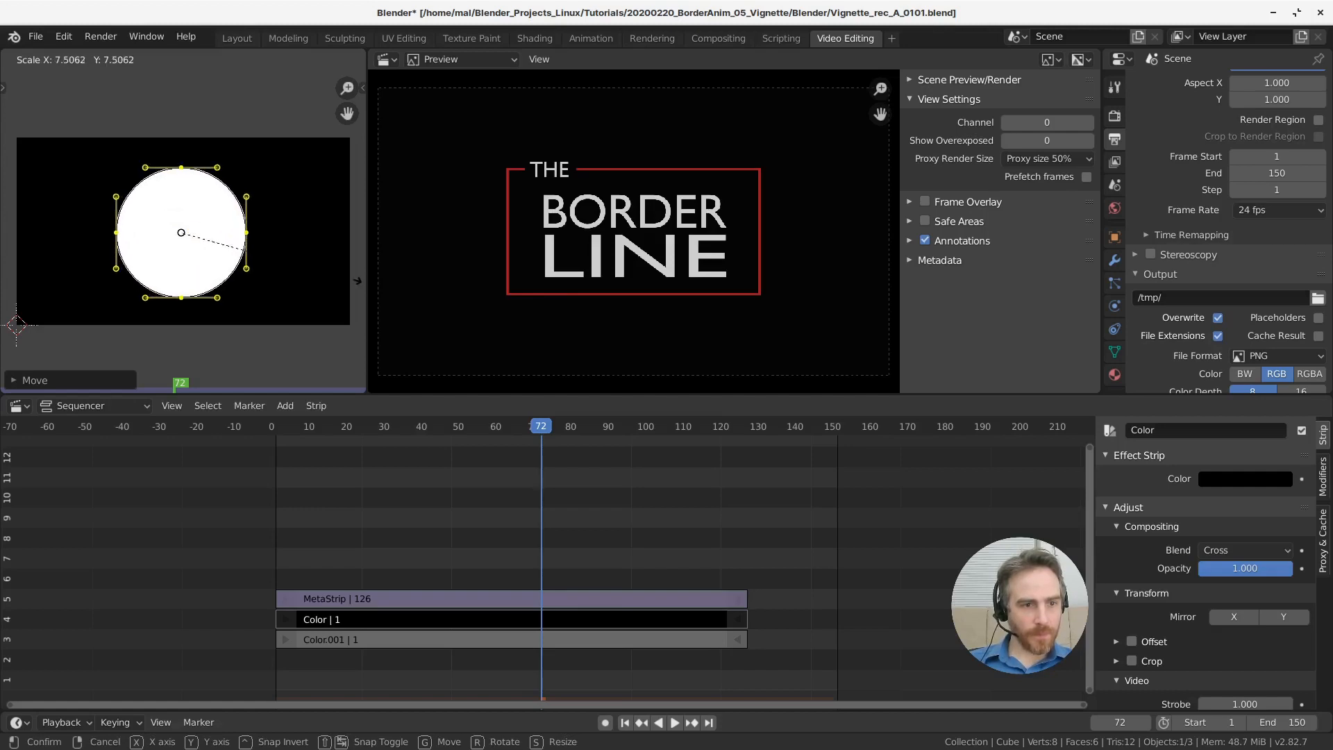
{"action": "left_click", "coordinate": [318, 274]}
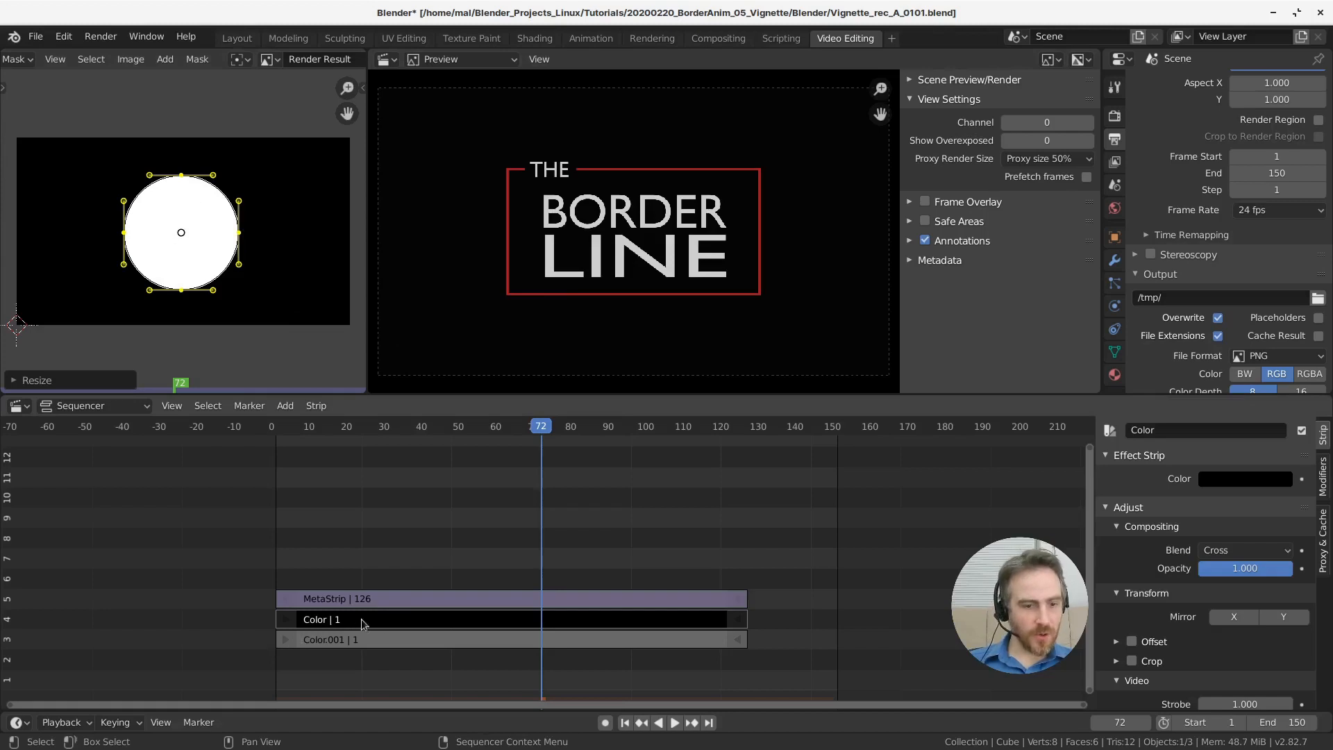
Add a Mask modifier to the black Color strip in channel 4, with input type Mask and Mask_V as its mask
{"action": "left_click", "coordinate": [418, 620]}
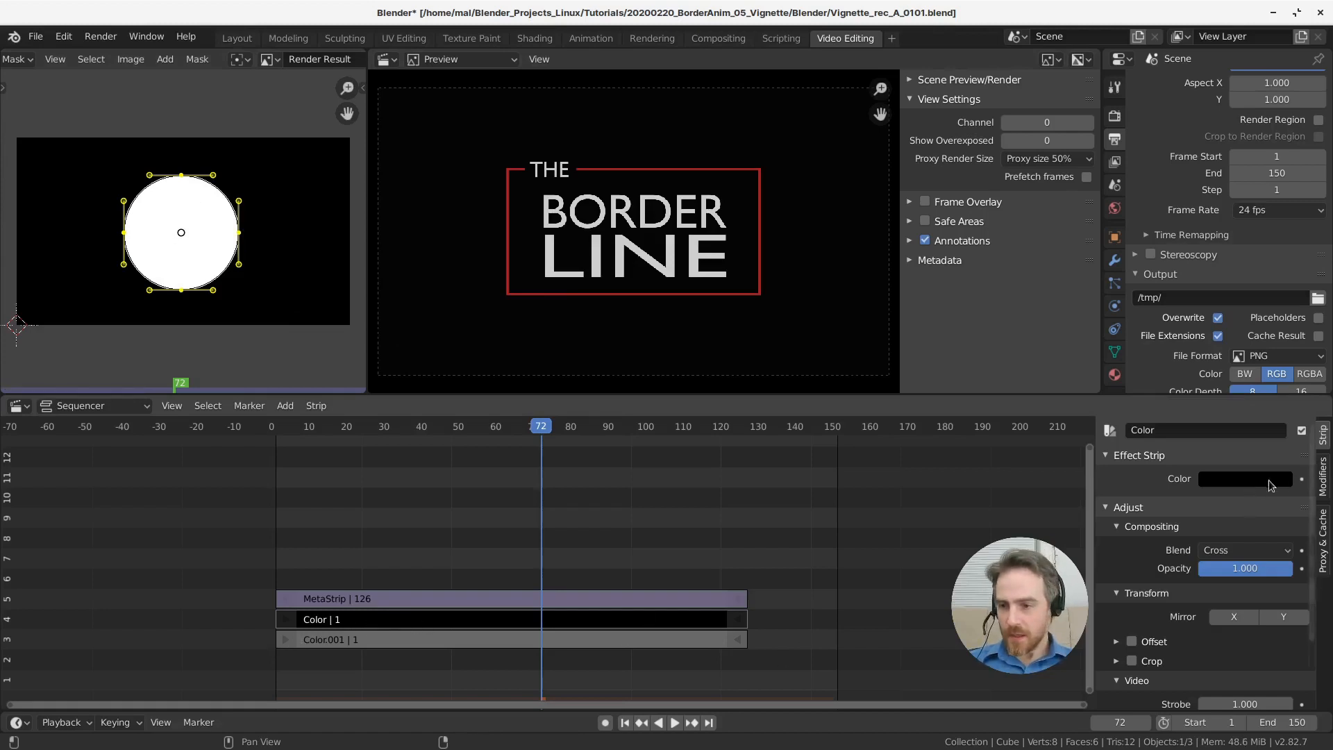
{"action": "left_click", "coordinate": [1325, 478]}
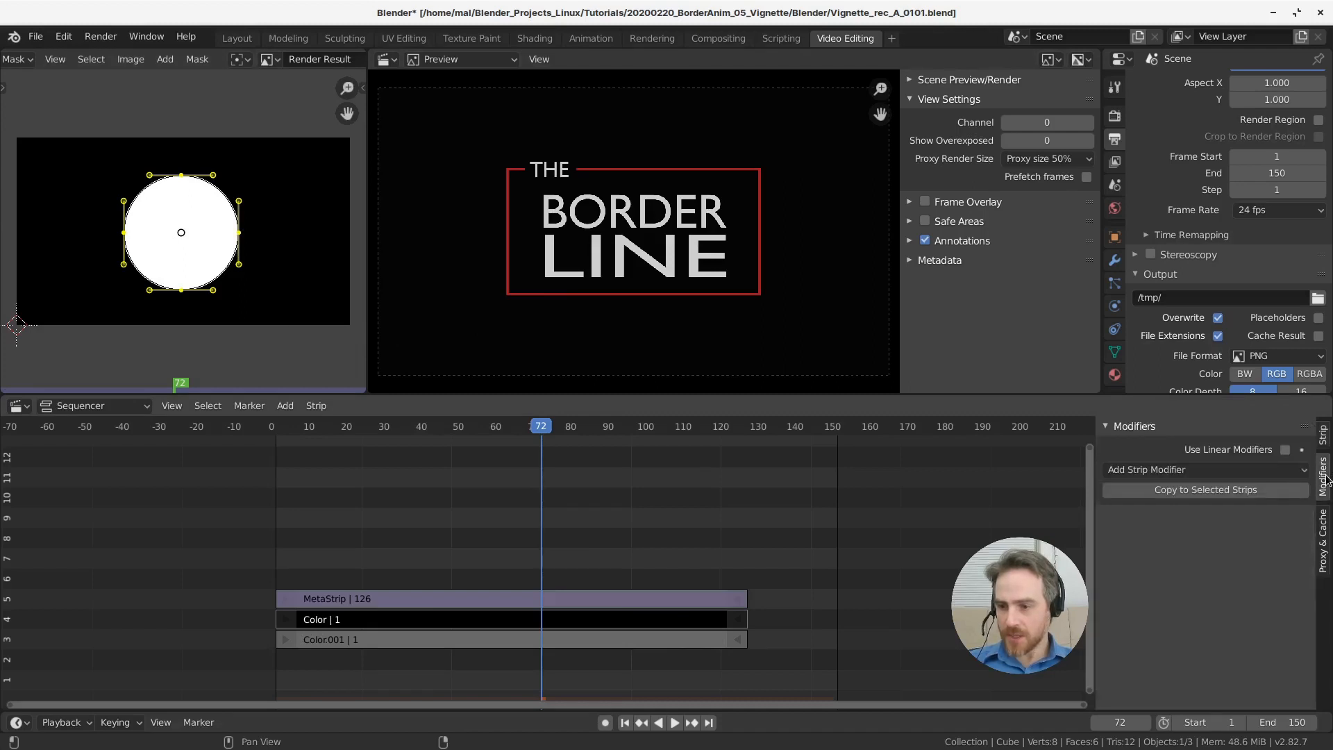
{"action": "left_click", "coordinate": [1173, 475]}
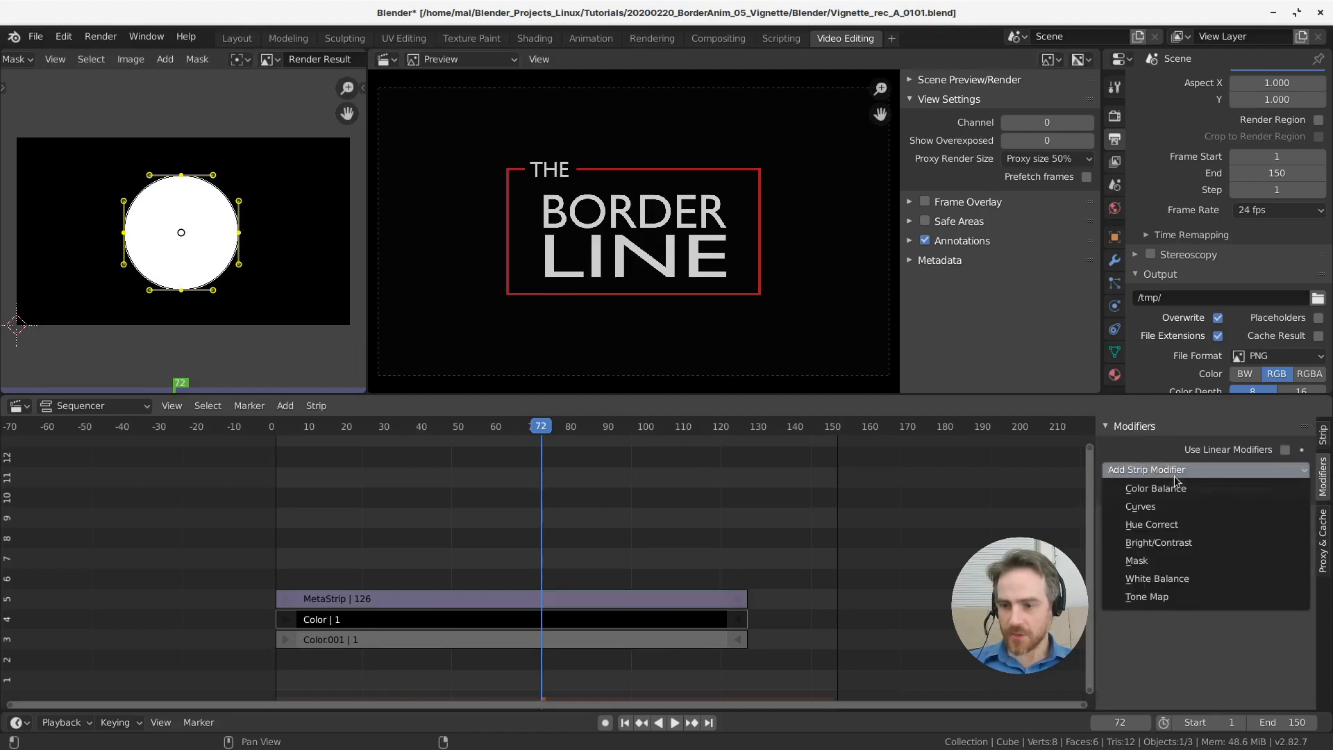
{"action": "left_click", "coordinate": [1144, 562]}
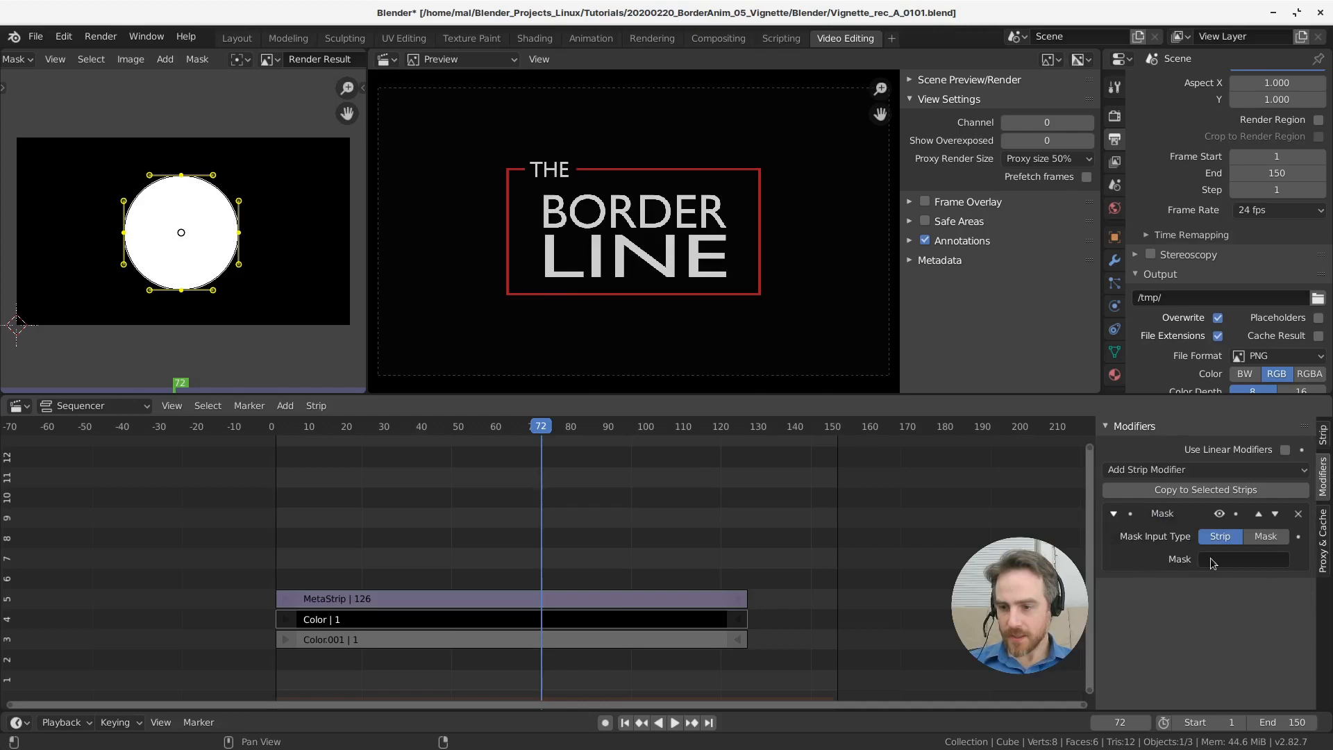
{"action": "left_click", "coordinate": [1273, 539]}
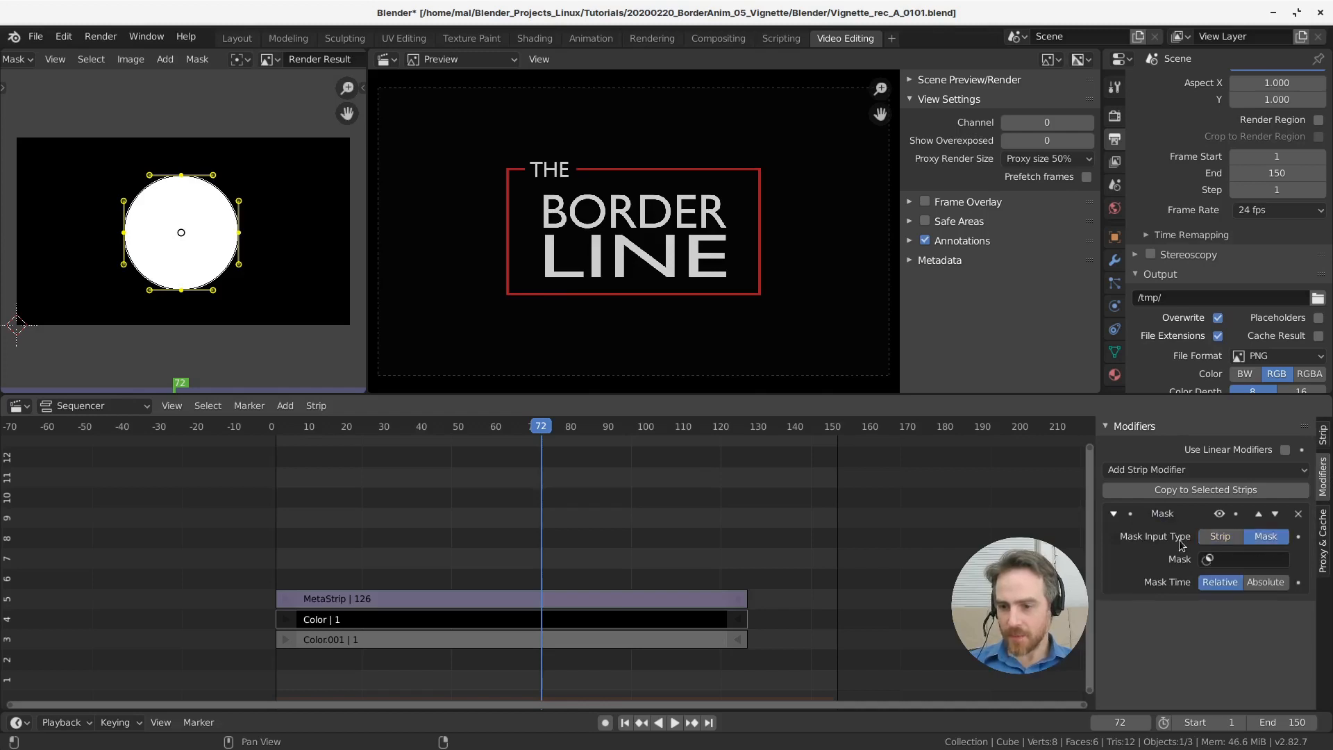
{"action": "left_click", "coordinate": [1242, 561]}
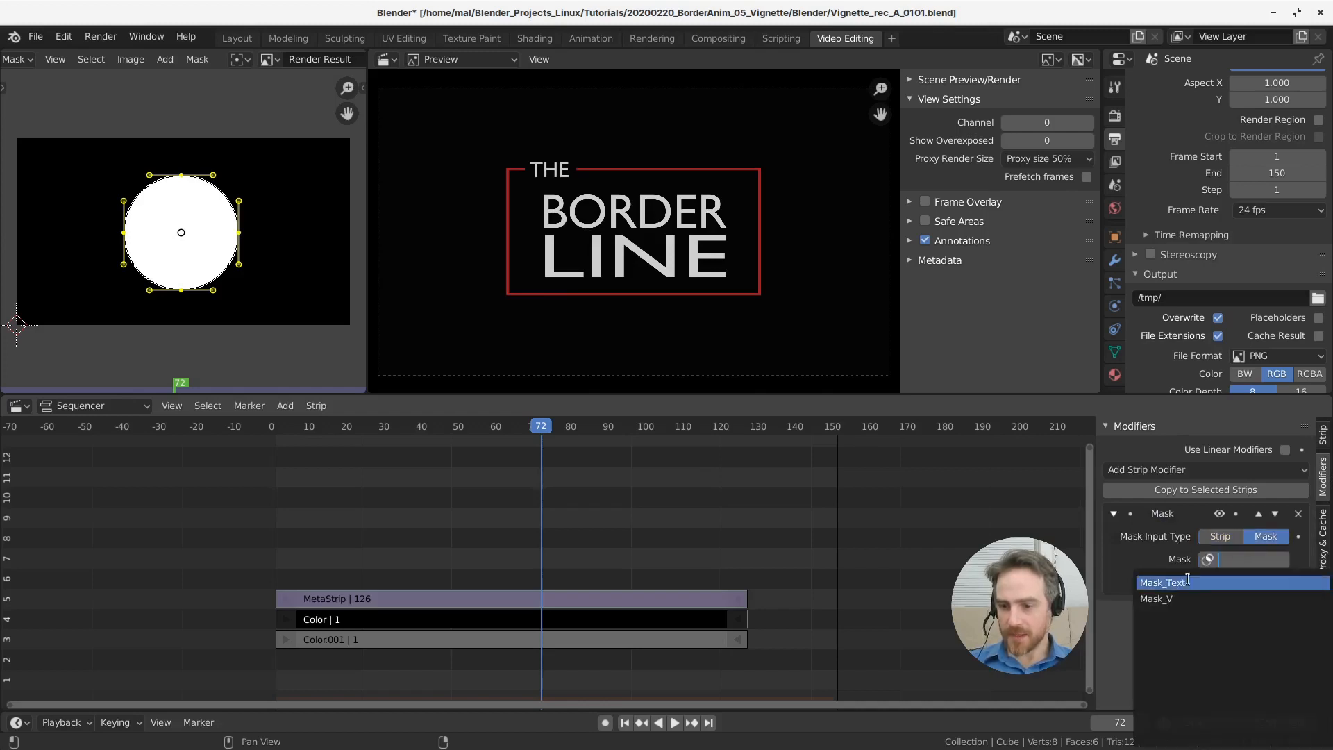
{"action": "left_click", "coordinate": [1160, 599]}
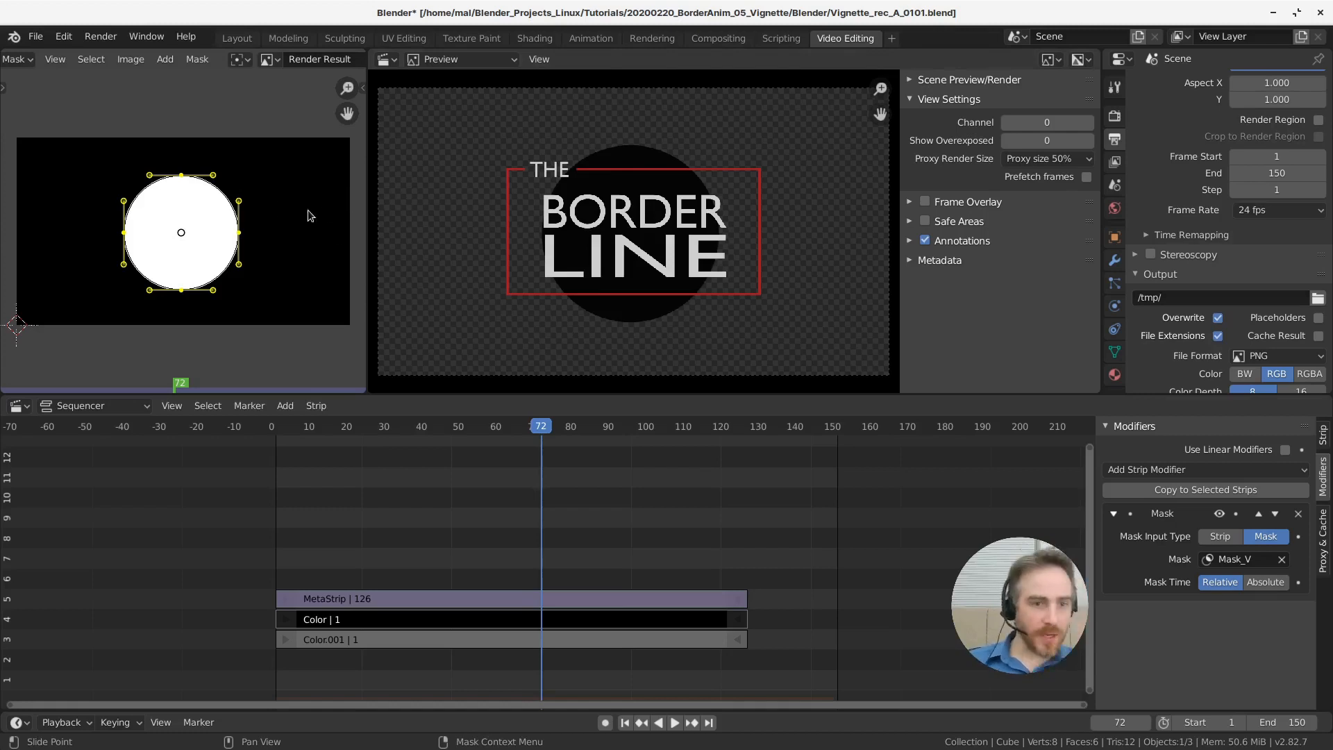
Invert the opacity of Mask_V's mask layer and refresh the sequencer preview
{"action": "key", "text": "n"}
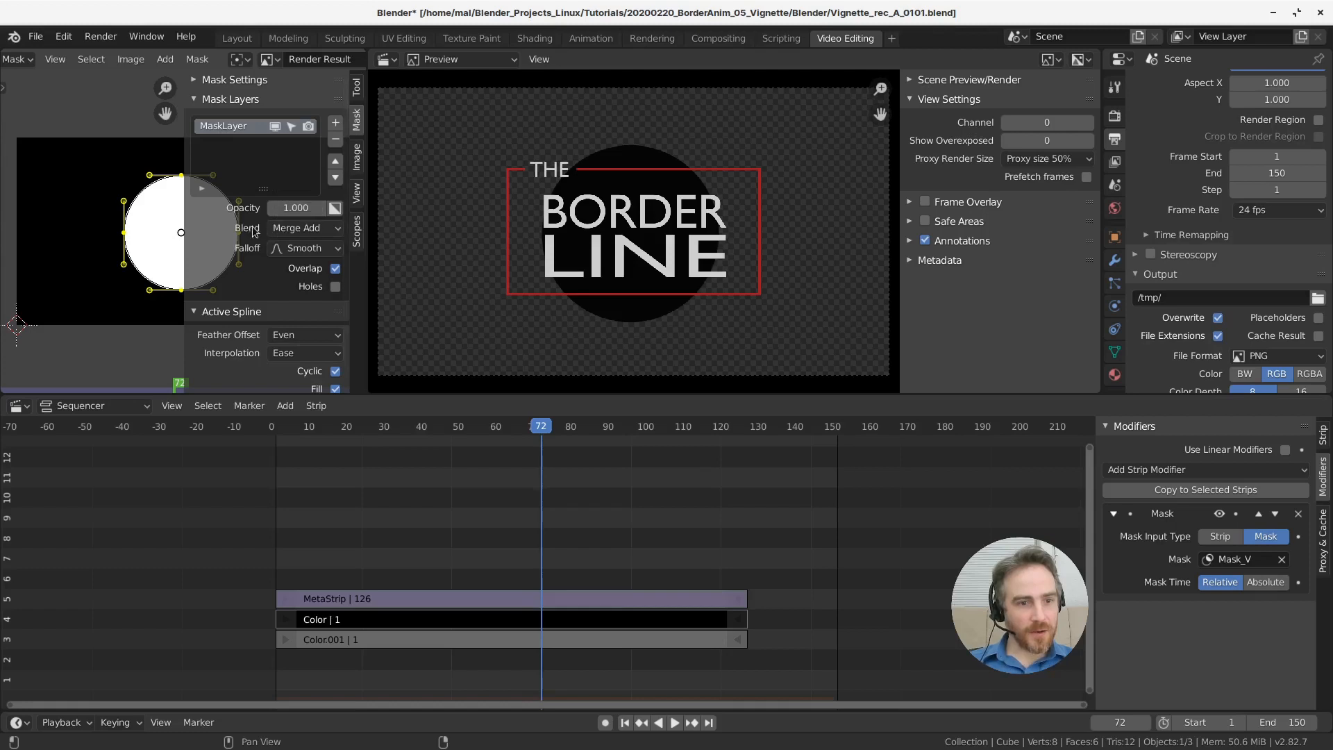
{"action": "left_click", "coordinate": [335, 208]}
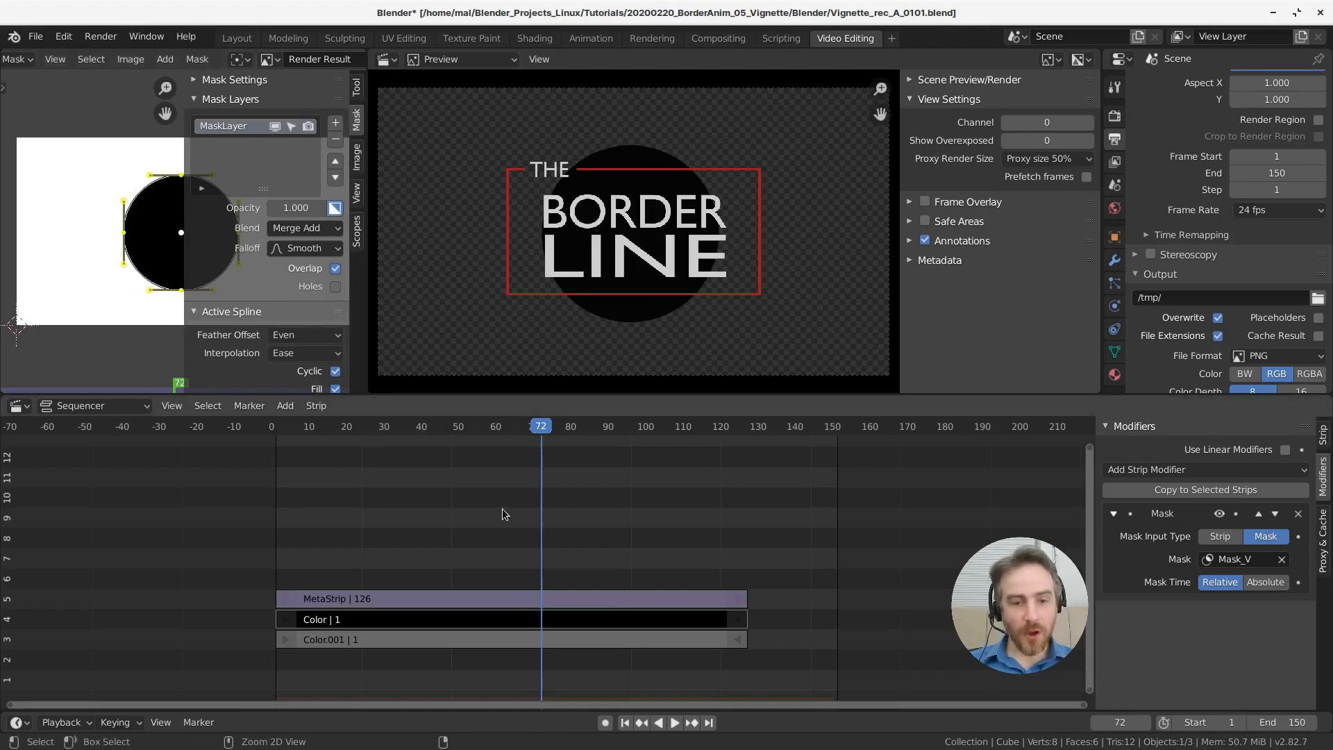
{"action": "key", "text": "ctrl+r"}
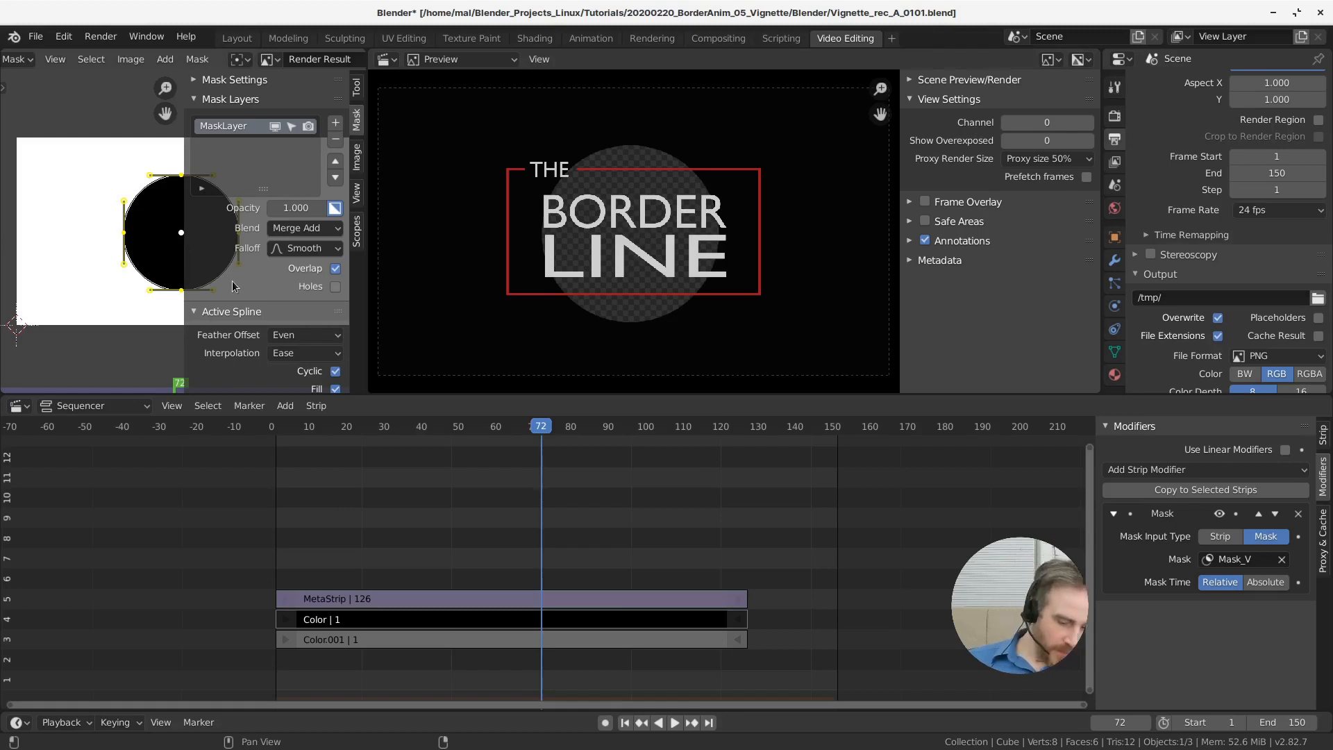
{"action": "key", "text": "n"}
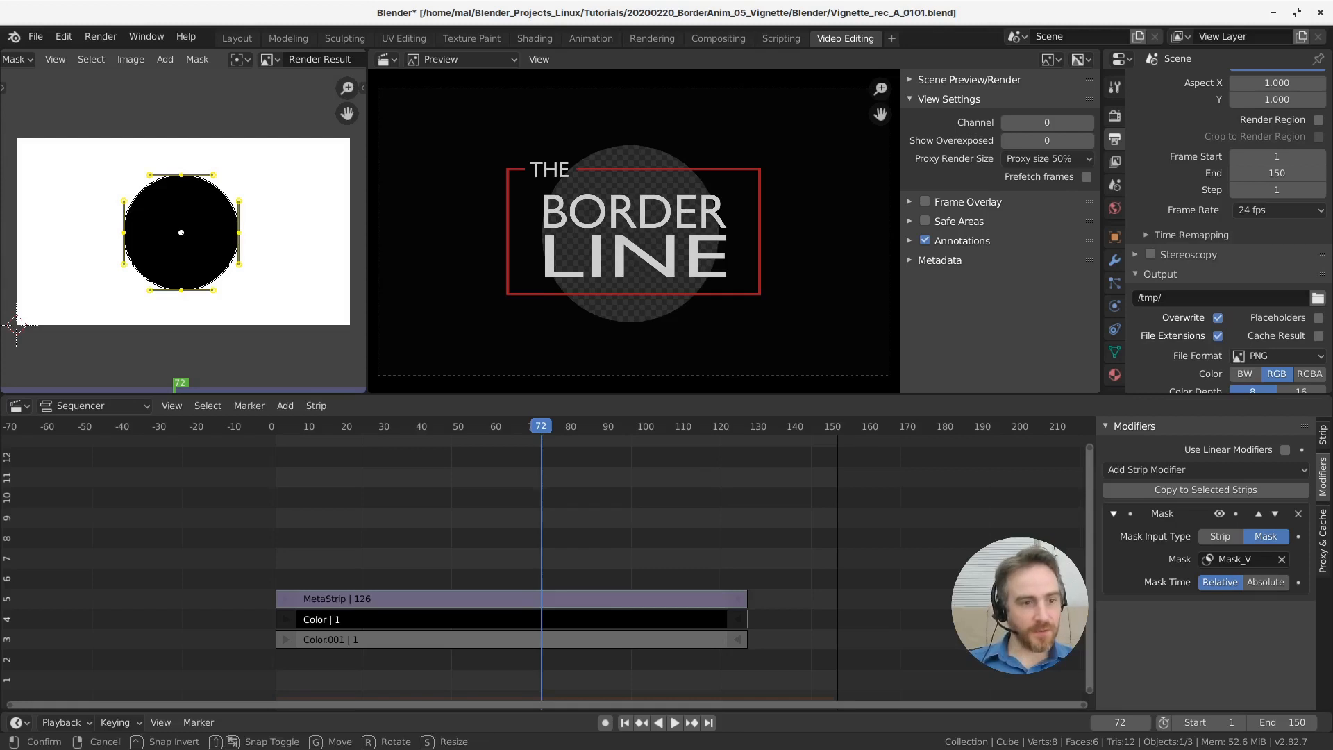
Expand the circle's feather outward by about 28, almost to the frame's side edges, and refresh the preview
{"action": "key", "text": "alt+s"}
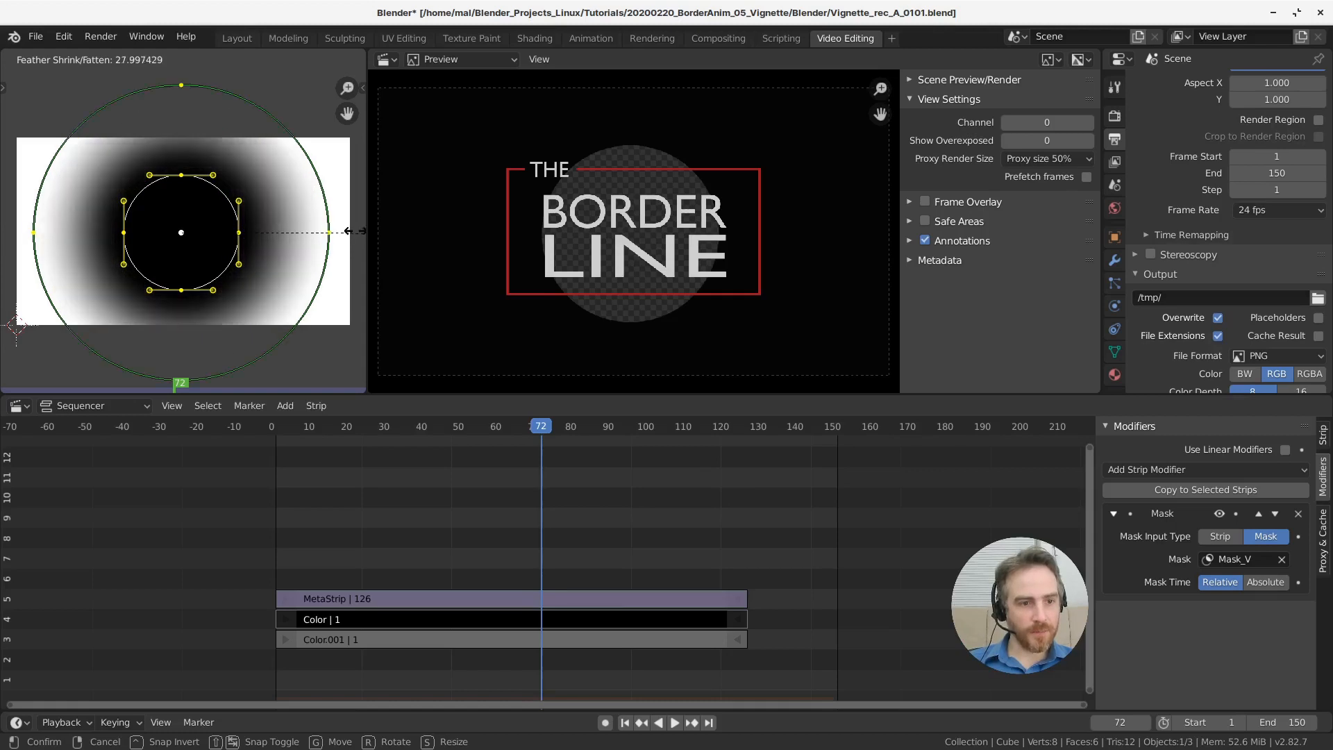
{"action": "left_click", "coordinate": [294, 244]}
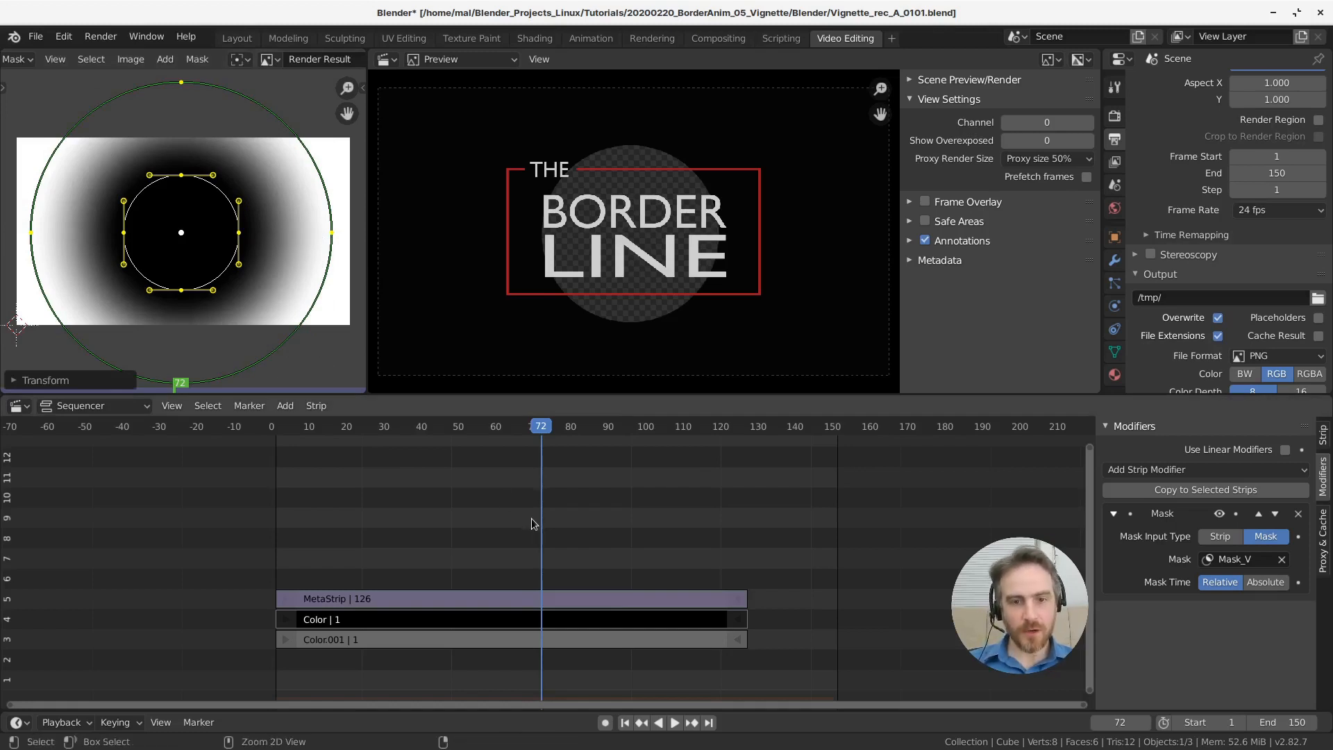
{"action": "key", "text": "ctrl+r"}
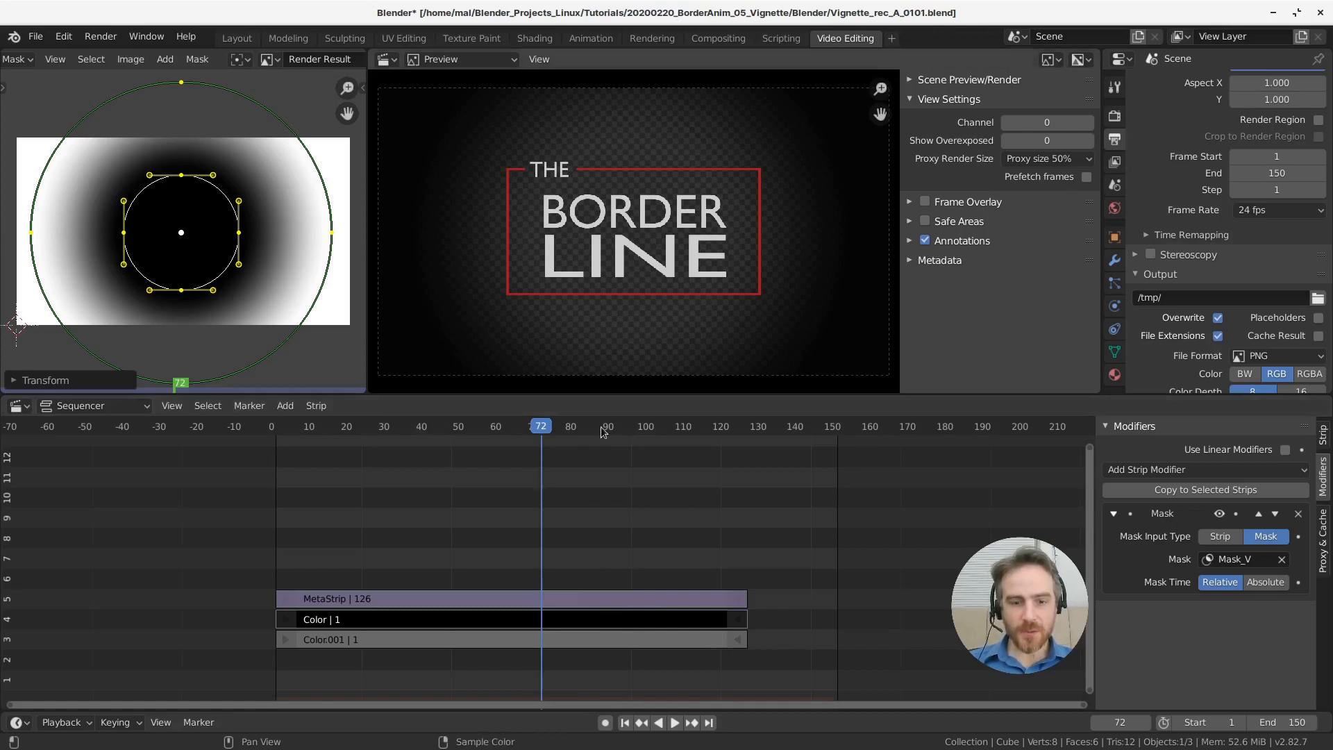
Set the blend mode of the black Color strip in channel 4 to Alpha Over
{"action": "left_click", "coordinate": [506, 642]}
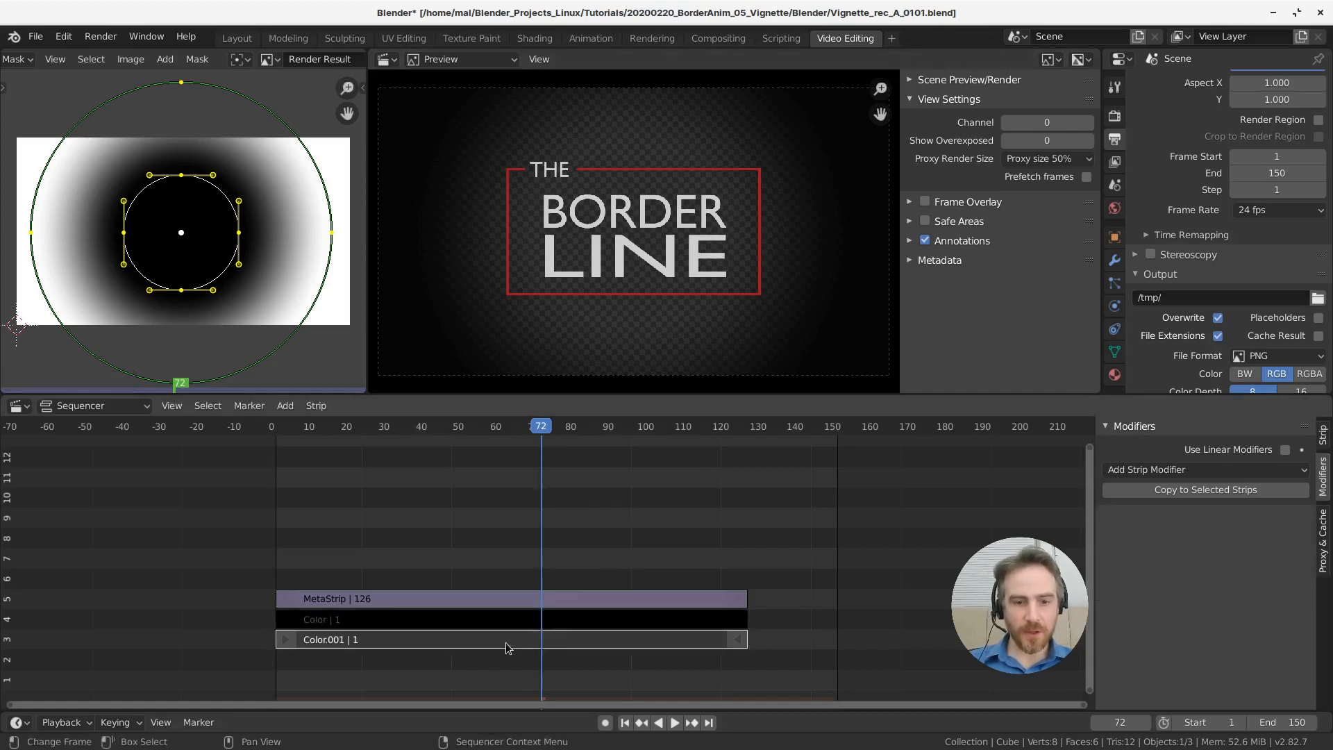
{"action": "left_click", "coordinate": [568, 626]}
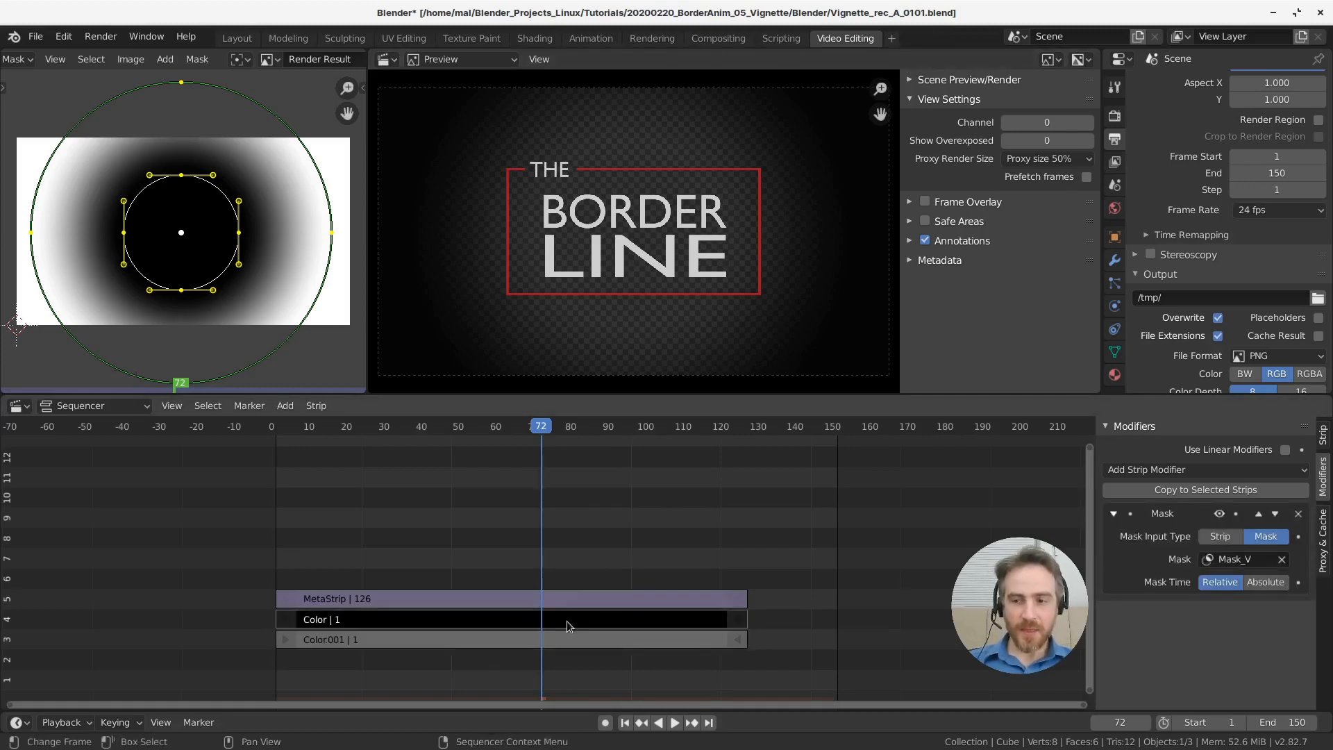
{"action": "left_click", "coordinate": [1324, 435]}
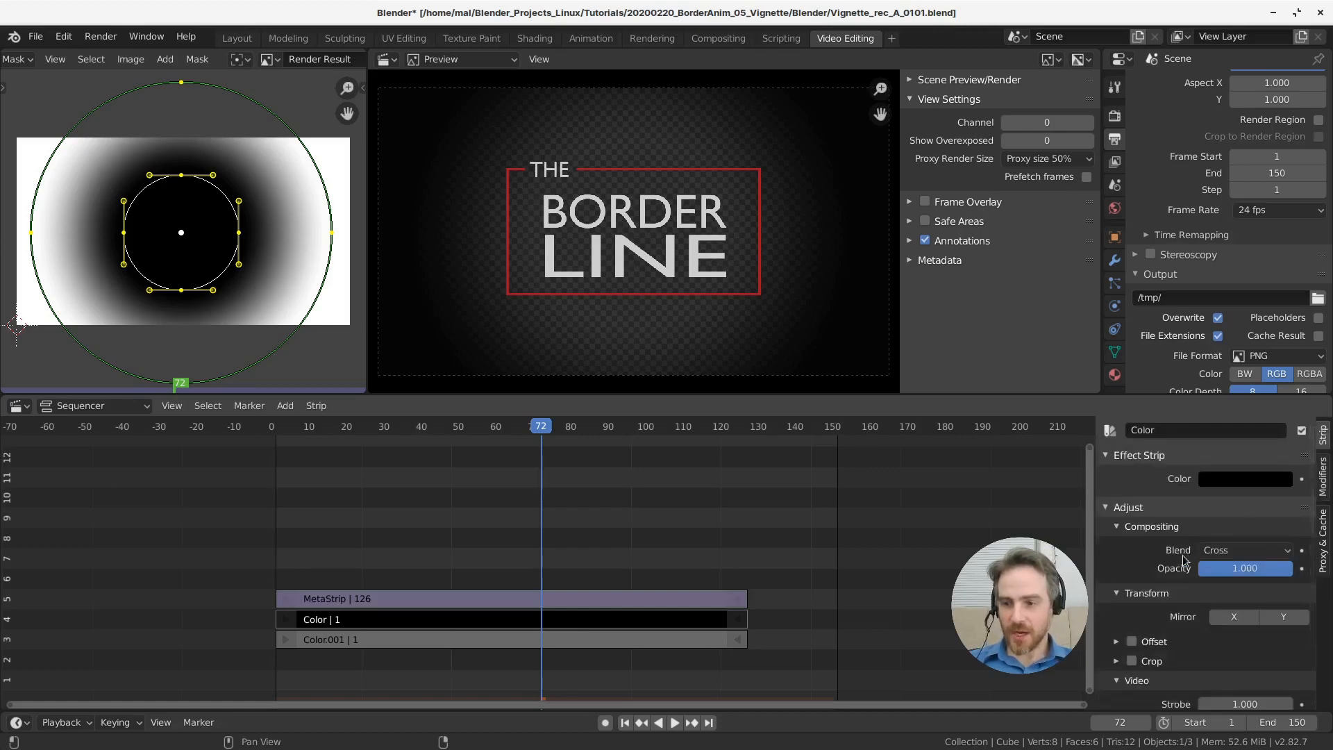
{"action": "left_click", "coordinate": [1214, 552]}
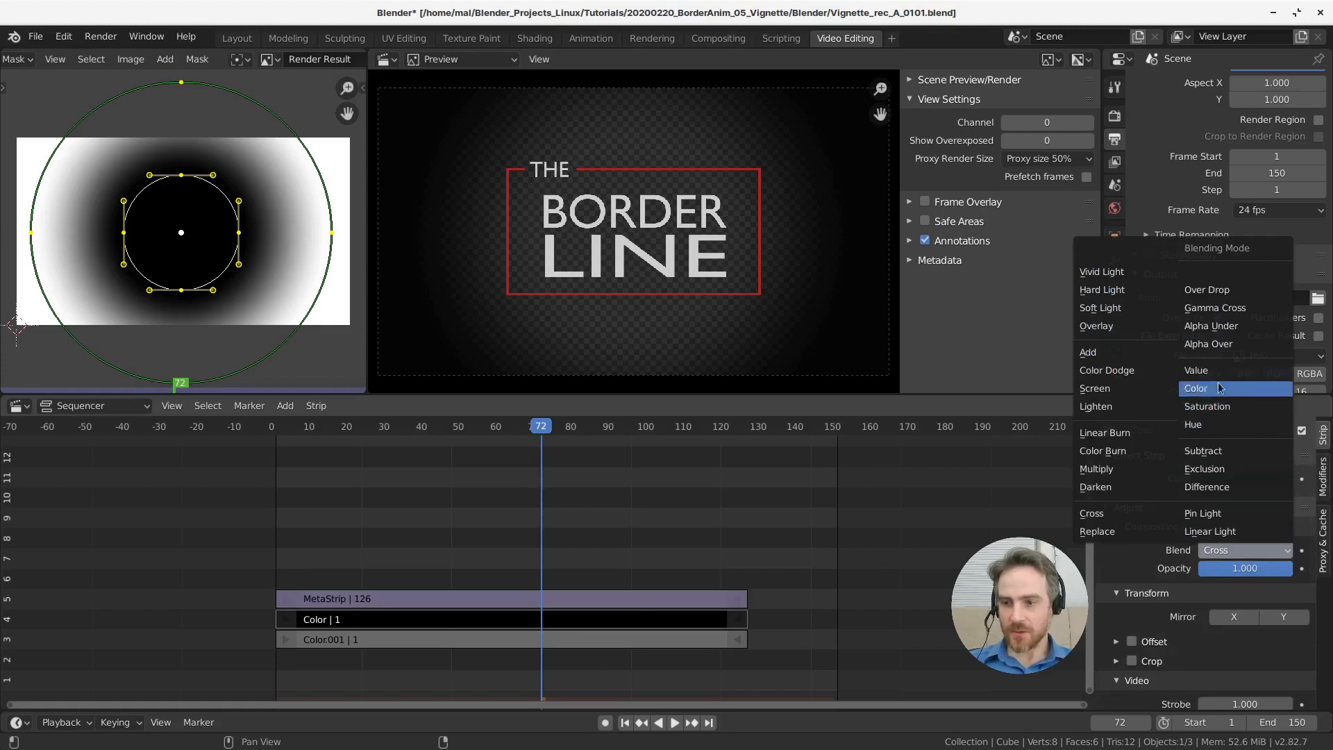
{"action": "left_click", "coordinate": [1214, 345]}
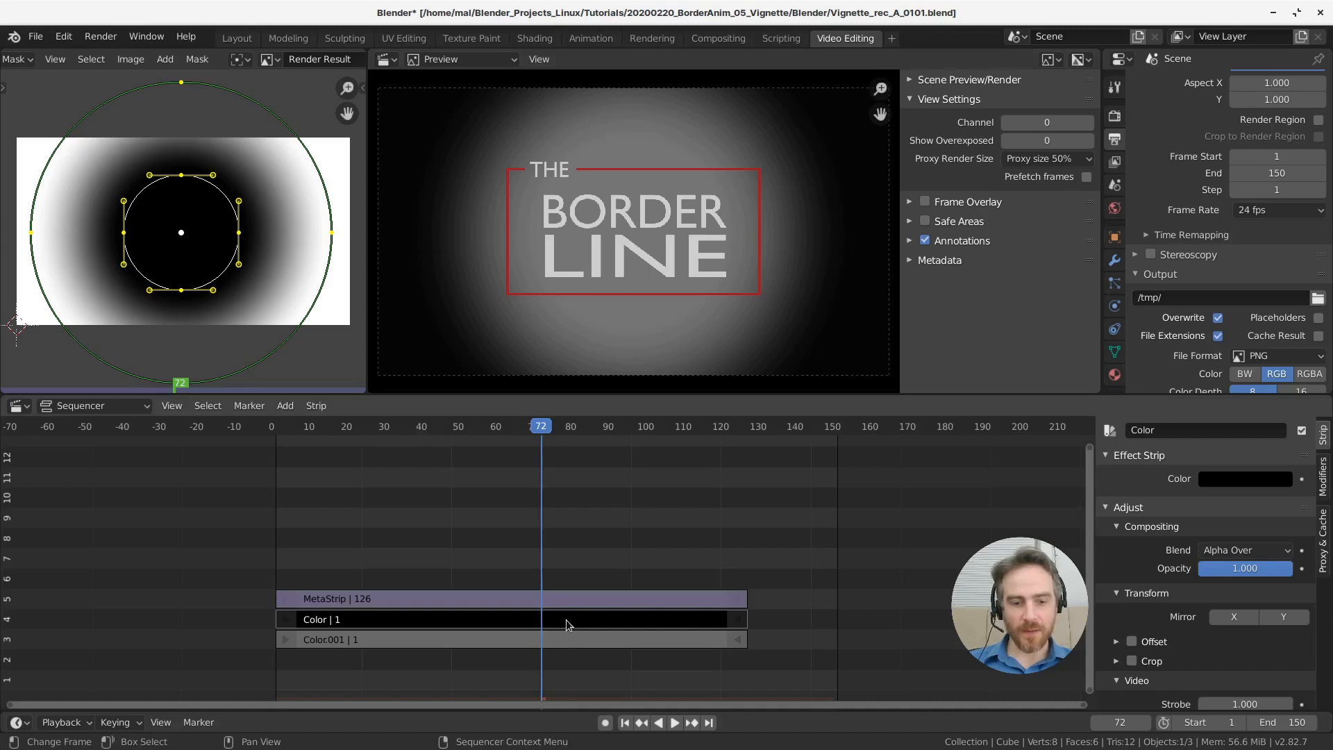
Select the gray Color.001 strip and briefly play the animation to check the vignette behind the title
{"action": "left_click", "coordinate": [522, 647]}
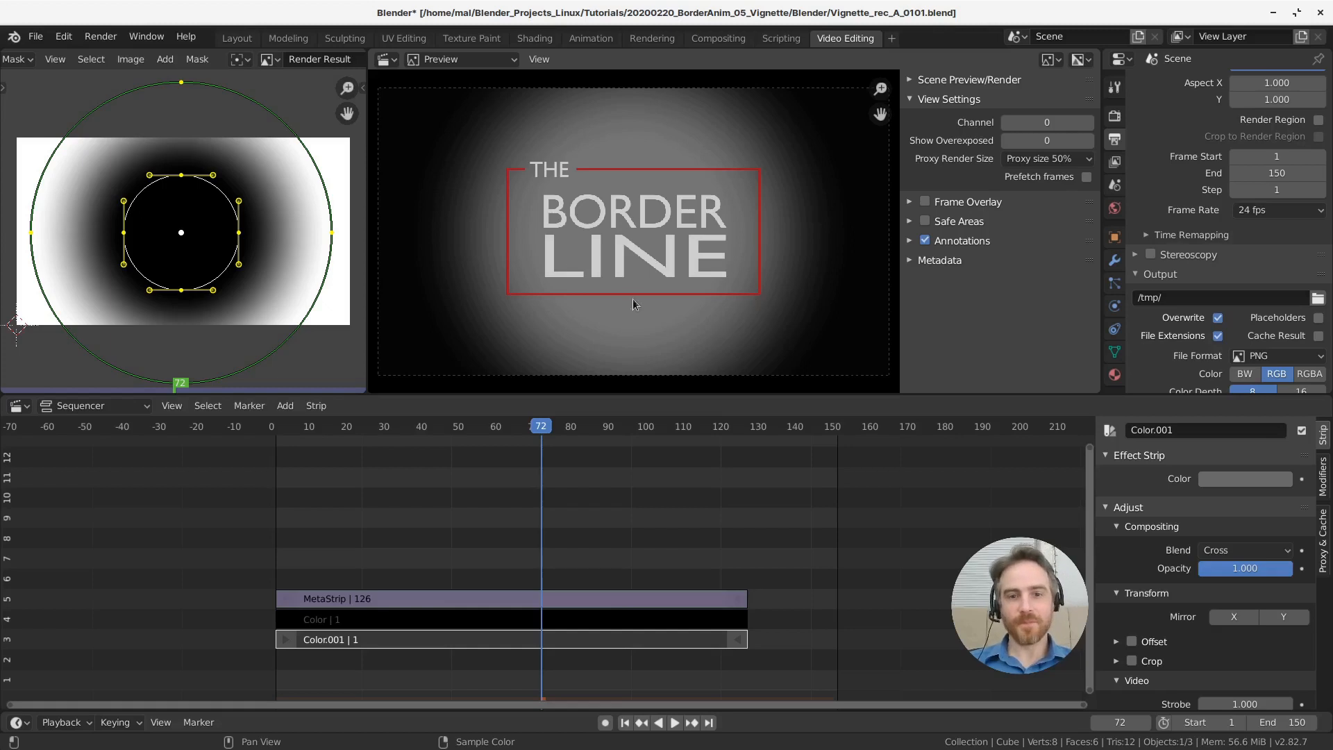
{"action": "key", "text": "space"}
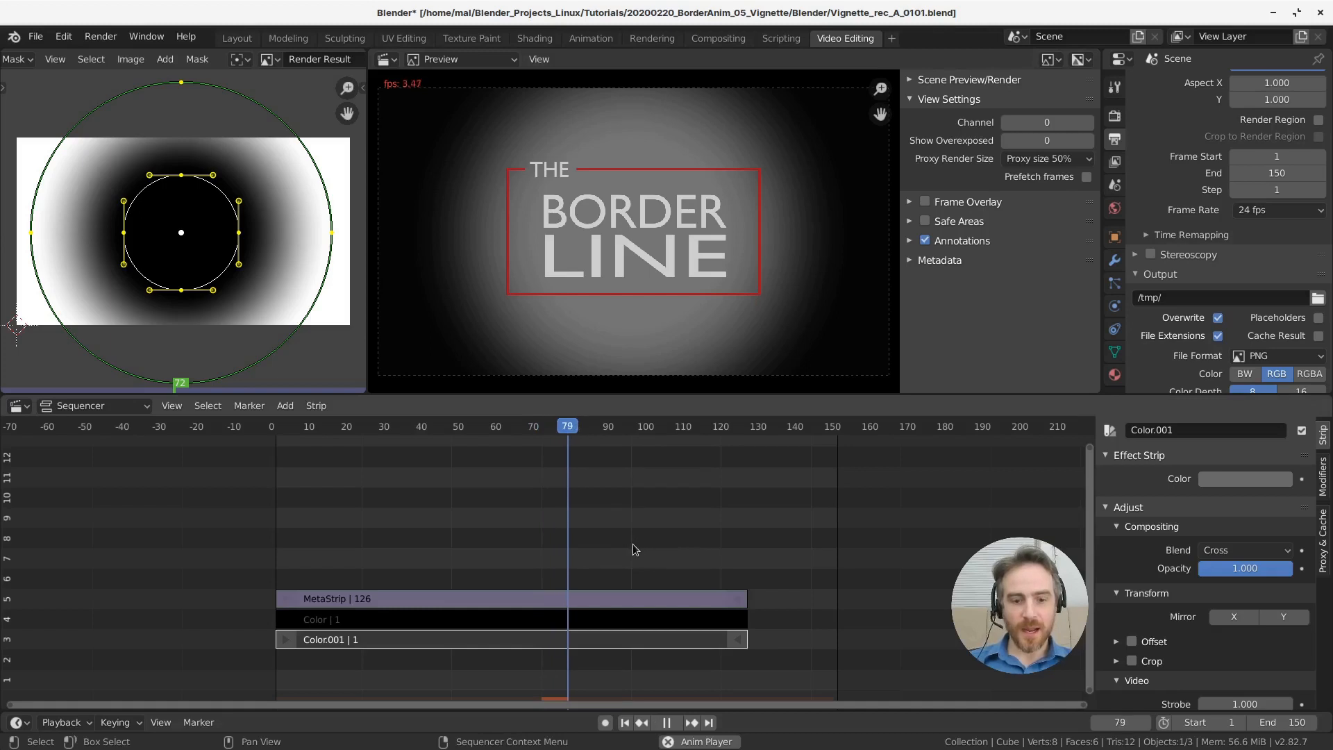
{"action": "key", "text": "space"}
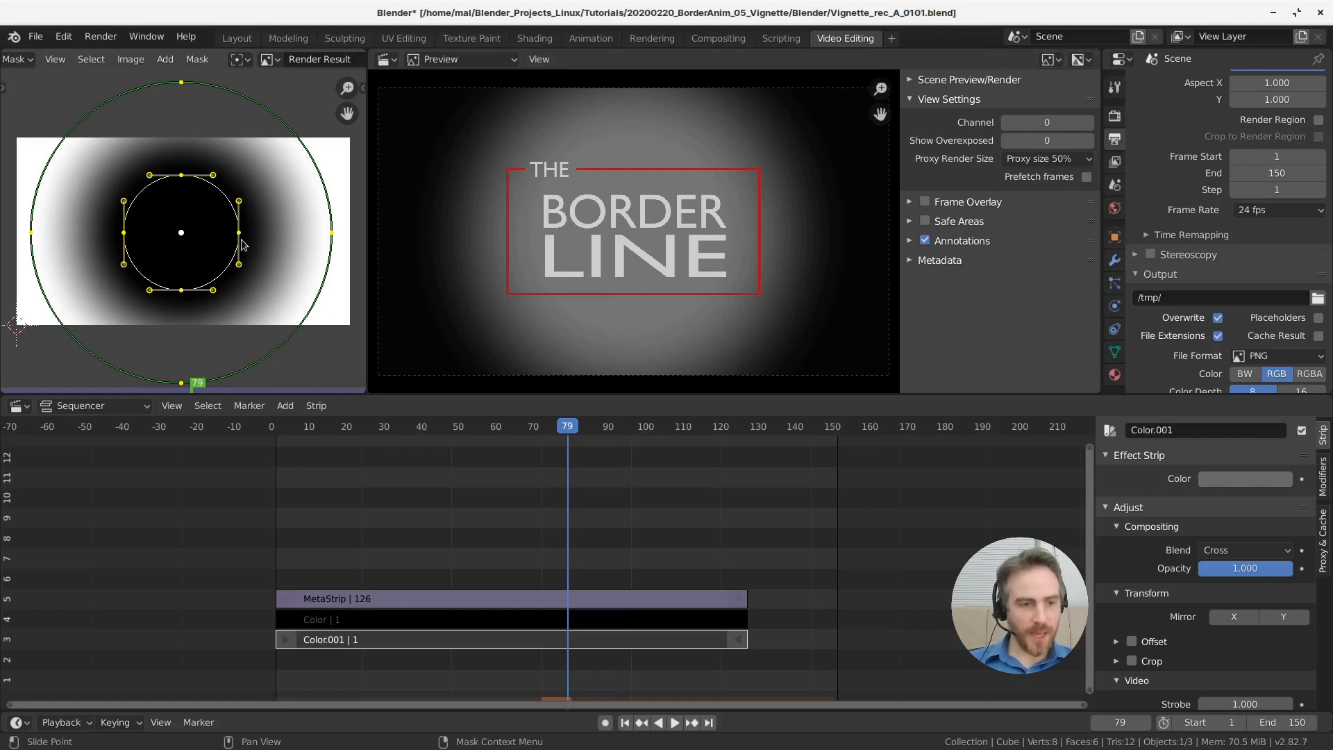
Stretch the feathered circle mask horizontally into an oval, scaling it by about 1.86 along X
{"action": "key", "text": "g"}
{"action": "key", "text": "s"}
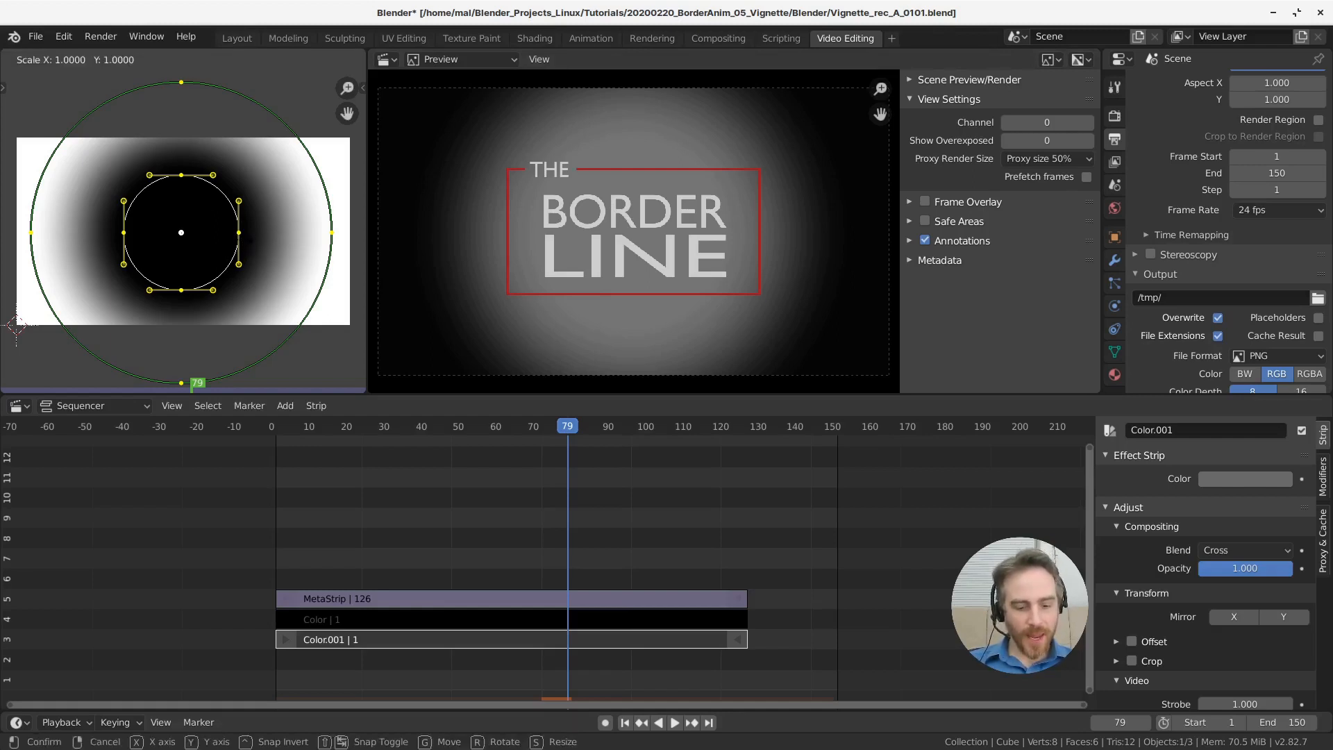
{"action": "key", "text": "x"}
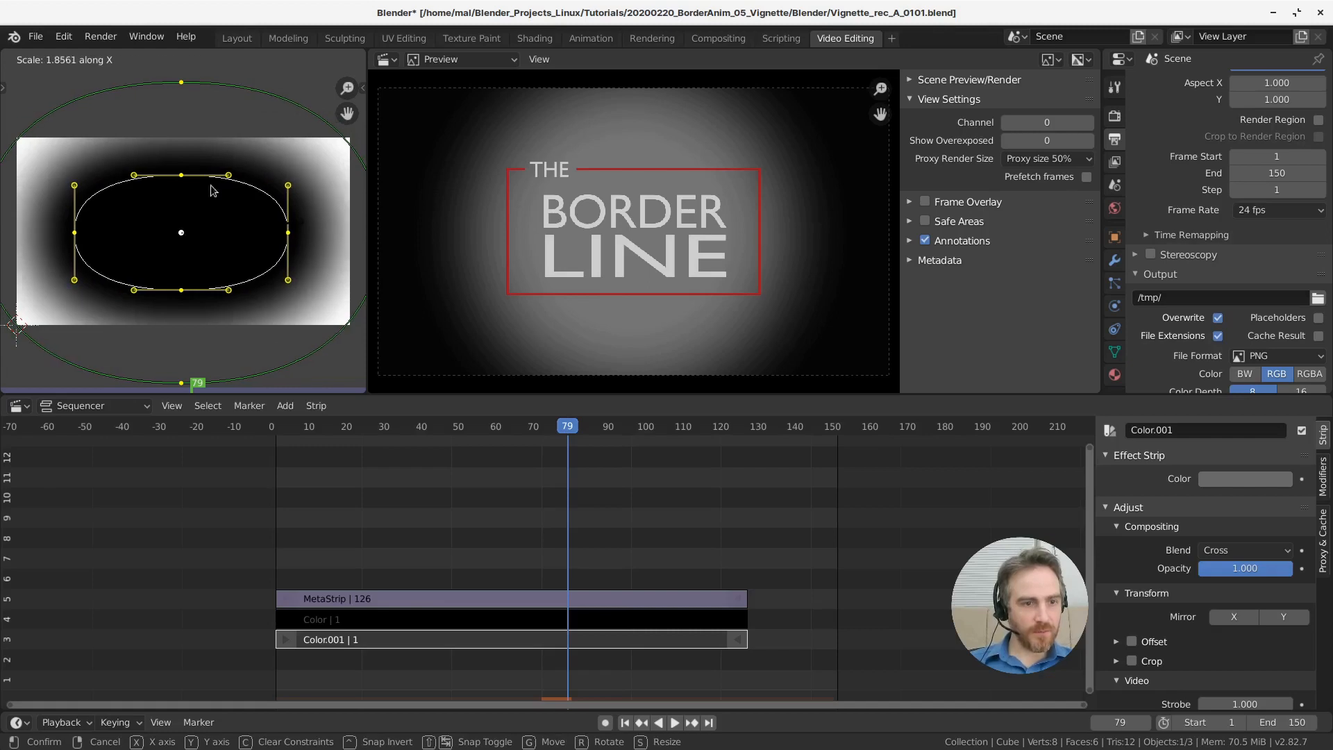
{"action": "left_click", "coordinate": [324, 220]}
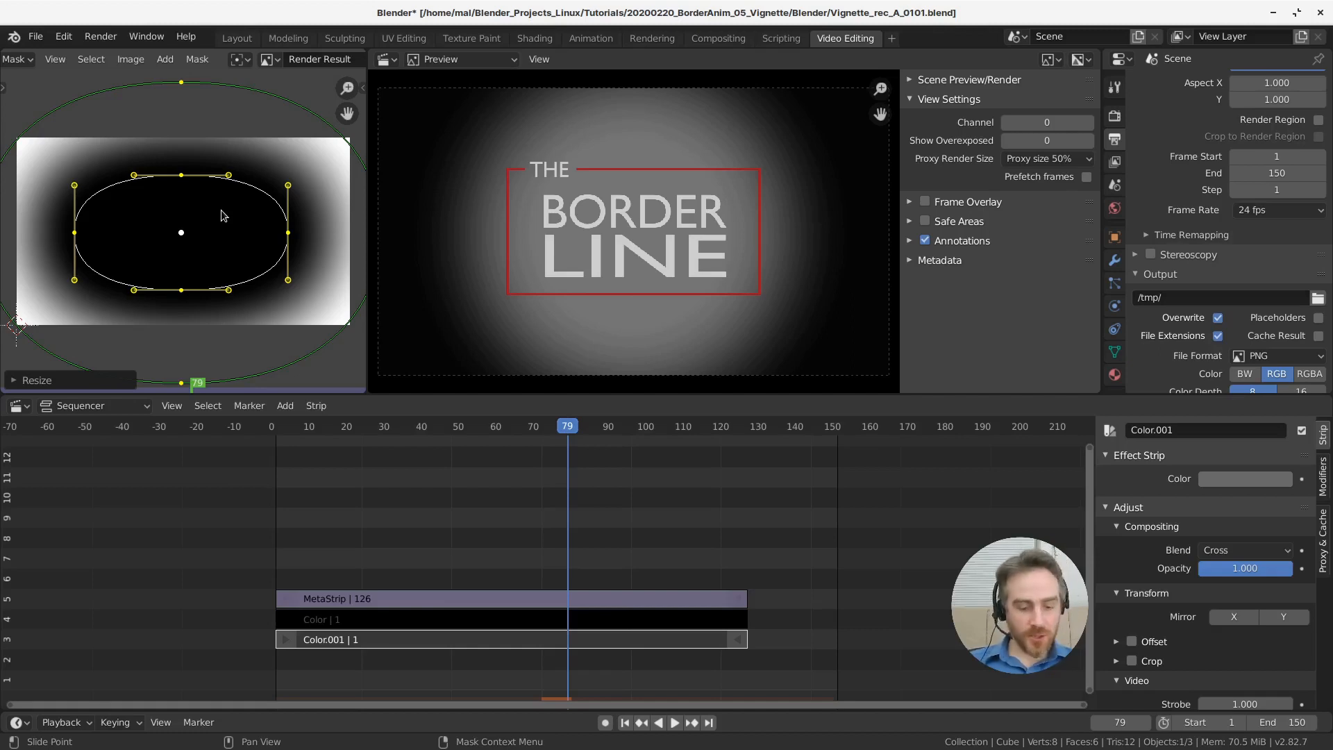
Stretch the oval mask vertically, scaling it by about 1.30 along Y, and refresh the preview
{"action": "key", "text": "s"}
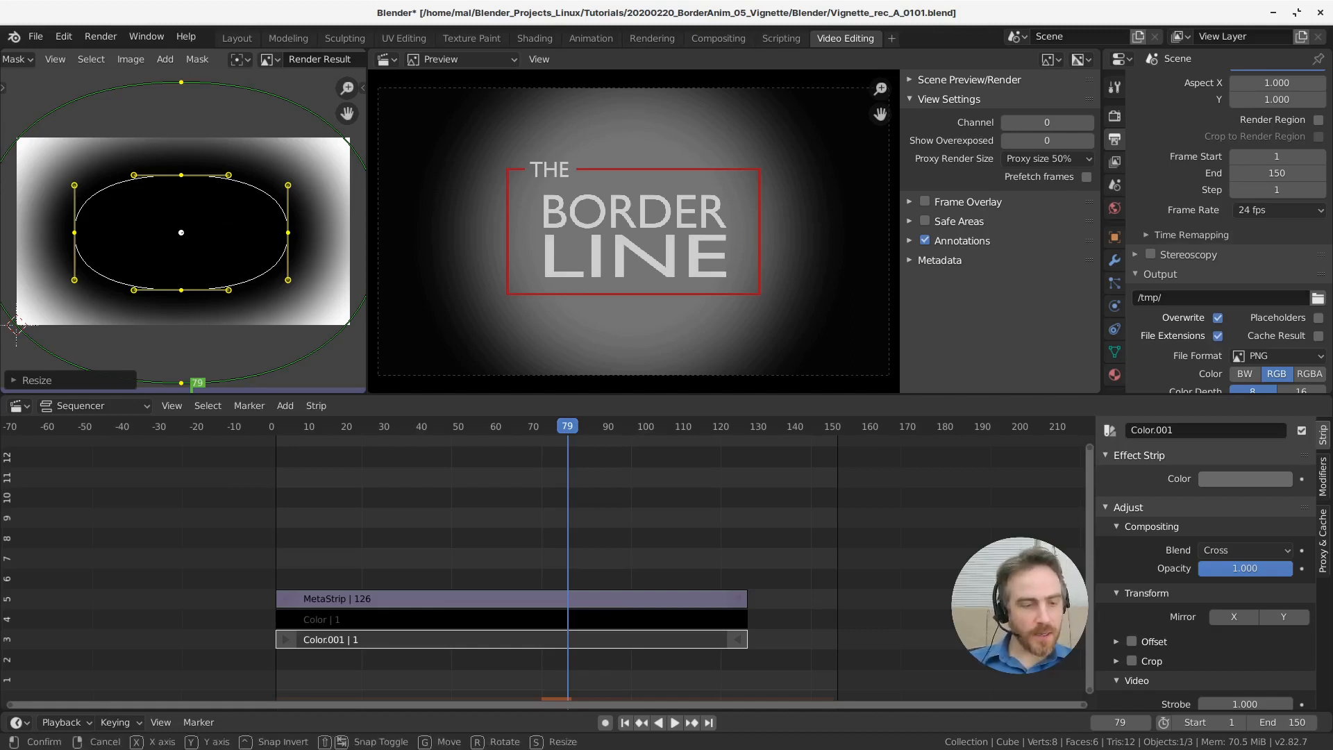
{"action": "key", "text": "y"}
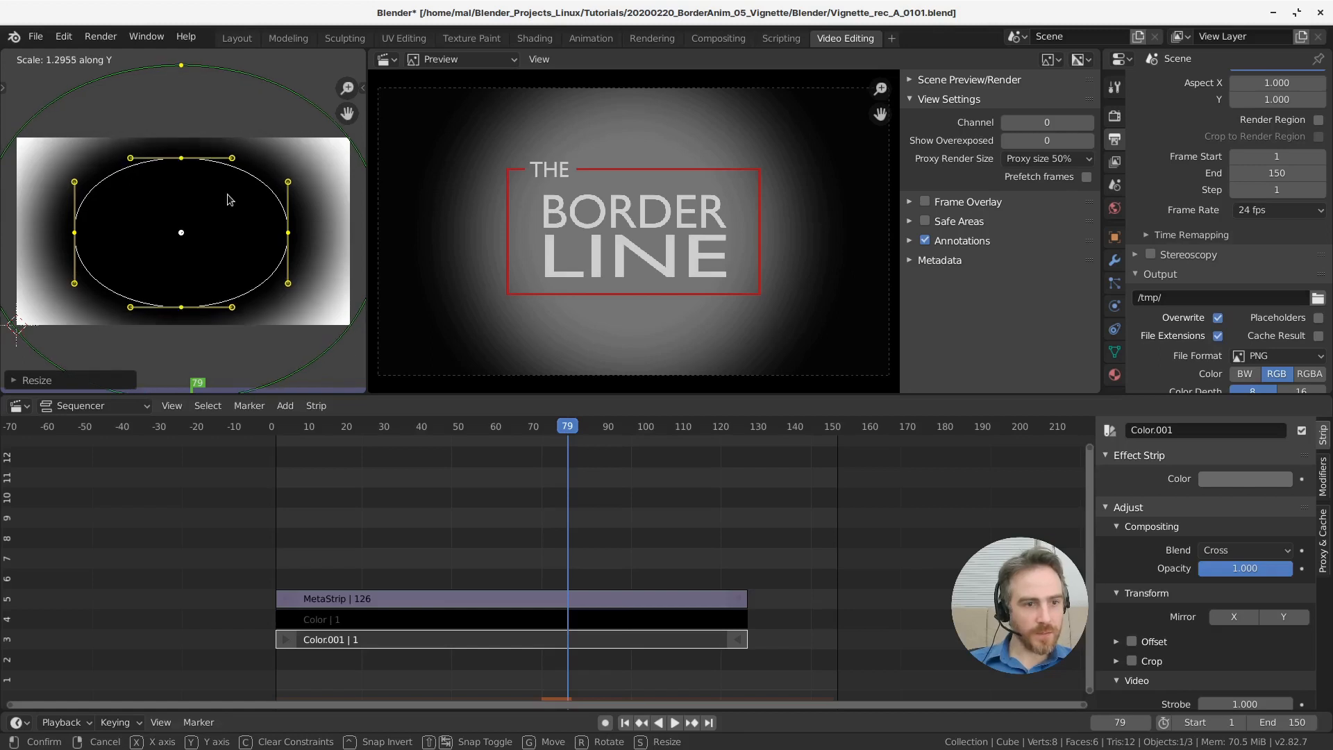
{"action": "left_click", "coordinate": [252, 222]}
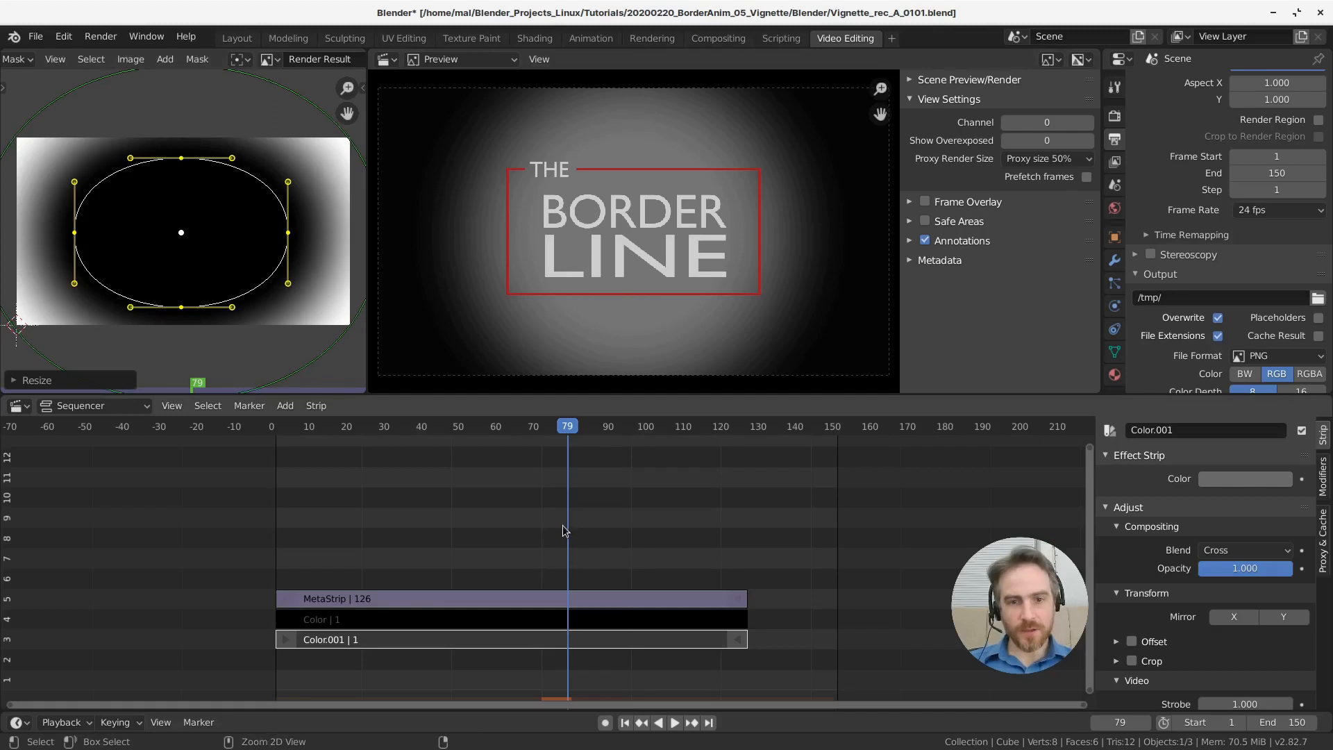
{"action": "key", "text": "ctrl+r"}
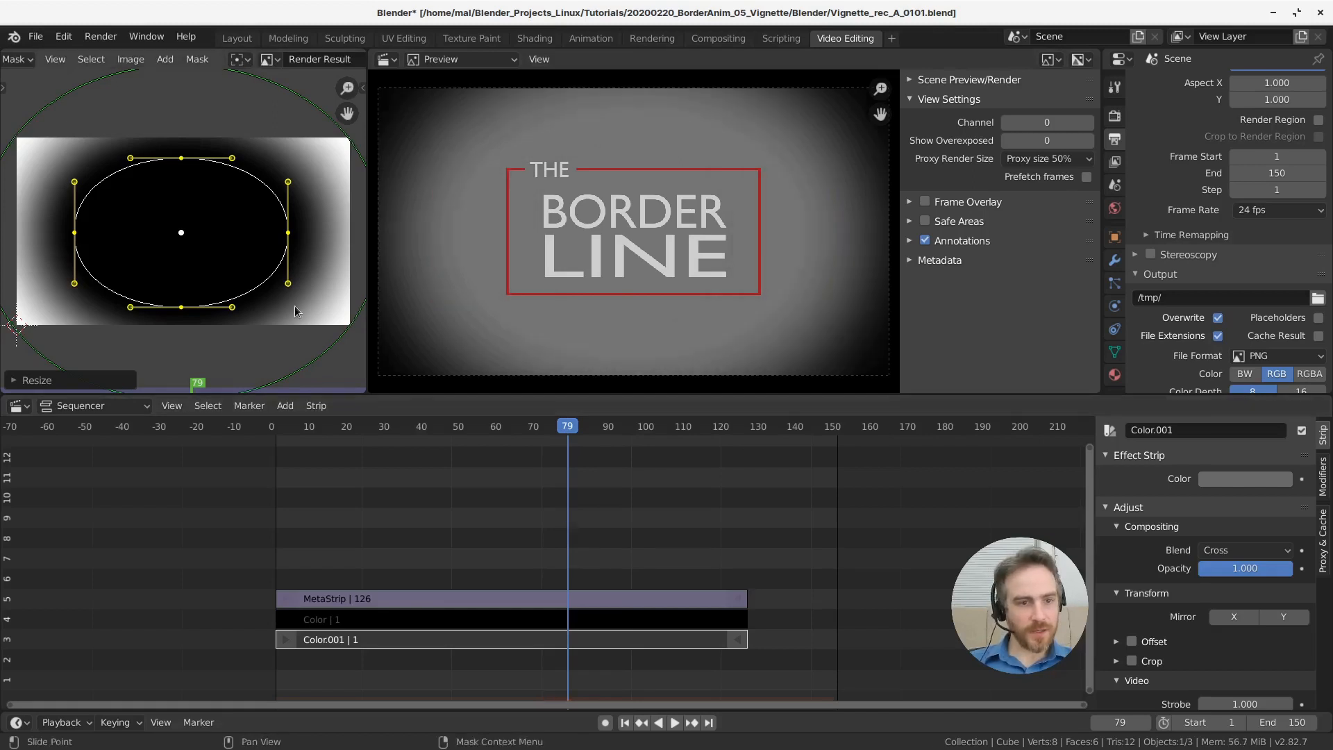
Scale the oval mask down to about 0.7 of its size and expand its feather by about 2.01
{"action": "key", "text": "s"}
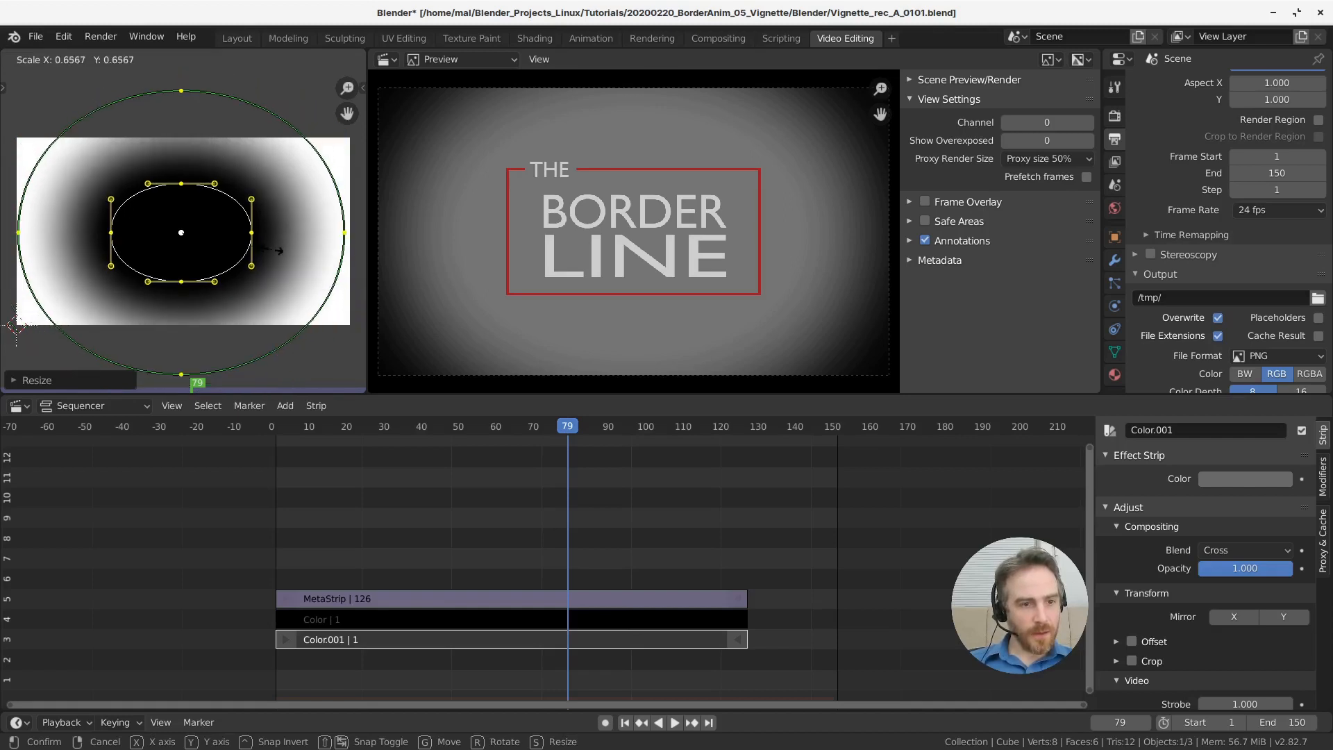
{"action": "left_click", "coordinate": [284, 233]}
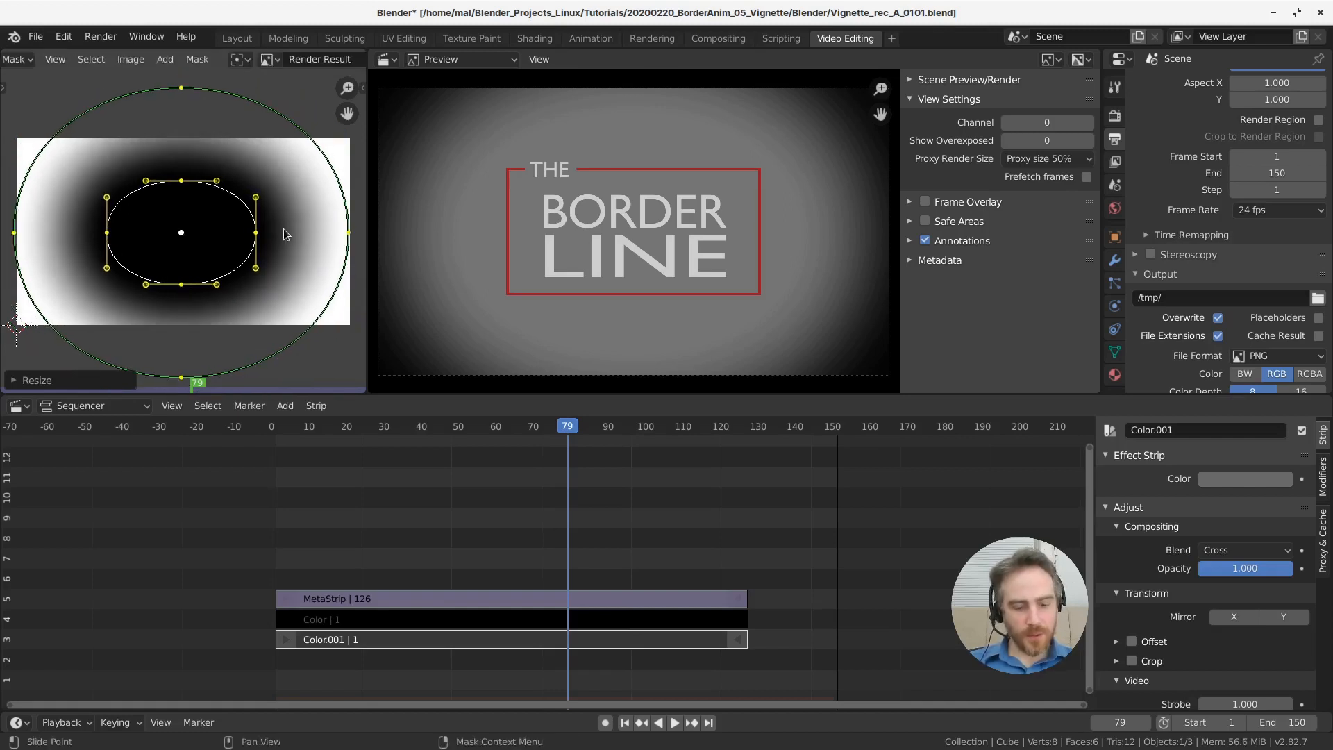
{"action": "key", "text": "s"}
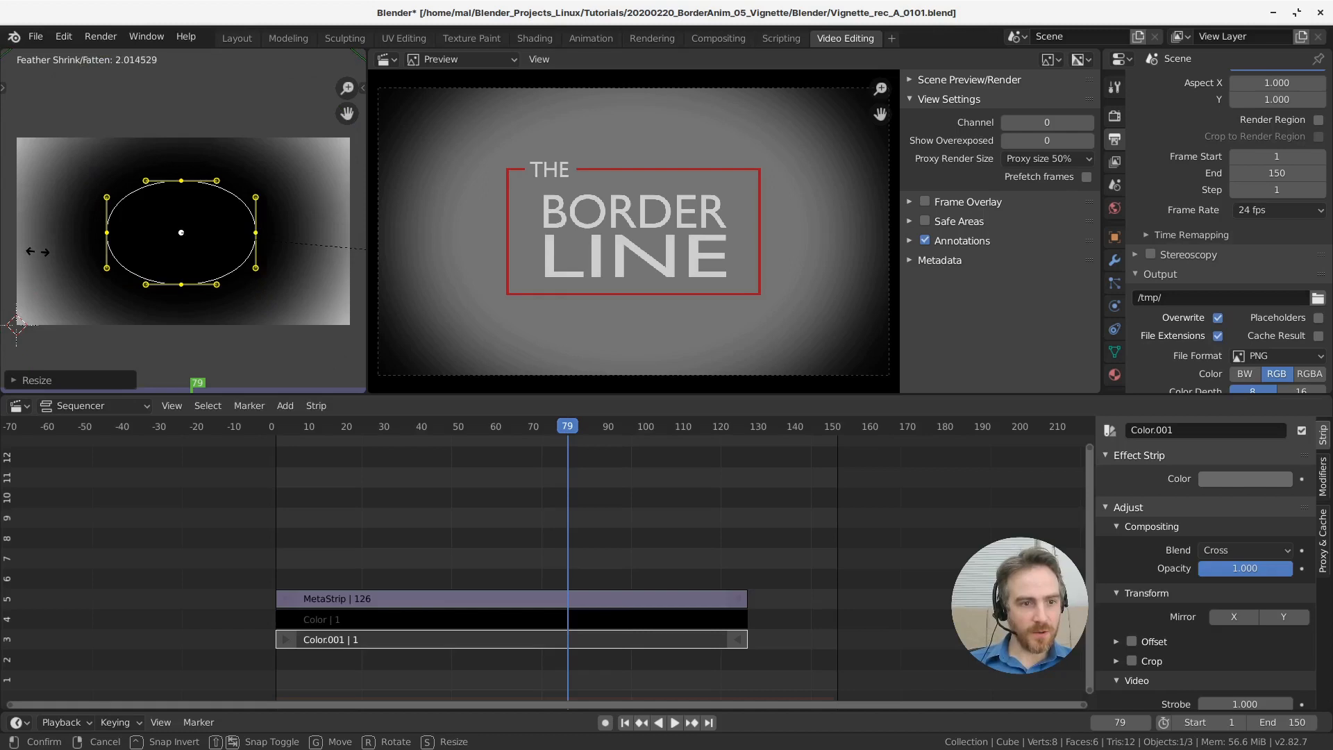
{"action": "left_click", "coordinate": [41, 252]}
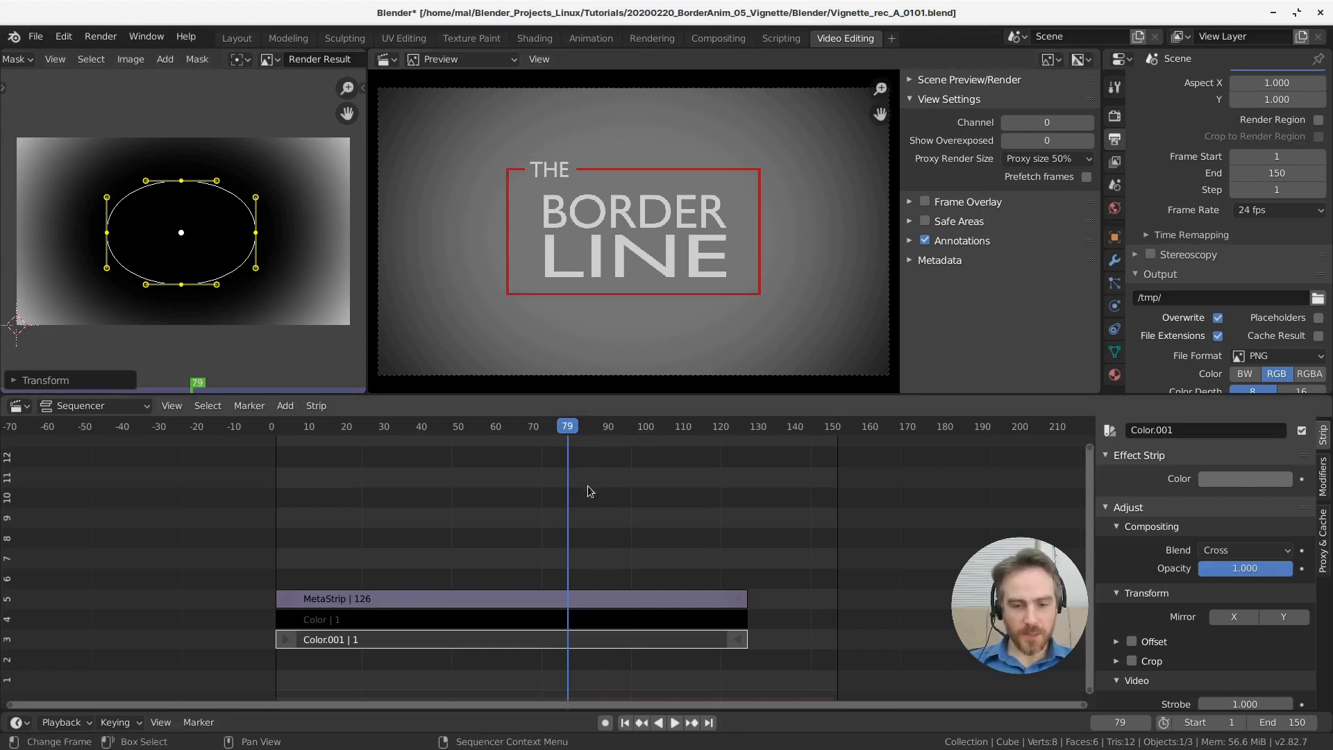
Play the animation from frame 1 to check the softer vignette behind the title
{"action": "key", "text": "space"}
{"action": "key", "text": "shift+Left"}
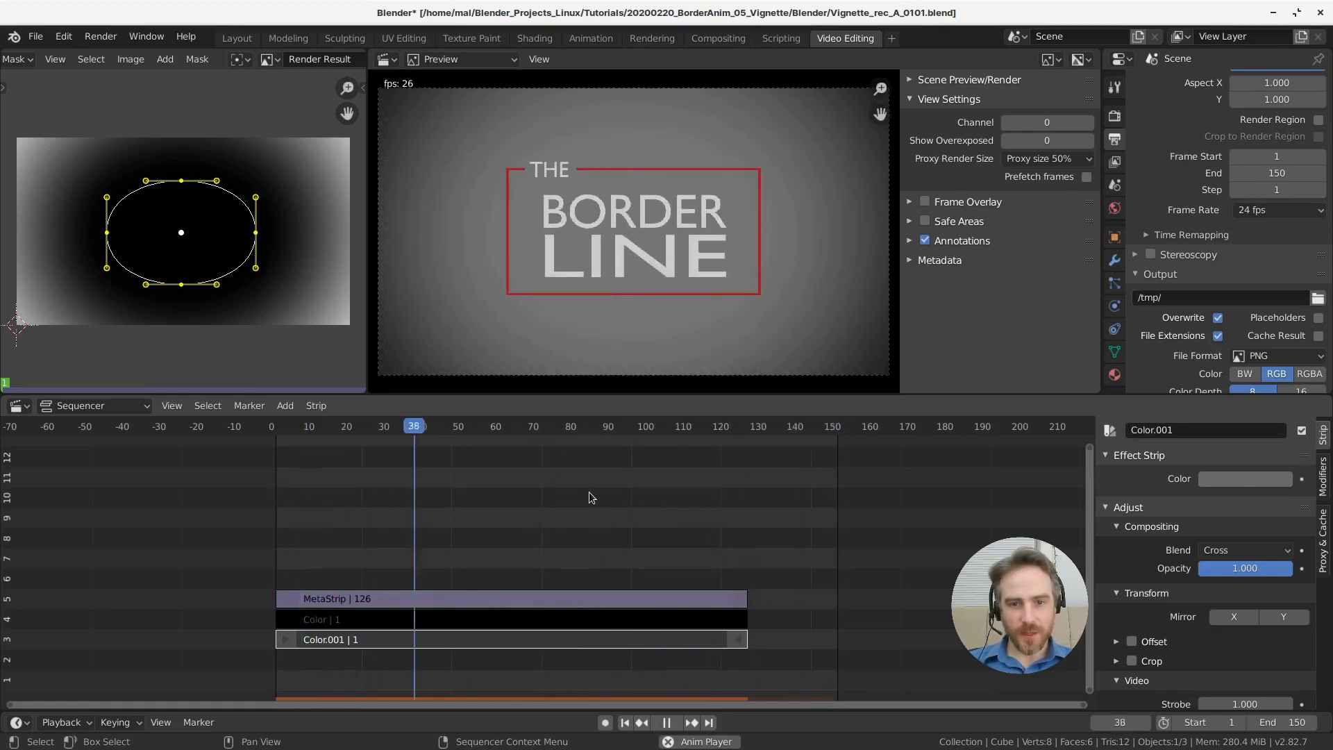
{"action": "key", "text": "space"}
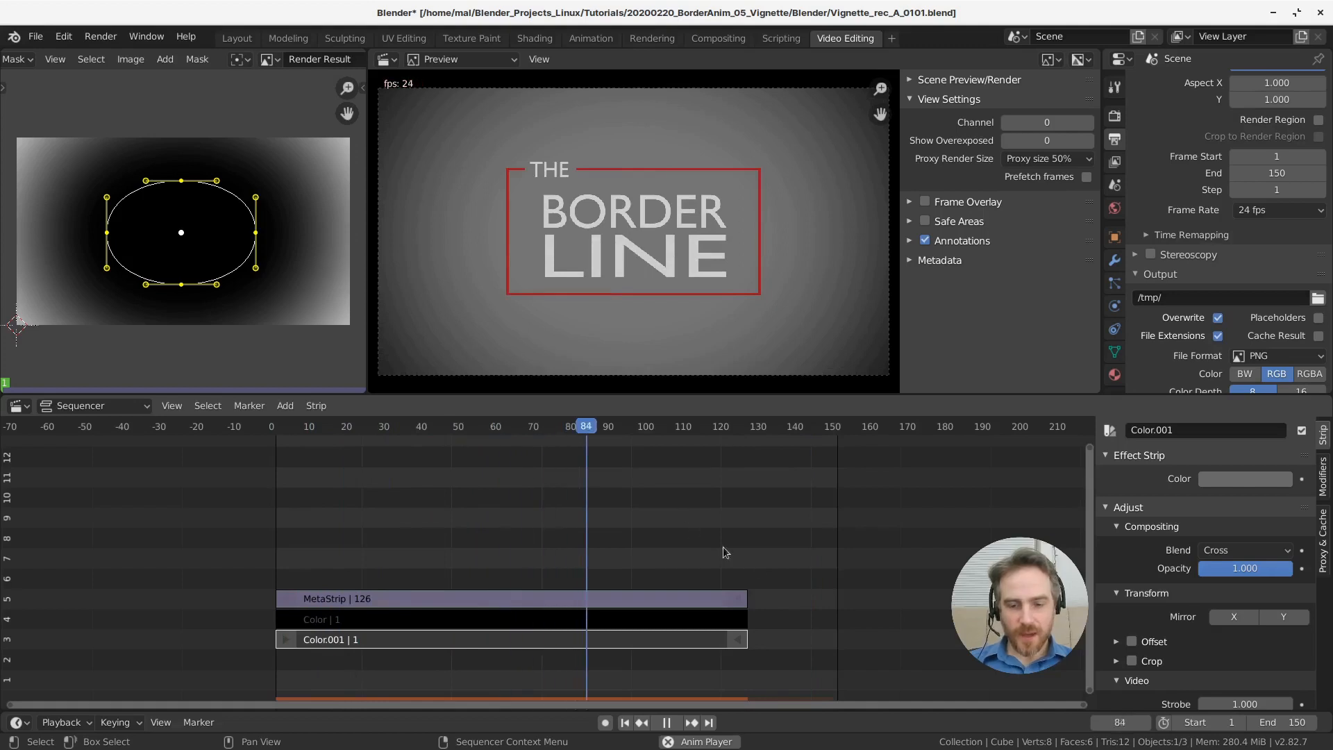
Extend the ends of the MetaStrip, Color and Color.001 strips together by 14 frames to frame 140
{"action": "left_click", "coordinate": [745, 646]}
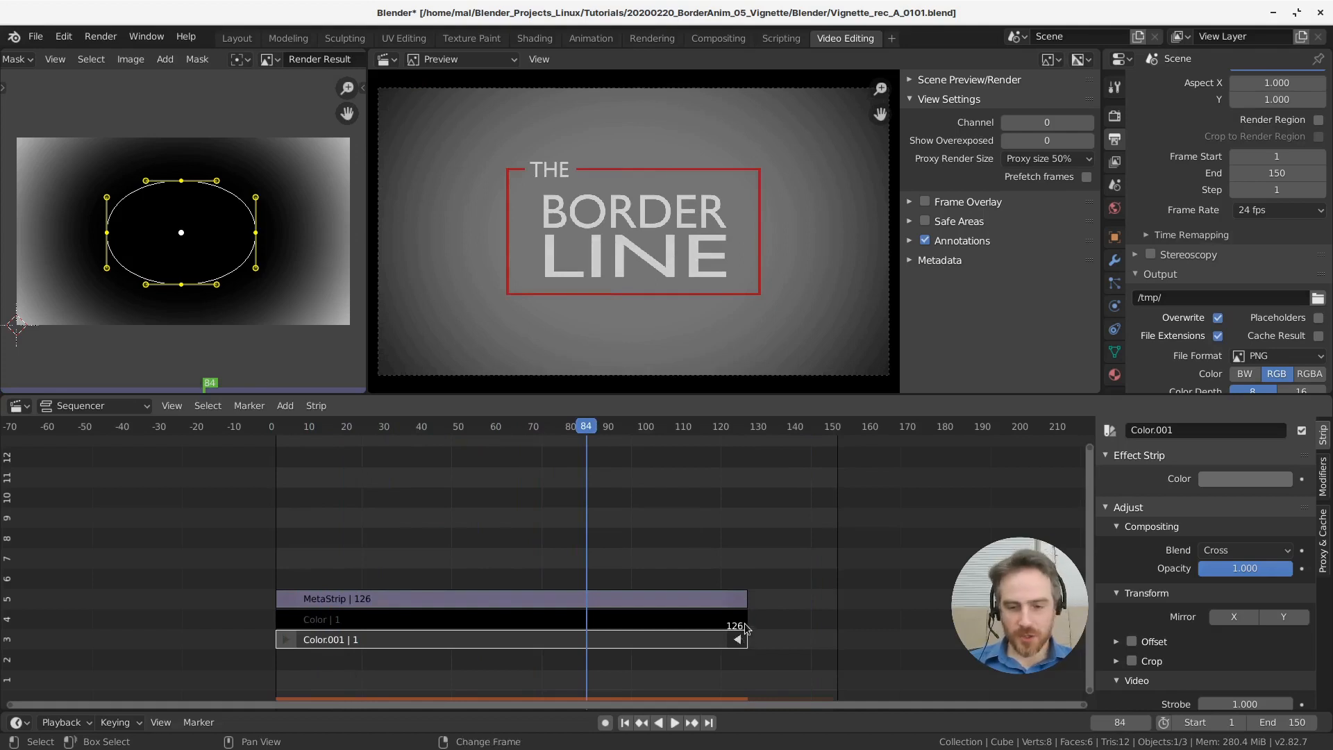
{"action": "left_click", "coordinate": [745, 620], "text": "shift"}
{"action": "left_click", "coordinate": [744, 601], "text": "shift"}
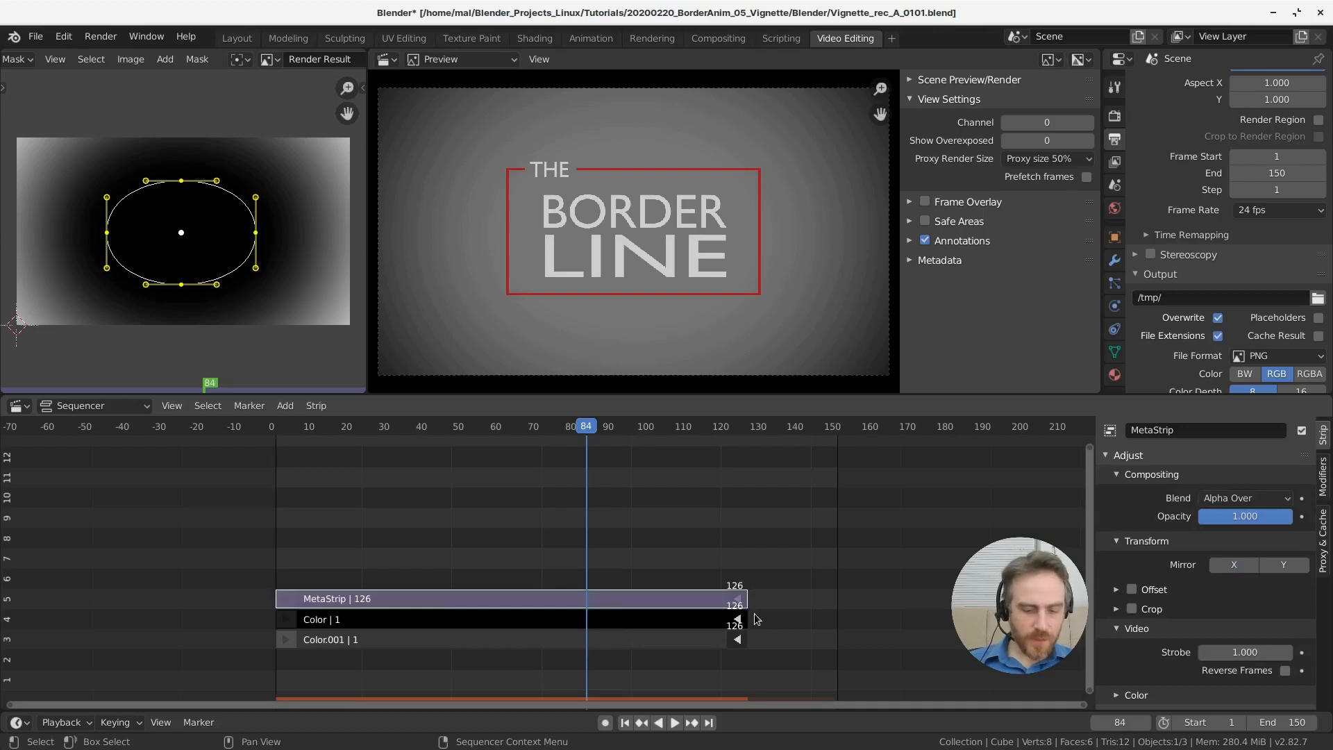
{"action": "key", "text": "g"}
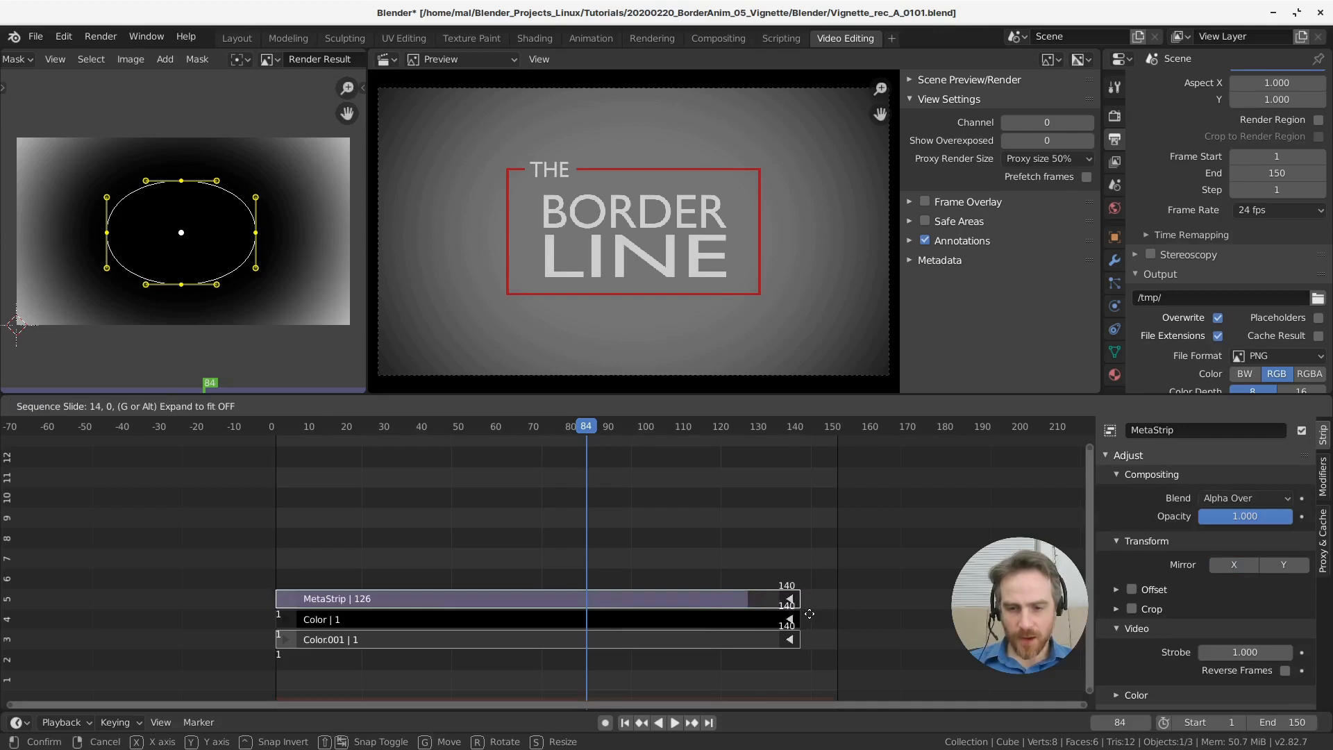
{"action": "left_click", "coordinate": [810, 617]}
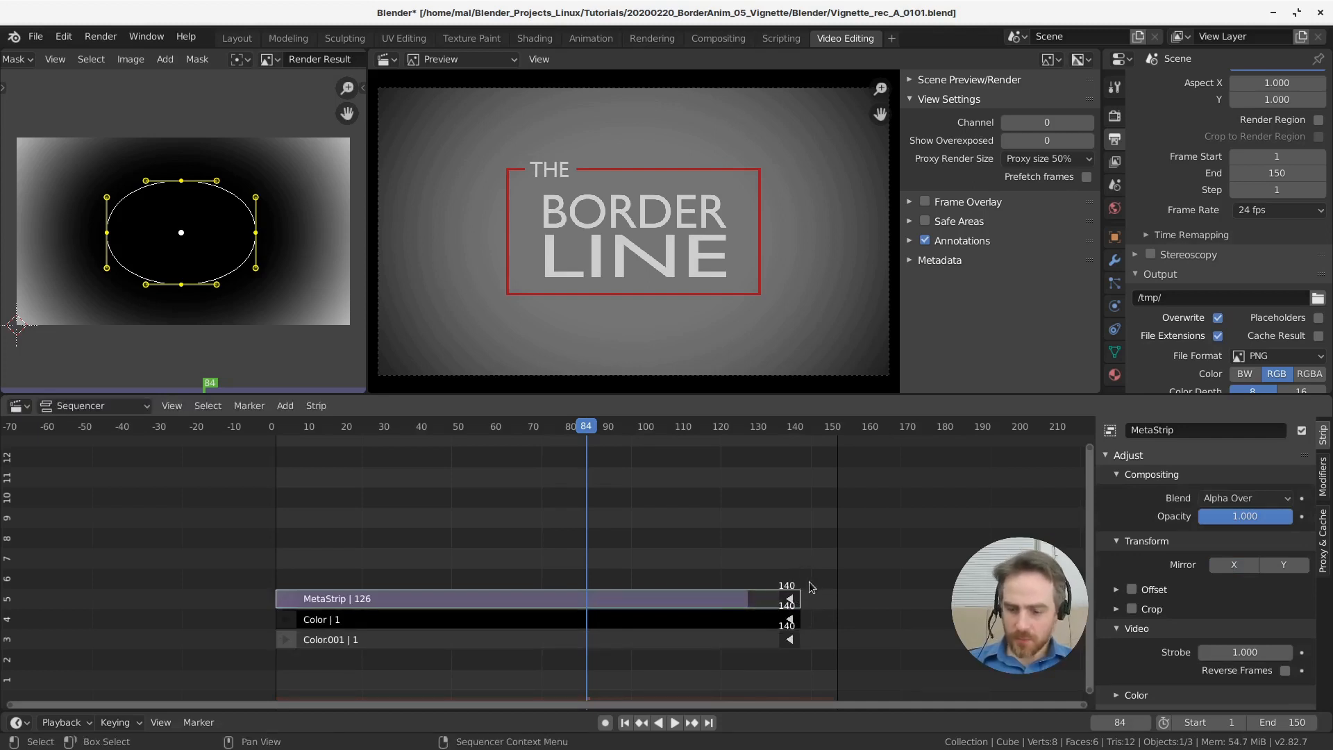
Go to the strips' last frame and set the scene's end frame to 140
{"action": "key", "text": "Page_Up"}
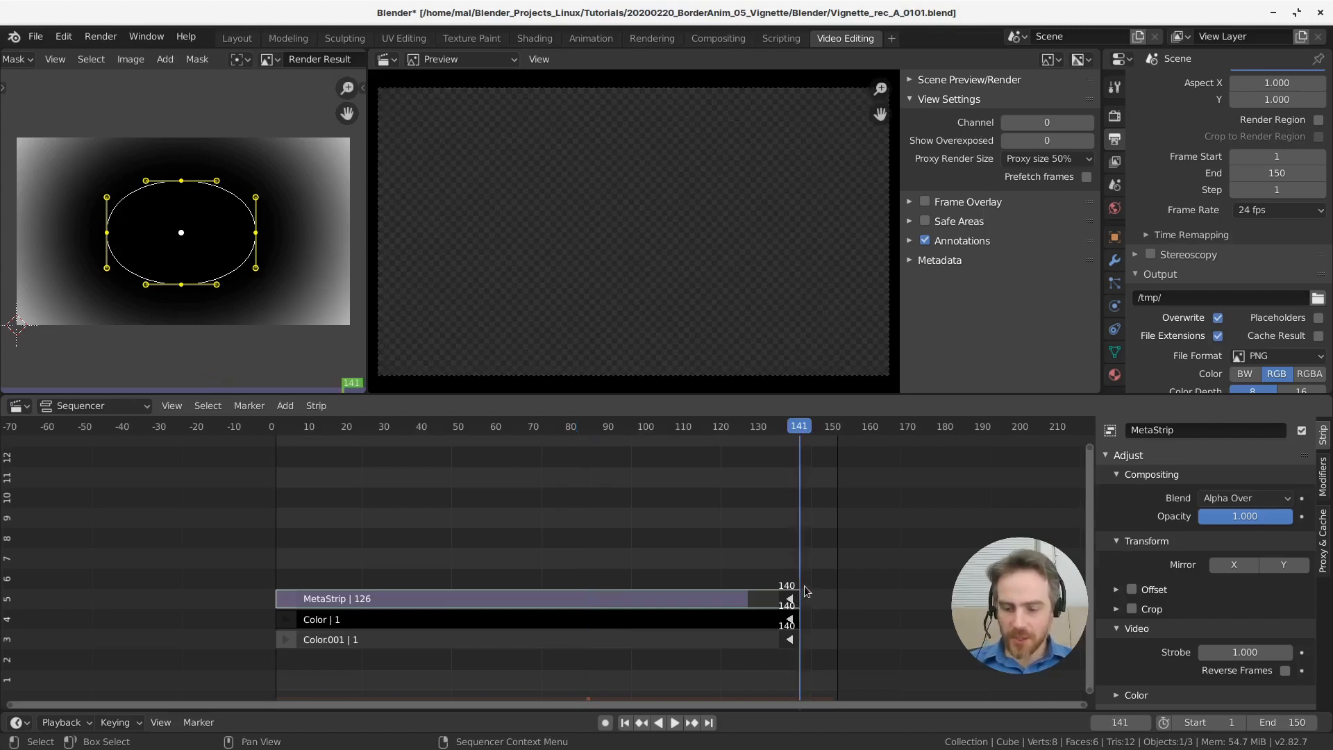
{"action": "key", "text": "shift+Left"}
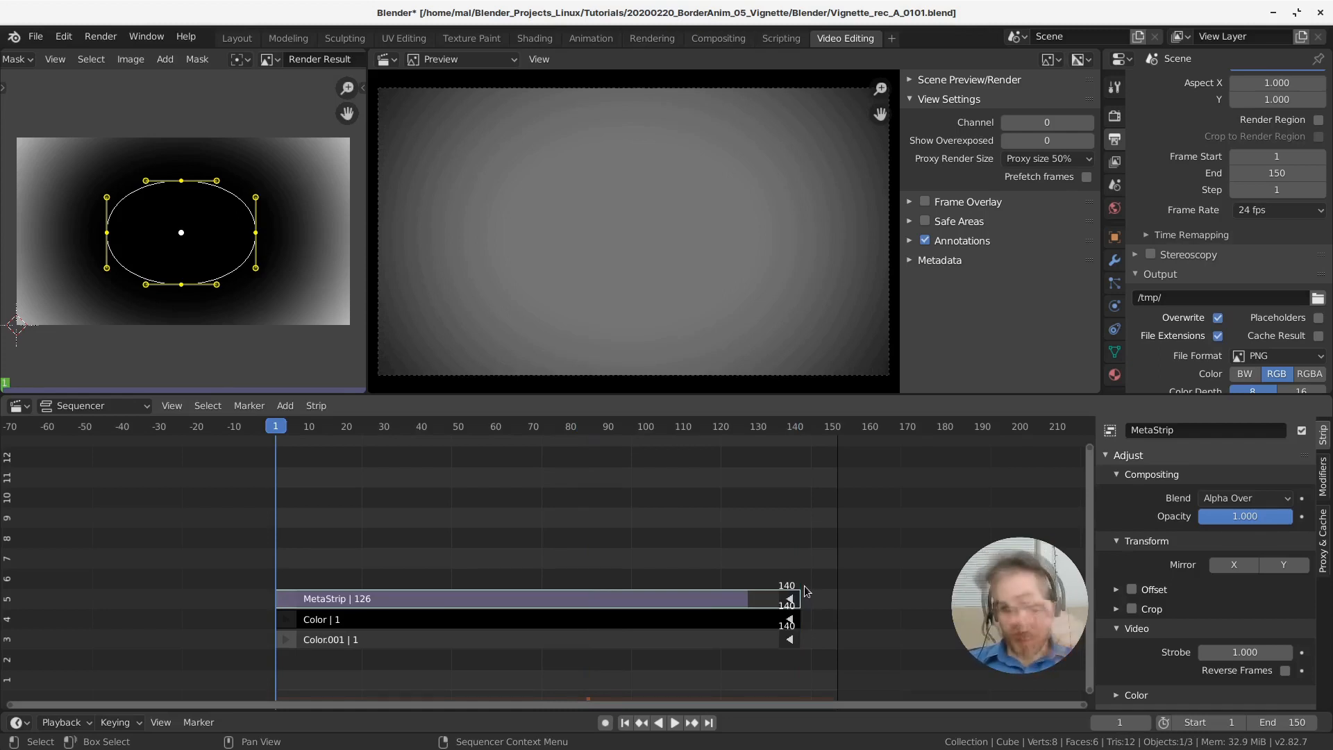
{"action": "key", "text": "Page_Up"}
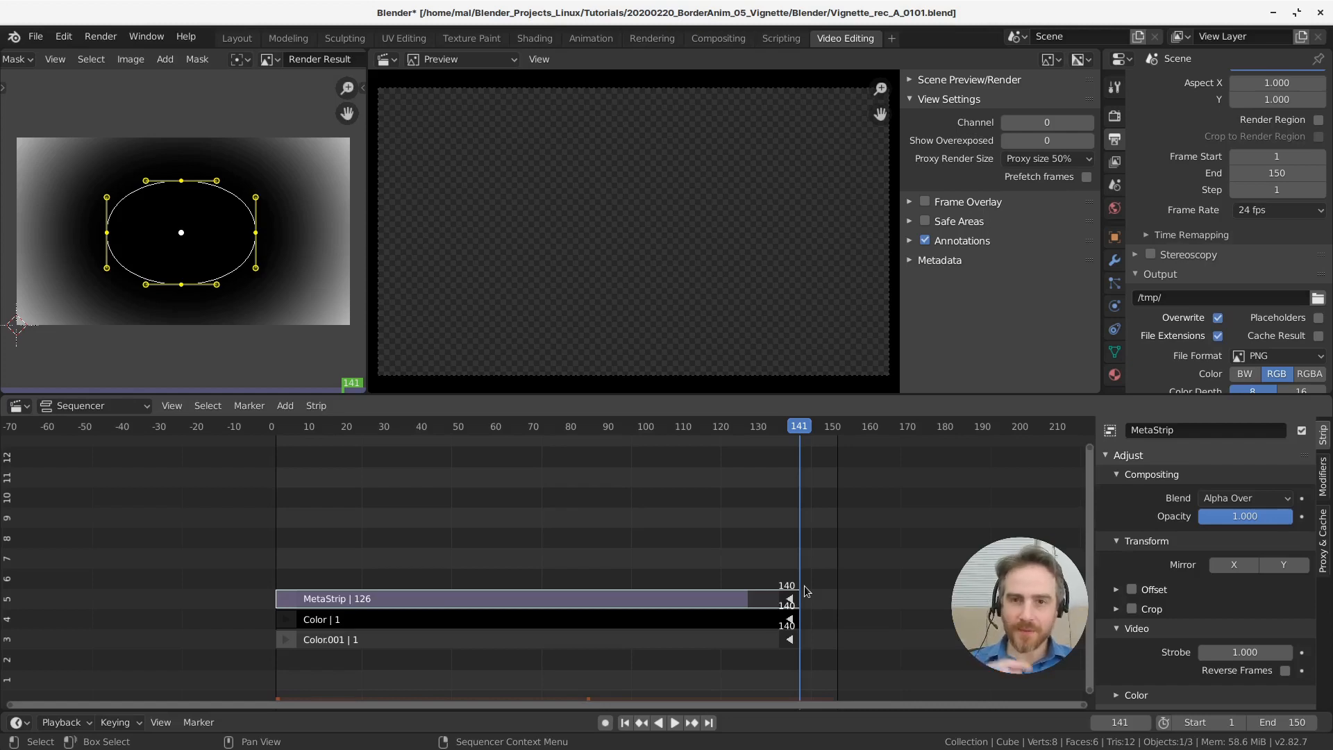
{"action": "key", "text": "Left"}
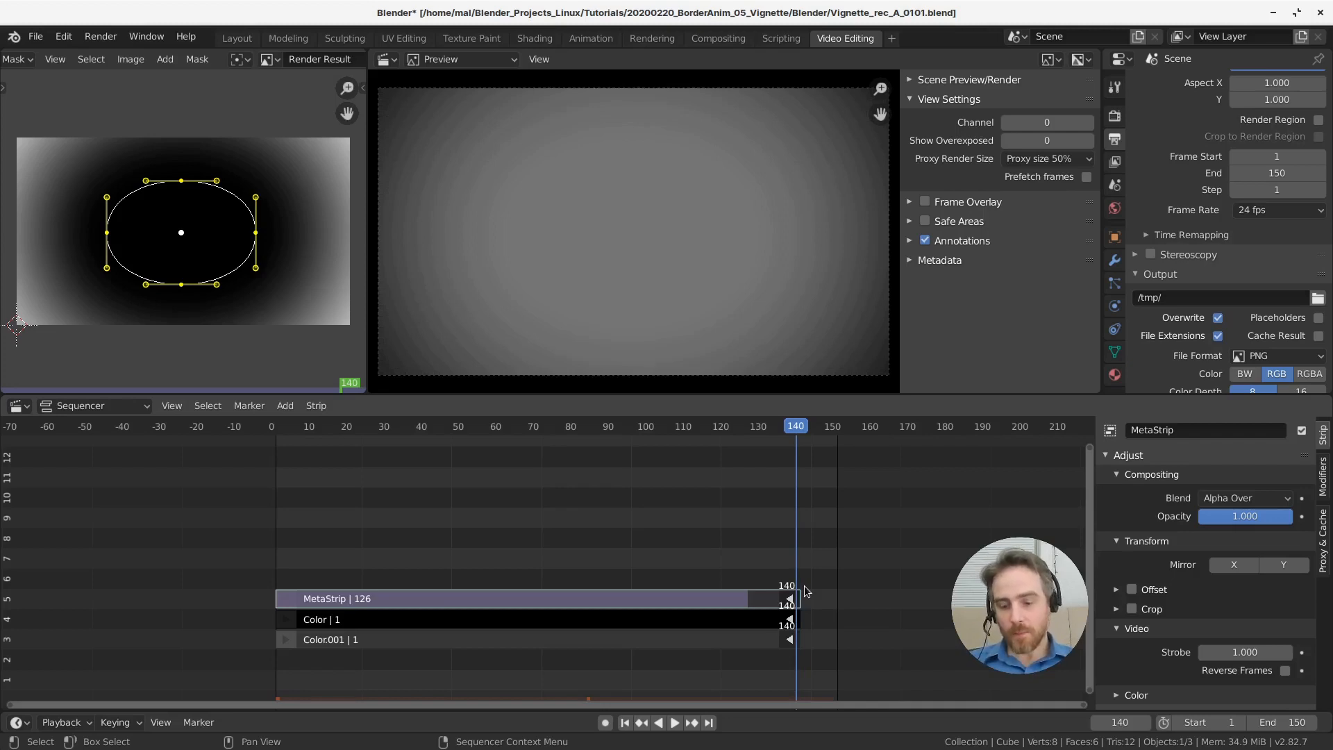
{"action": "key", "text": "Right"}
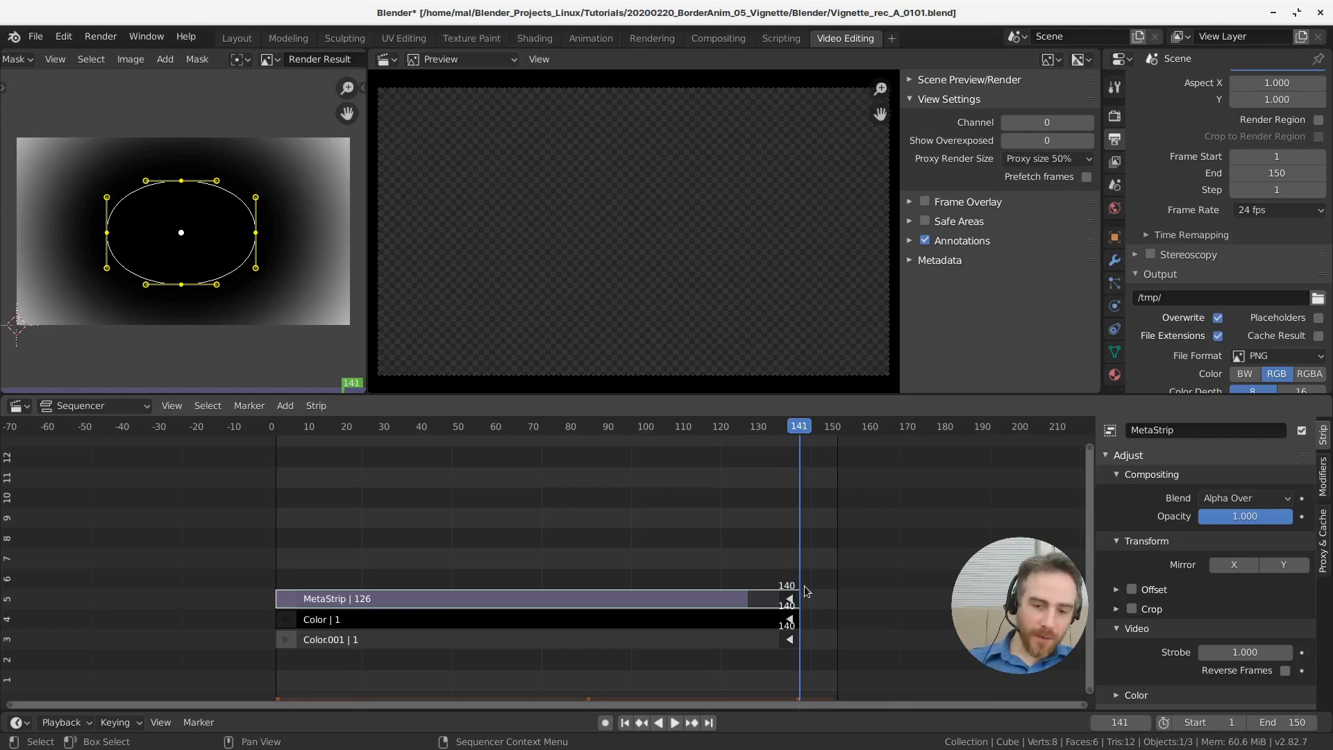
{"action": "key", "text": "Left"}
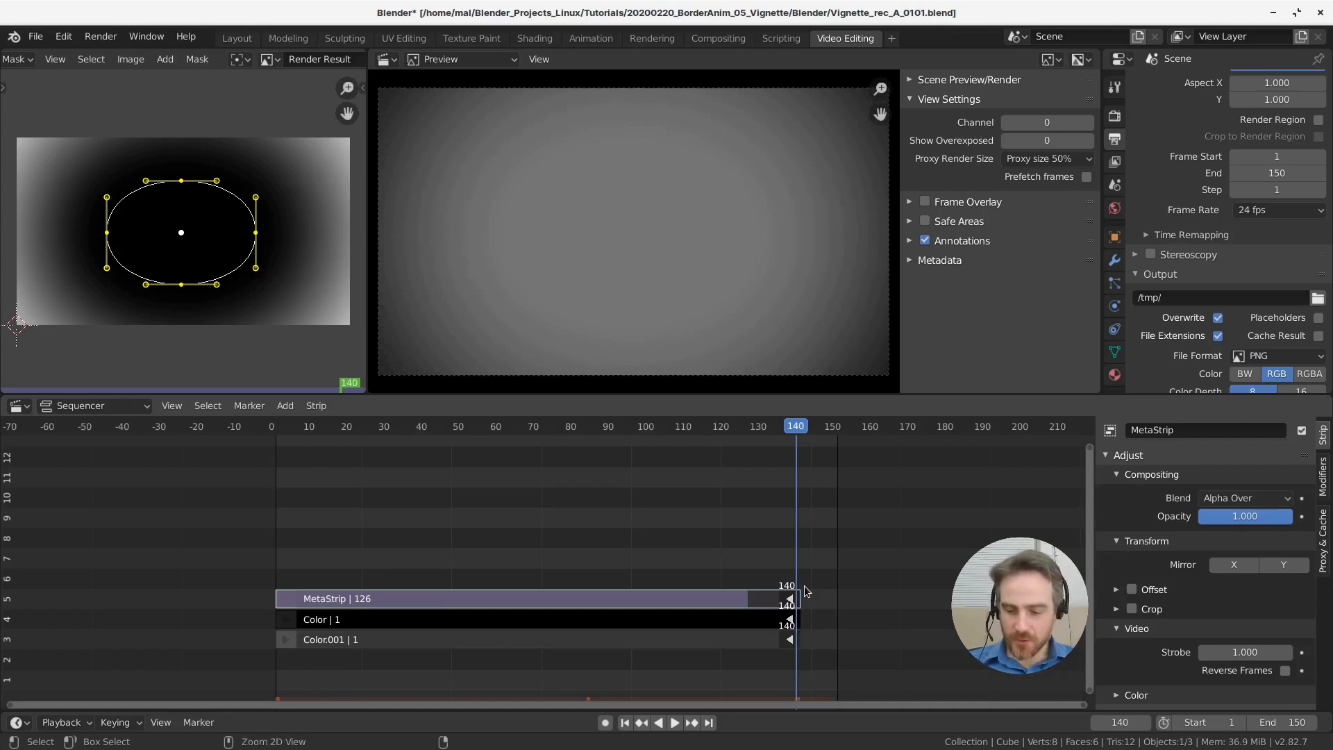
{"action": "key", "text": "ctrl+End"}
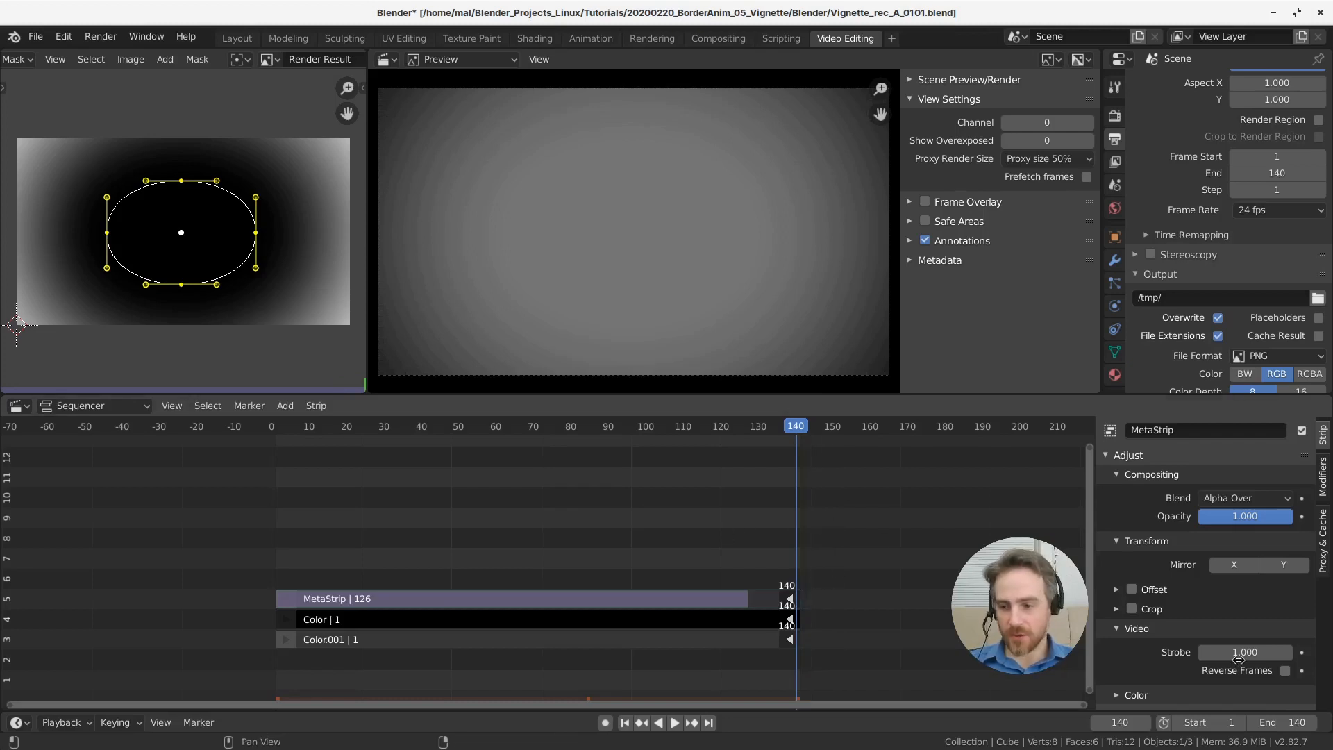
{"action": "left_click", "coordinate": [1283, 724]}
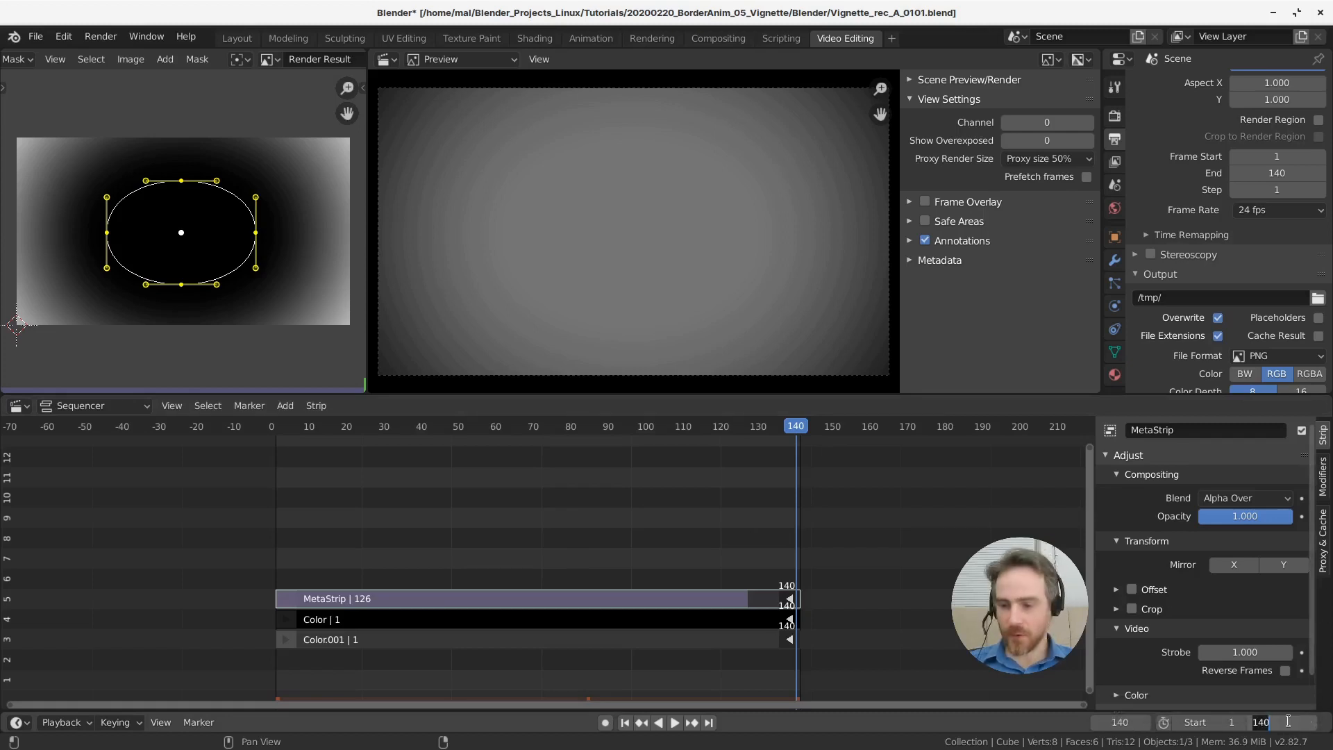
{"action": "key", "text": "Escape"}
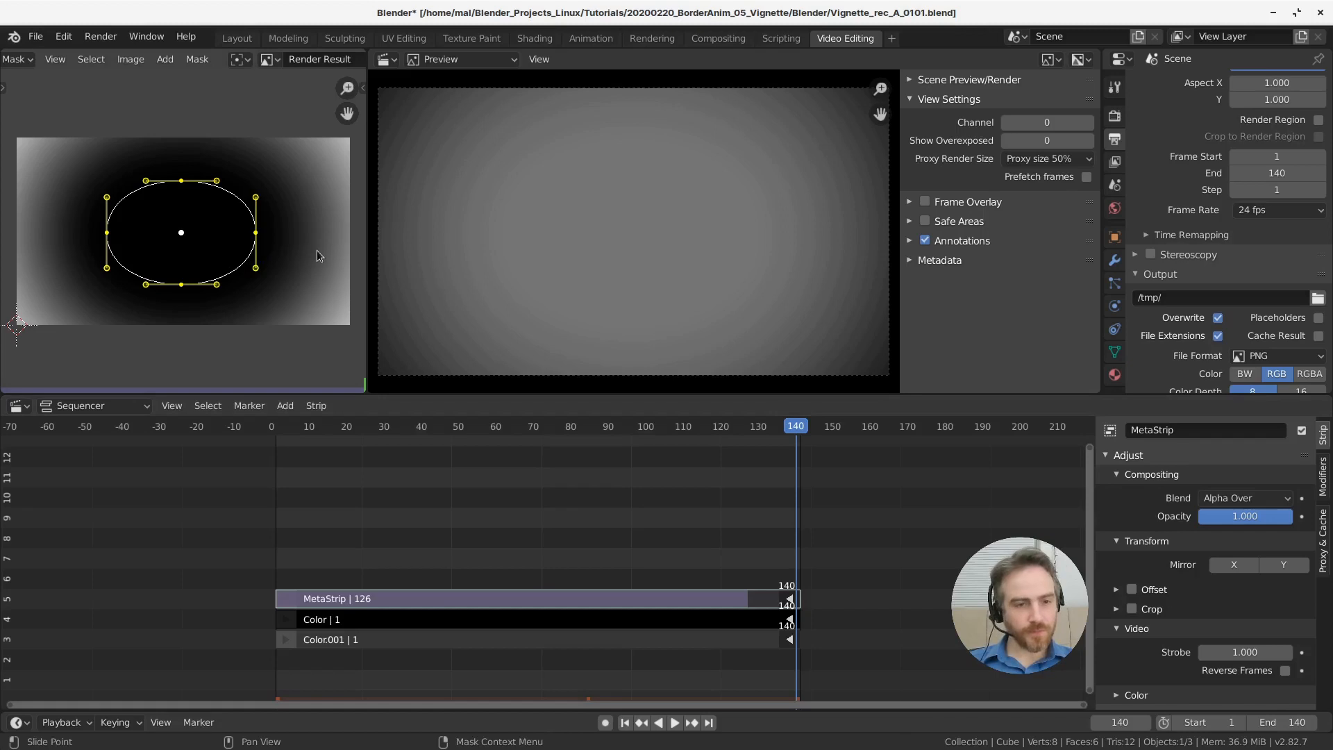
Scale the oval mask down to about 0.87 of its size and play the animation from frame 1
{"action": "key", "text": "s"}
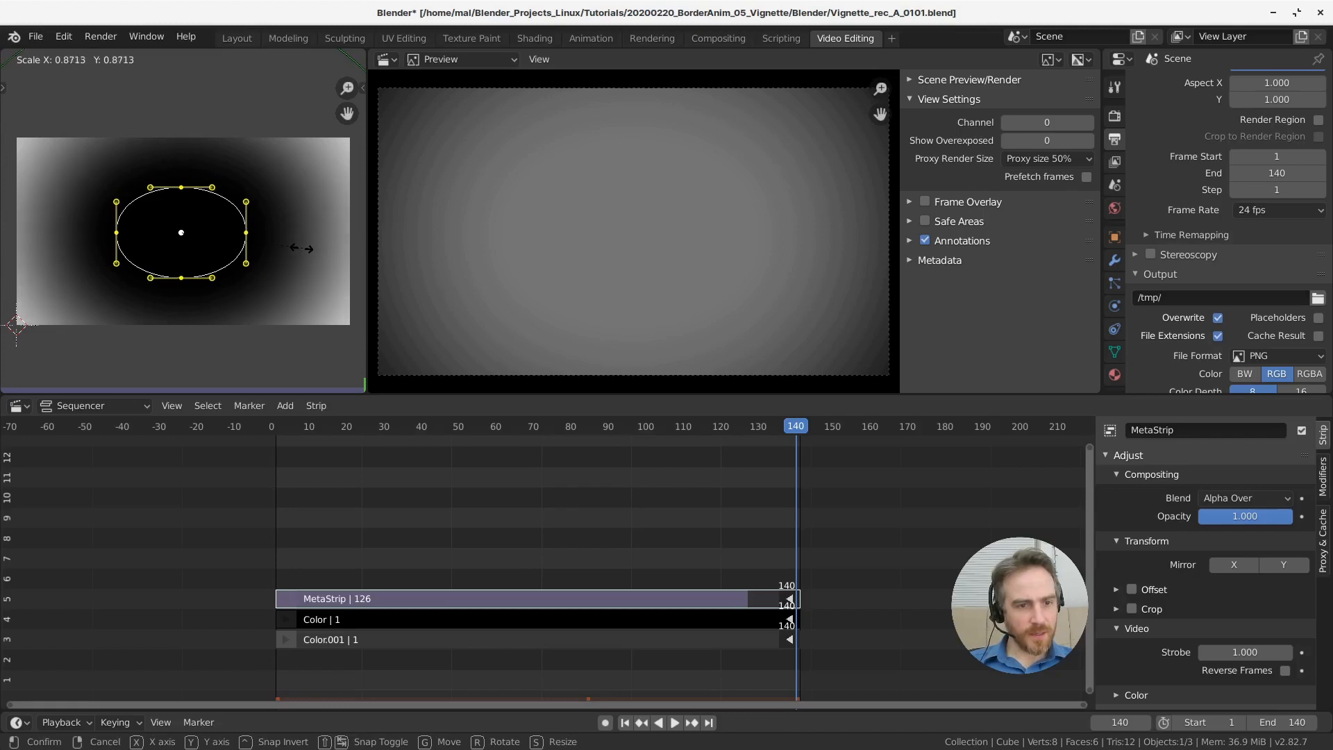
{"action": "left_click", "coordinate": [309, 250]}
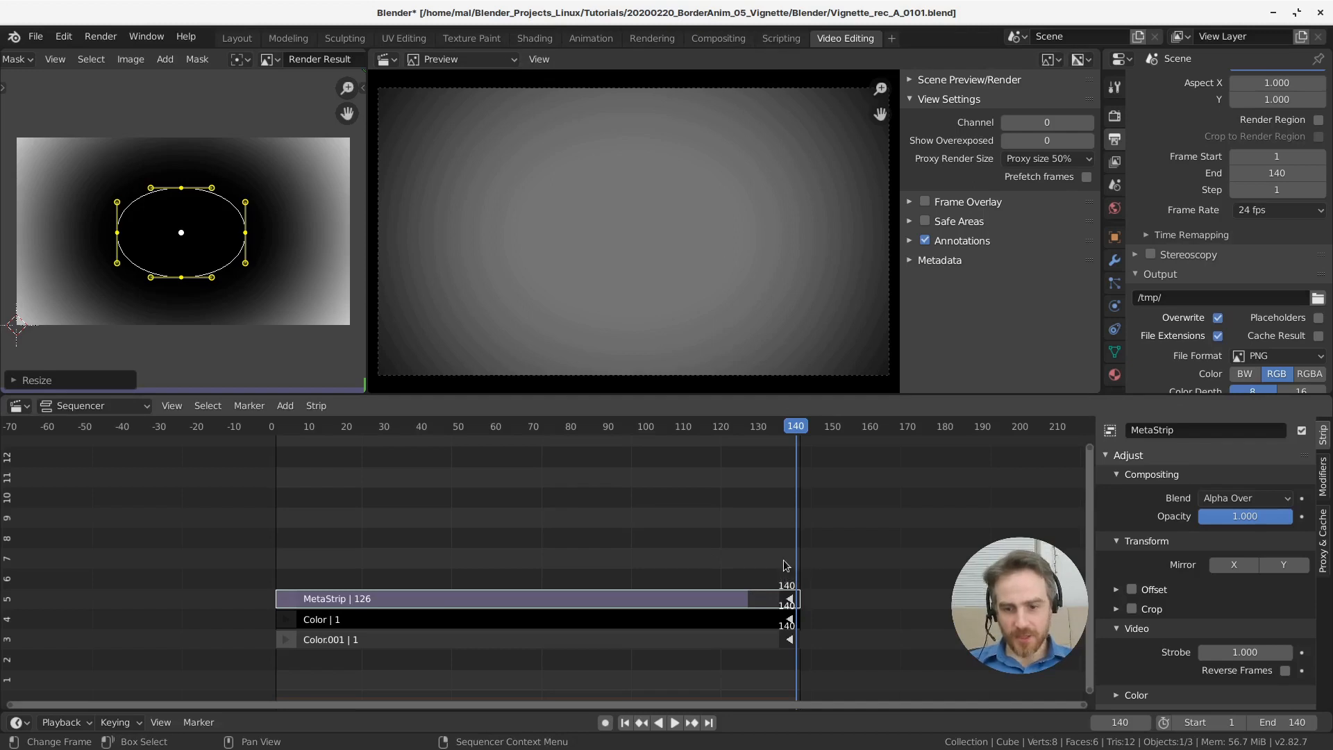
{"action": "key", "text": "shift+Left"}
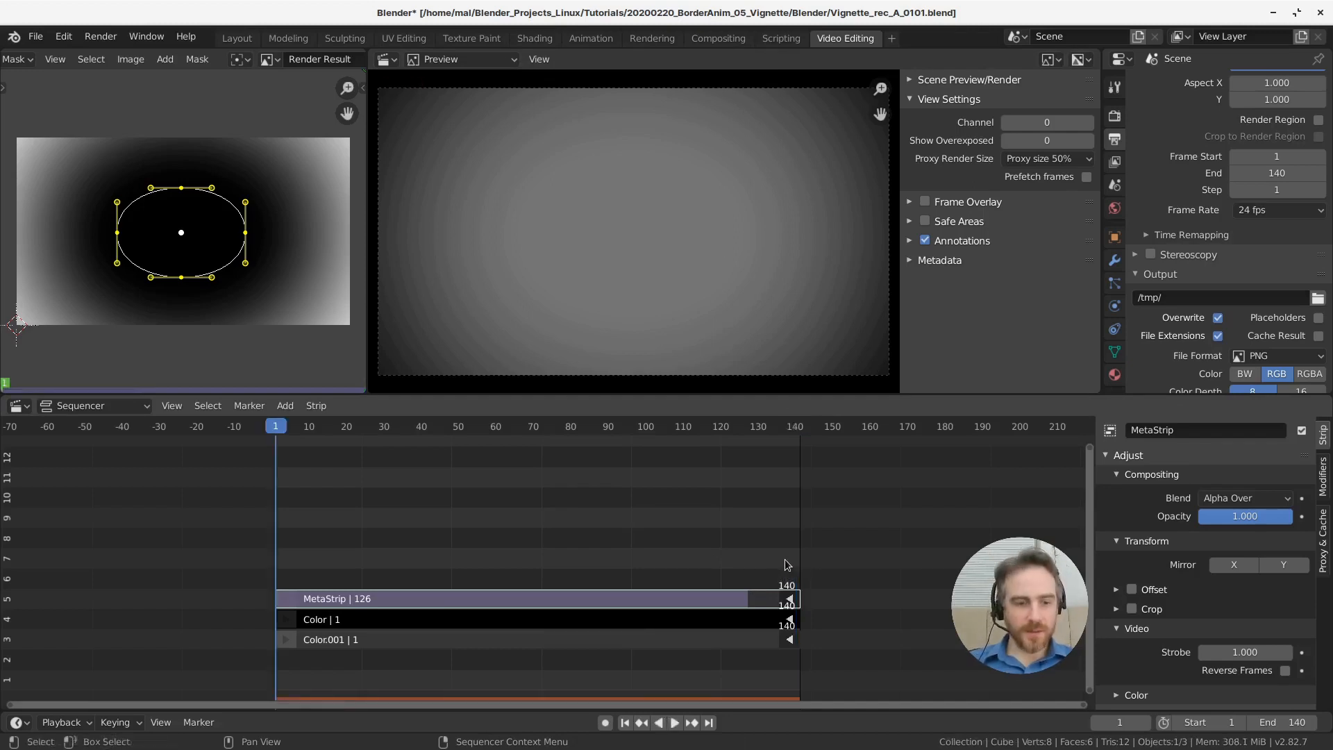
{"action": "key", "text": "space"}
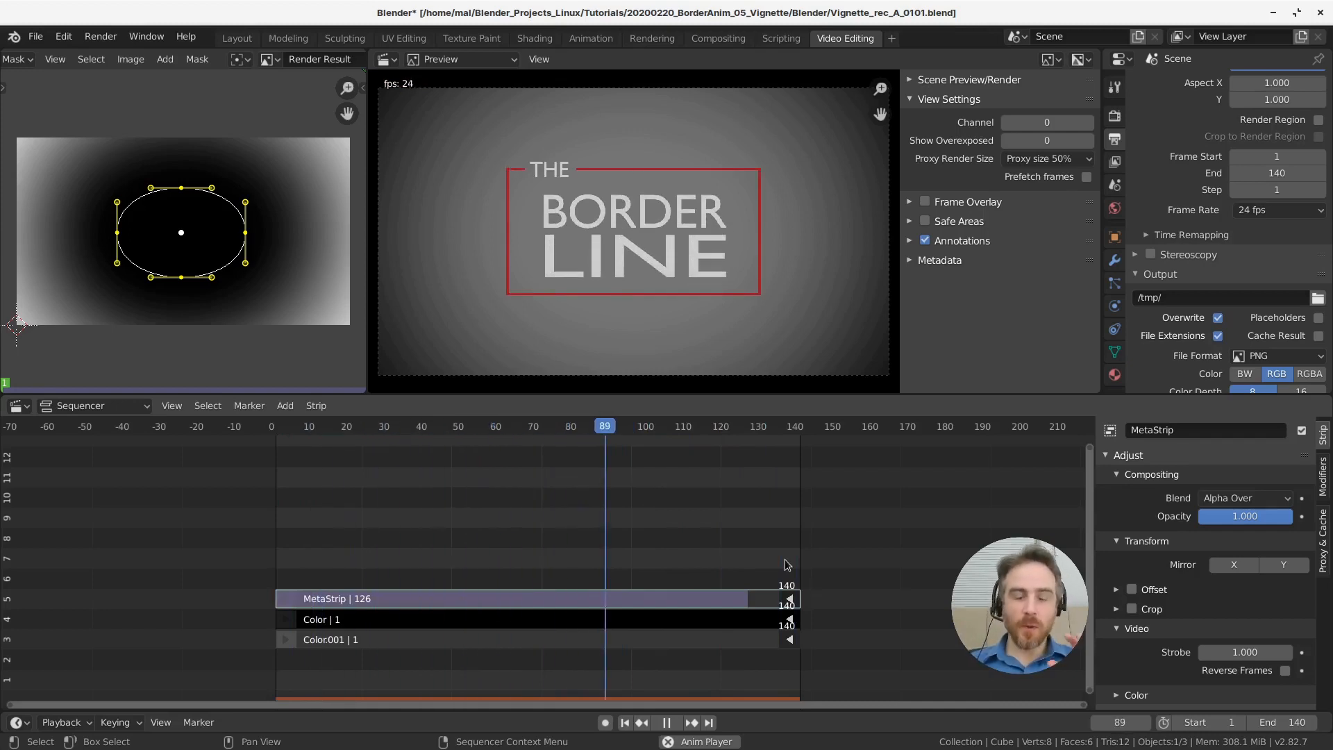
{"action": "key", "text": "space"}
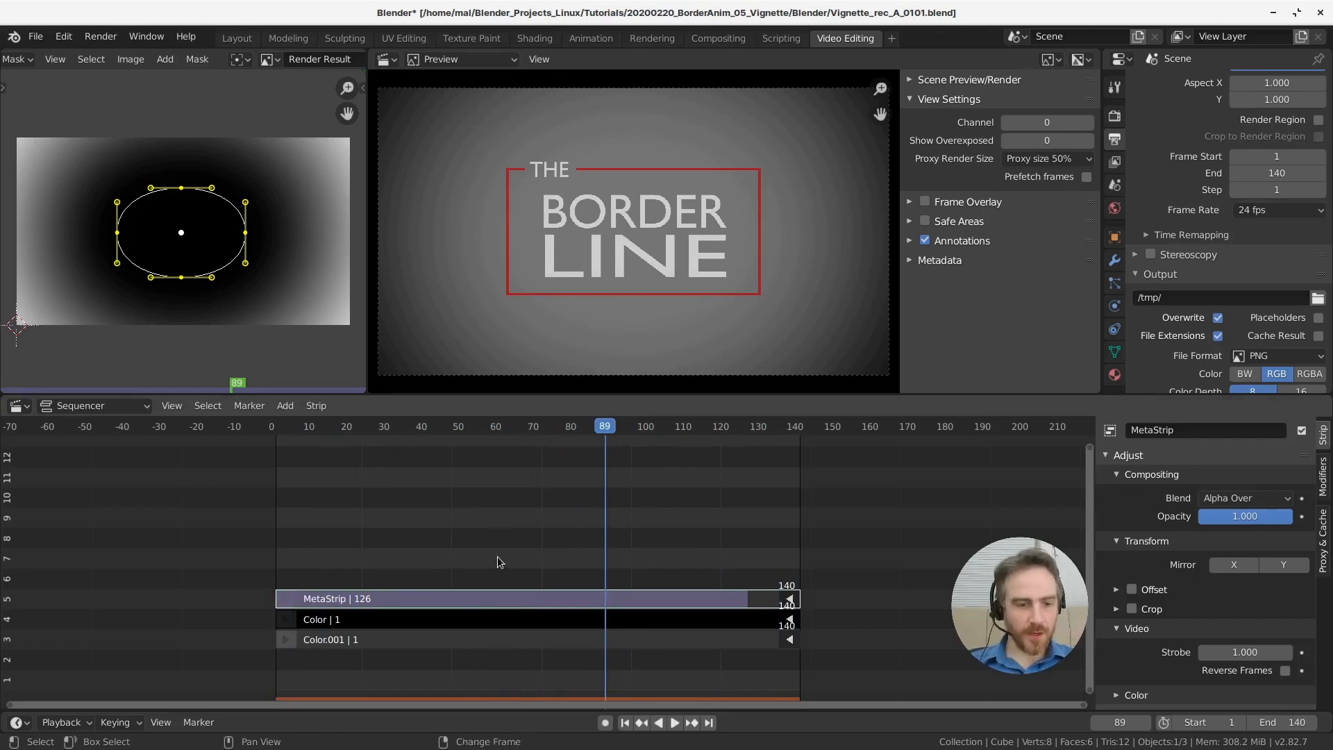
Add the movie EB_welcome_clip_0001-0130.mp4 from the Renders folder as a strip in channel 2, starting at frame 1
{"action": "key", "text": "shift+Left"}
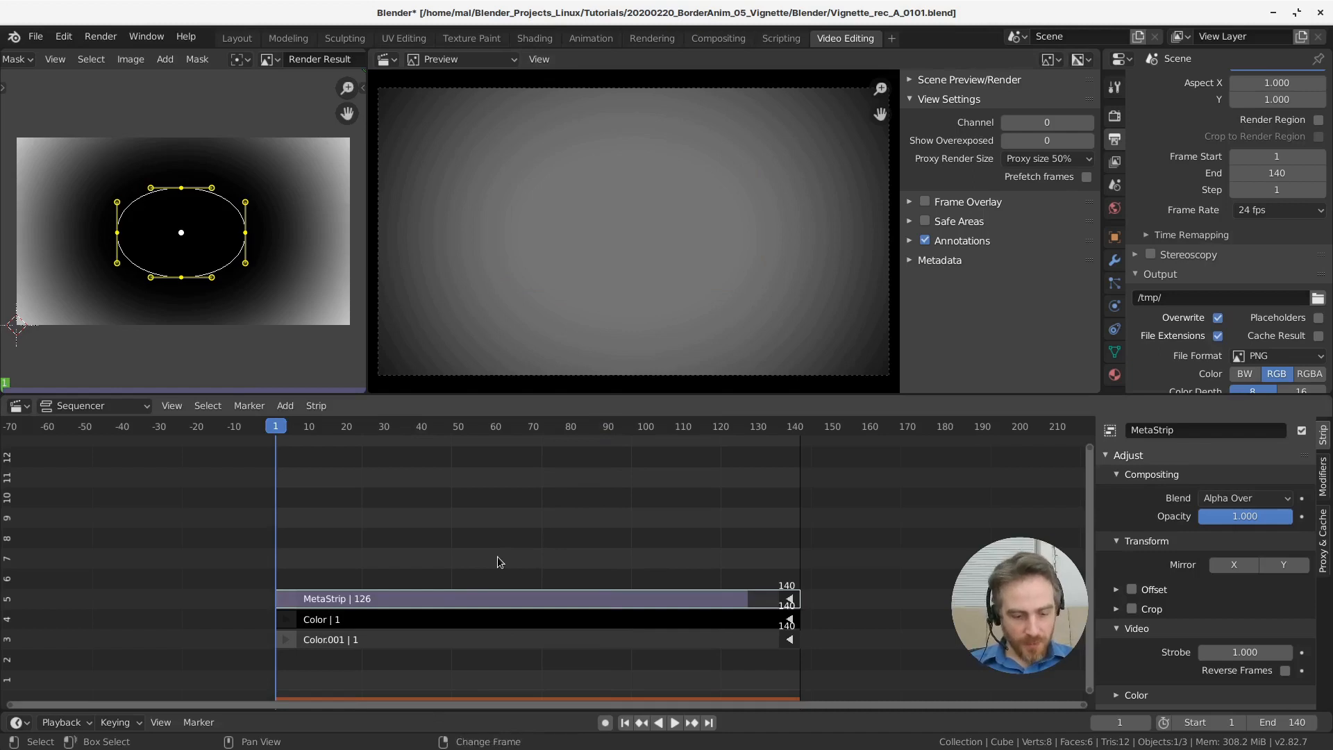
{"action": "key", "text": "shift+a"}
{"action": "left_click", "coordinate": [445, 500]}
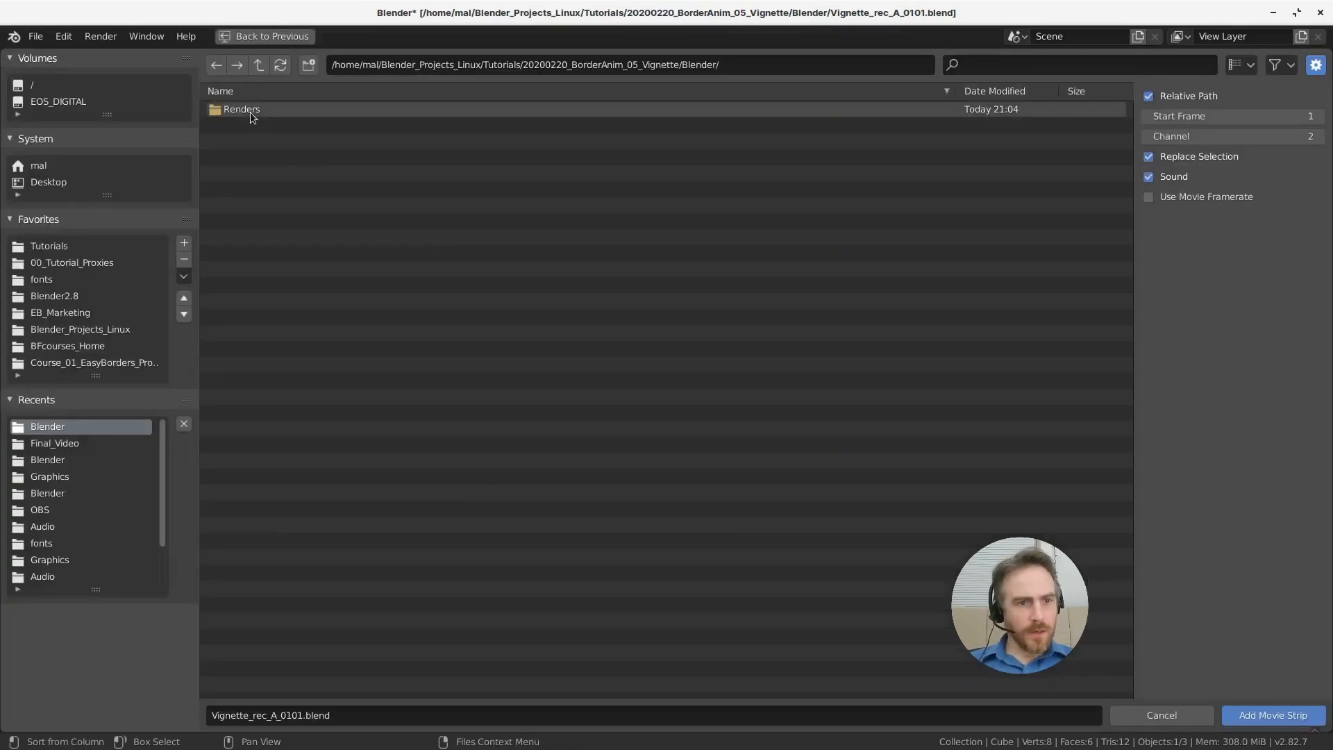
{"action": "left_click", "coordinate": [257, 64]}
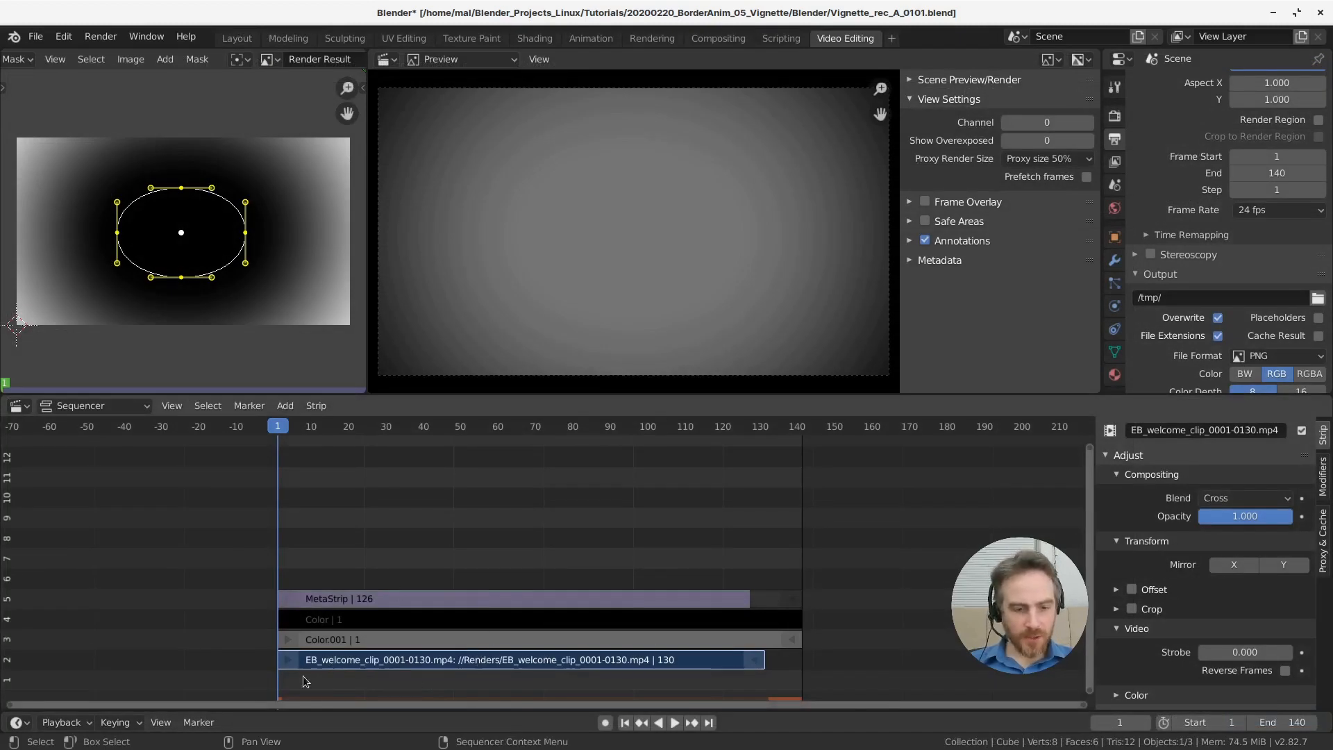
{"action": "left_click", "coordinate": [379, 691]}
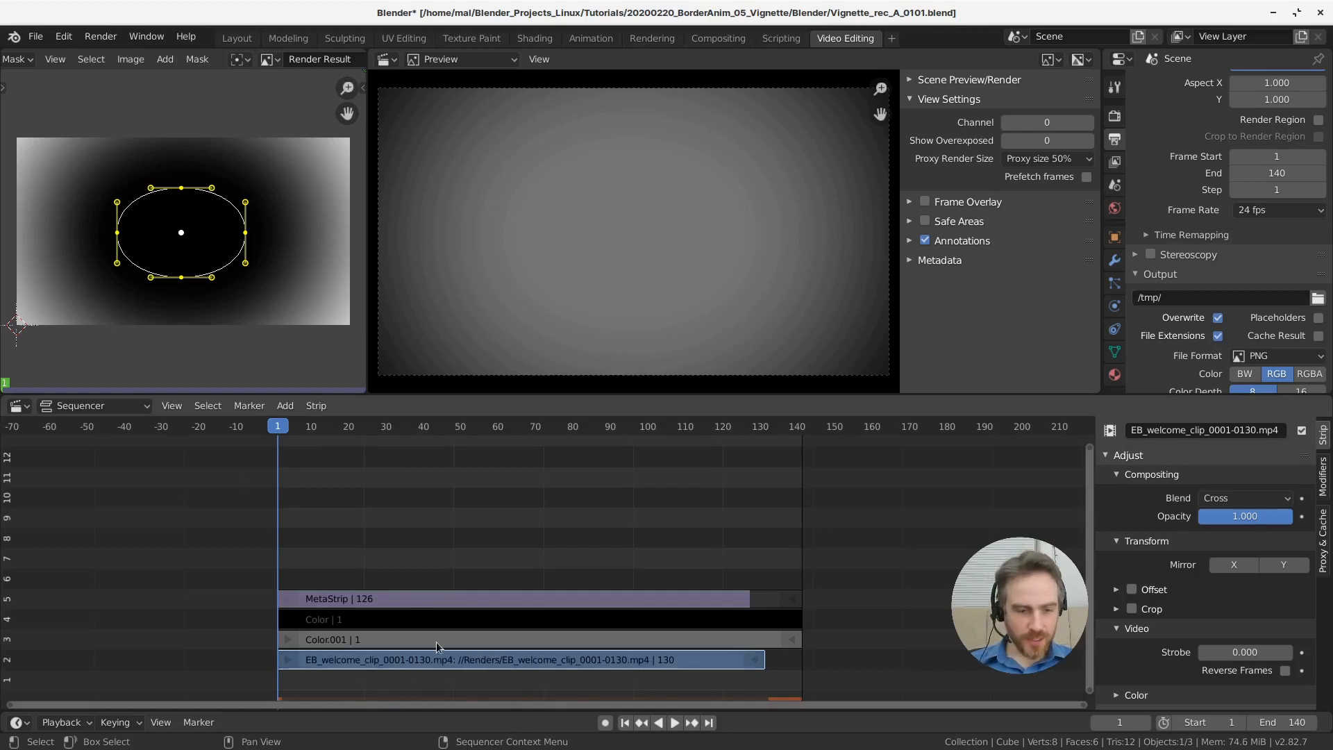
{"action": "left_click", "coordinate": [460, 658]}
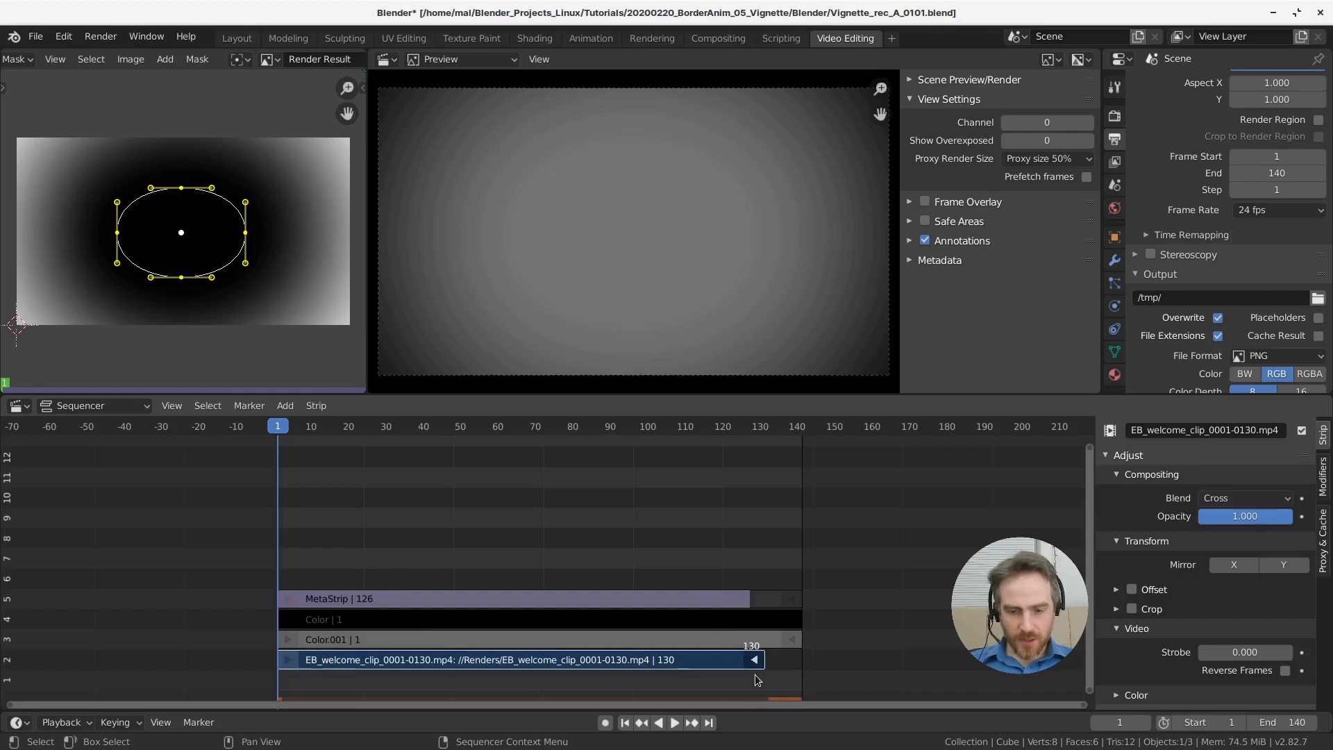
Shorten the ends of the Color.001, Color and MetaStrip strips together by 10 frames to frame 130
{"action": "left_click", "coordinate": [793, 641]}
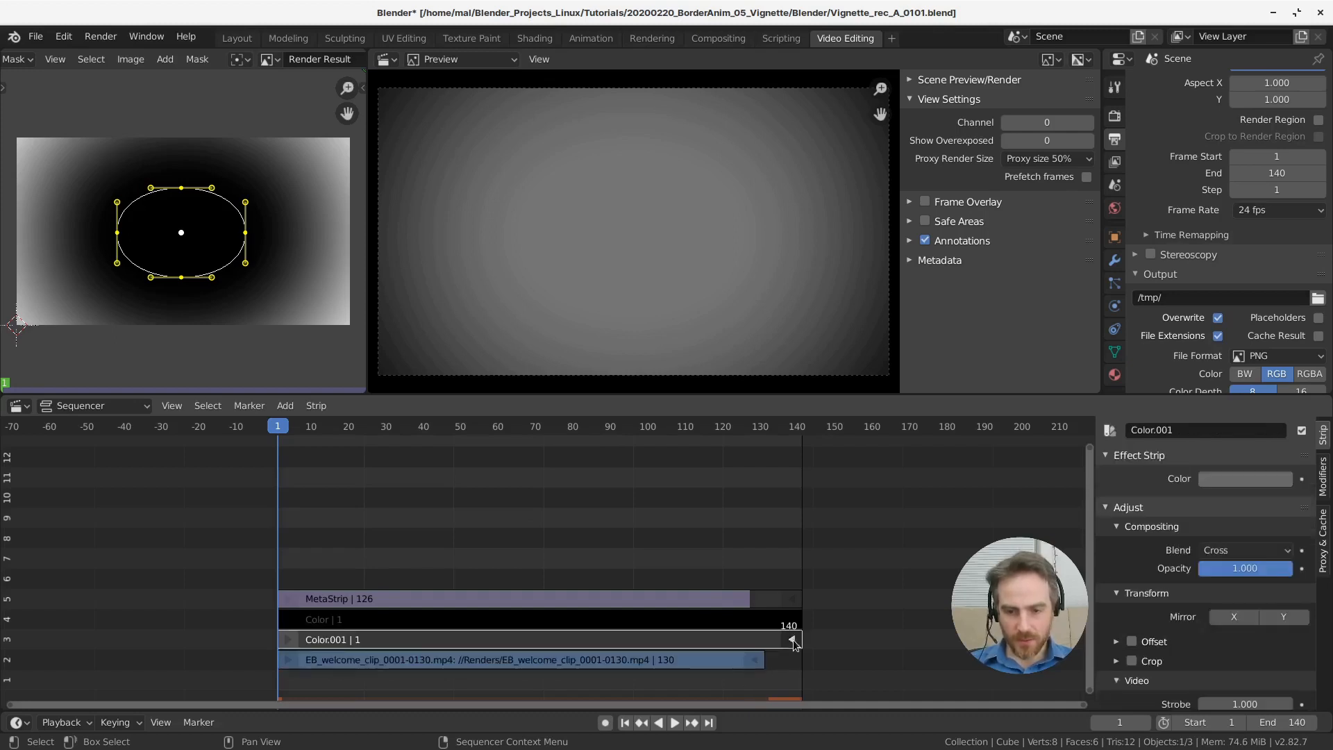
{"action": "left_click", "coordinate": [793, 619], "text": "shift"}
{"action": "left_click", "coordinate": [794, 598], "text": "shift"}
{"action": "key", "text": "g"}
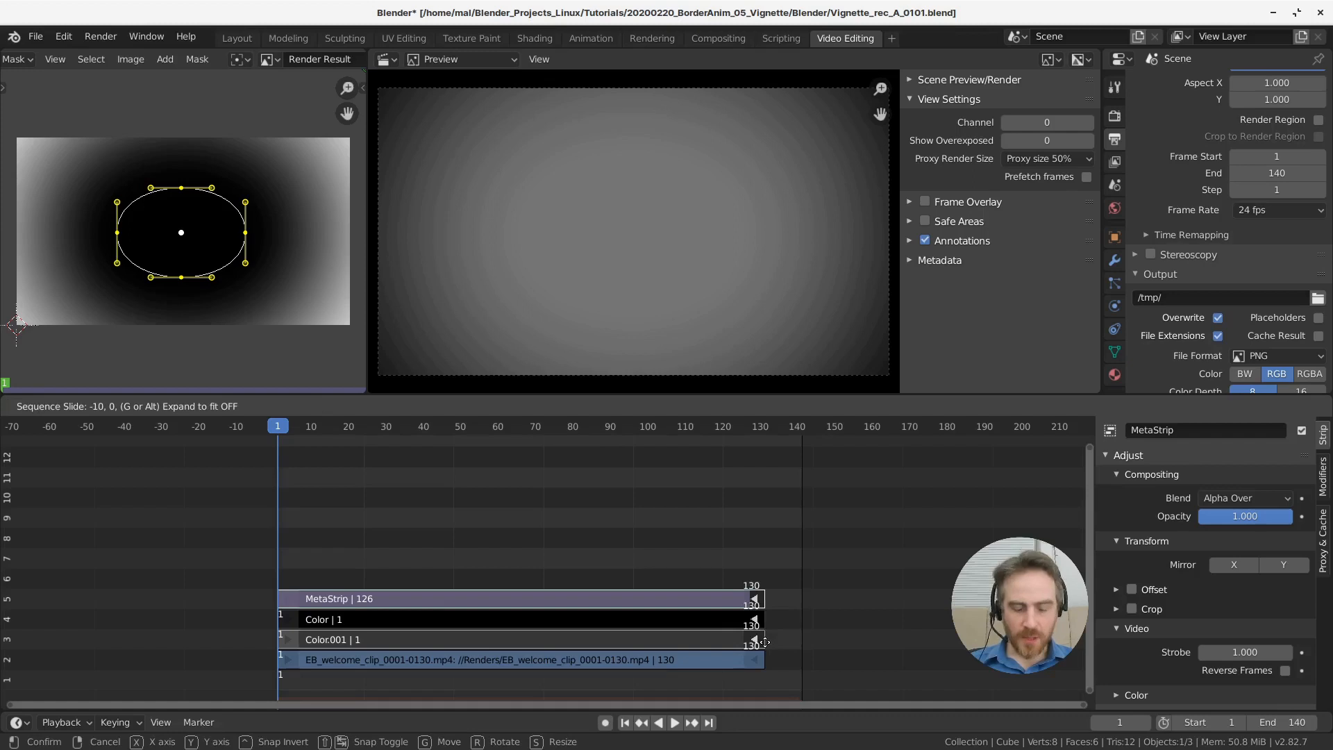
{"action": "left_click", "coordinate": [765, 642]}
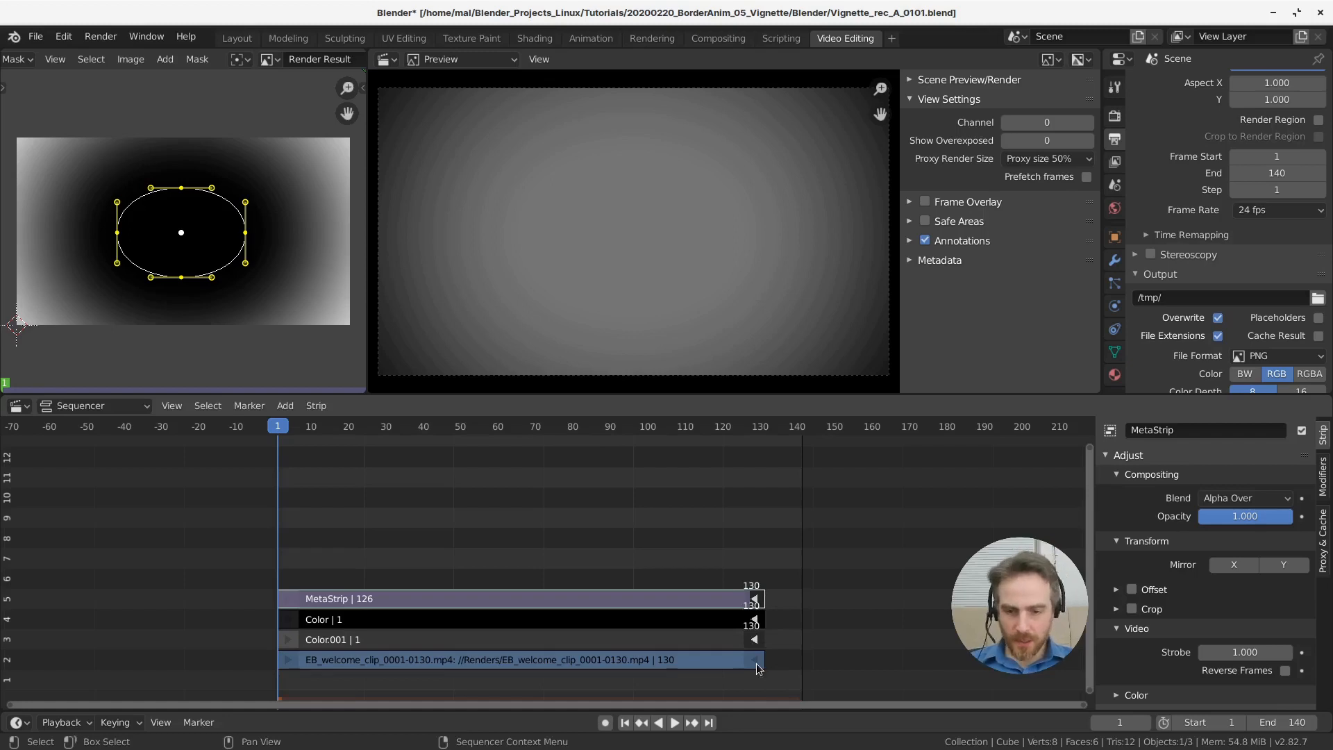
Go to the strips' last frame, 130, and set it as the scene's end frame
{"action": "key", "text": "Page_Up"}
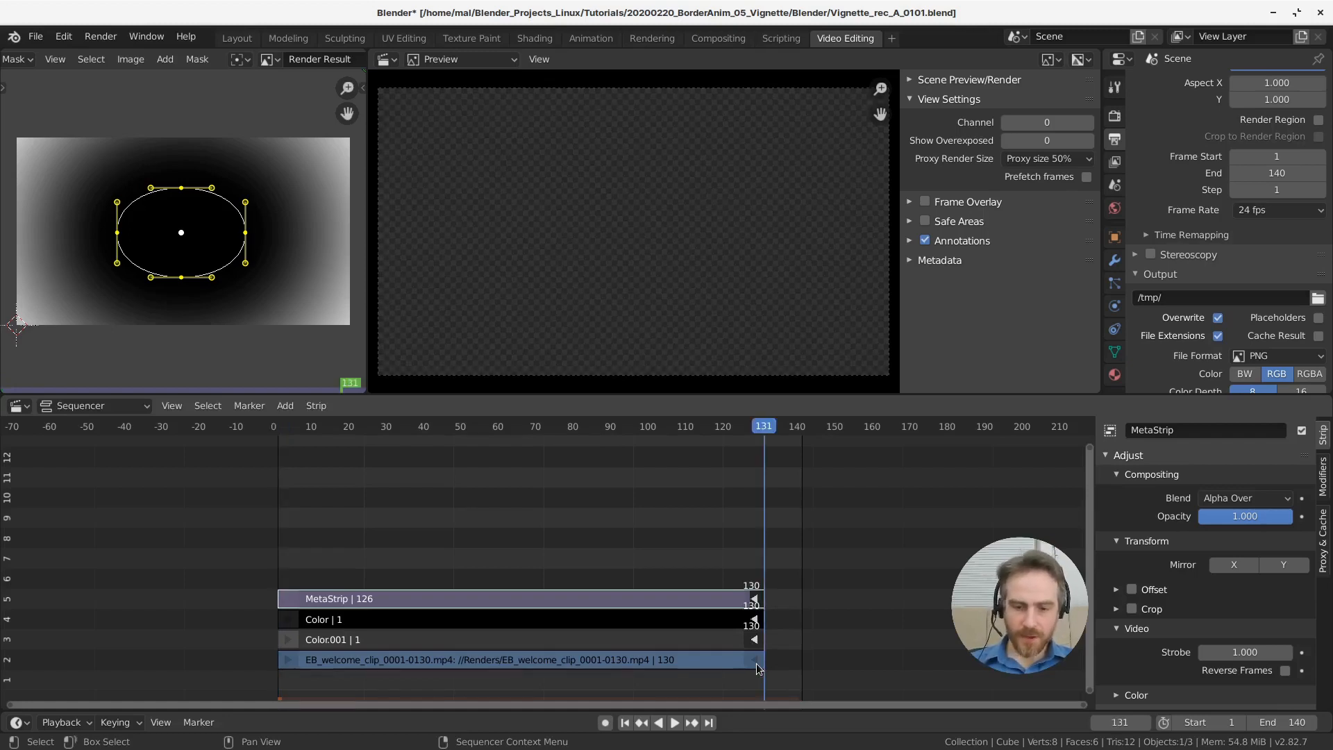
{"action": "key", "text": "Left"}
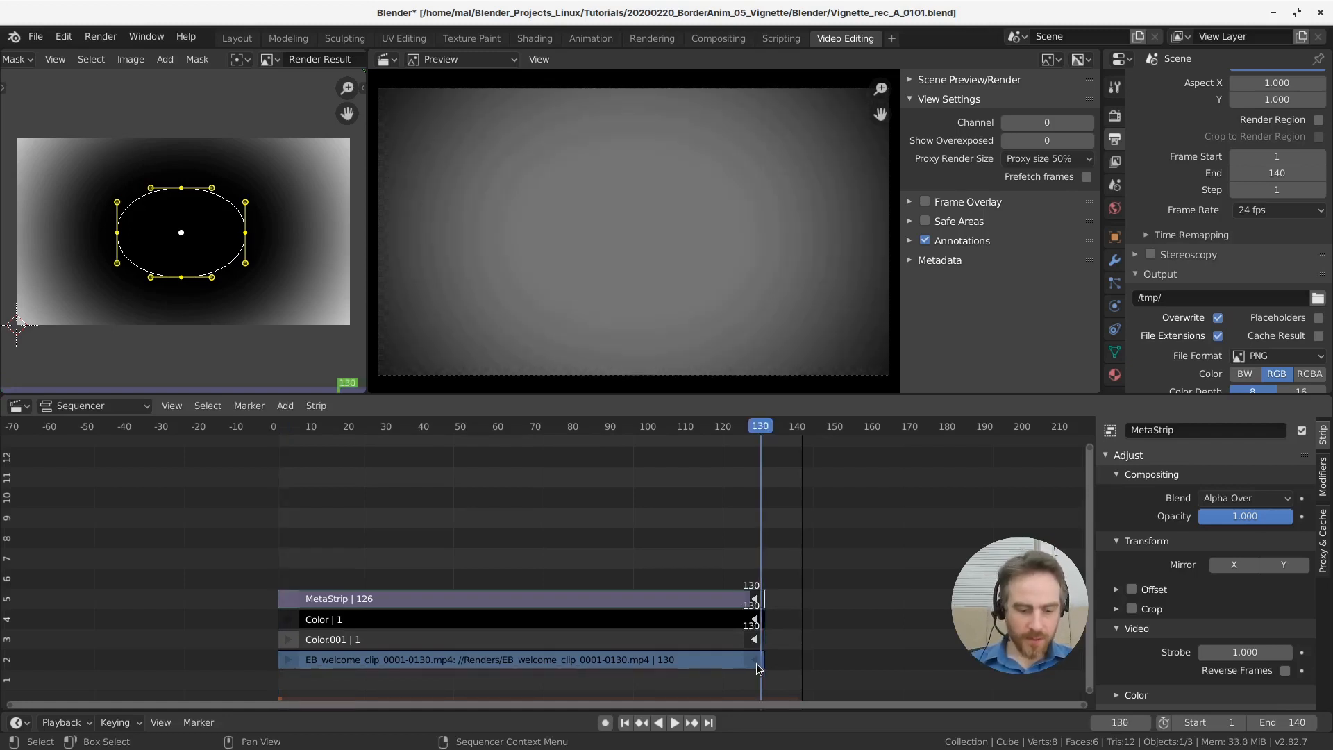
{"action": "key", "text": "ctrl+End"}
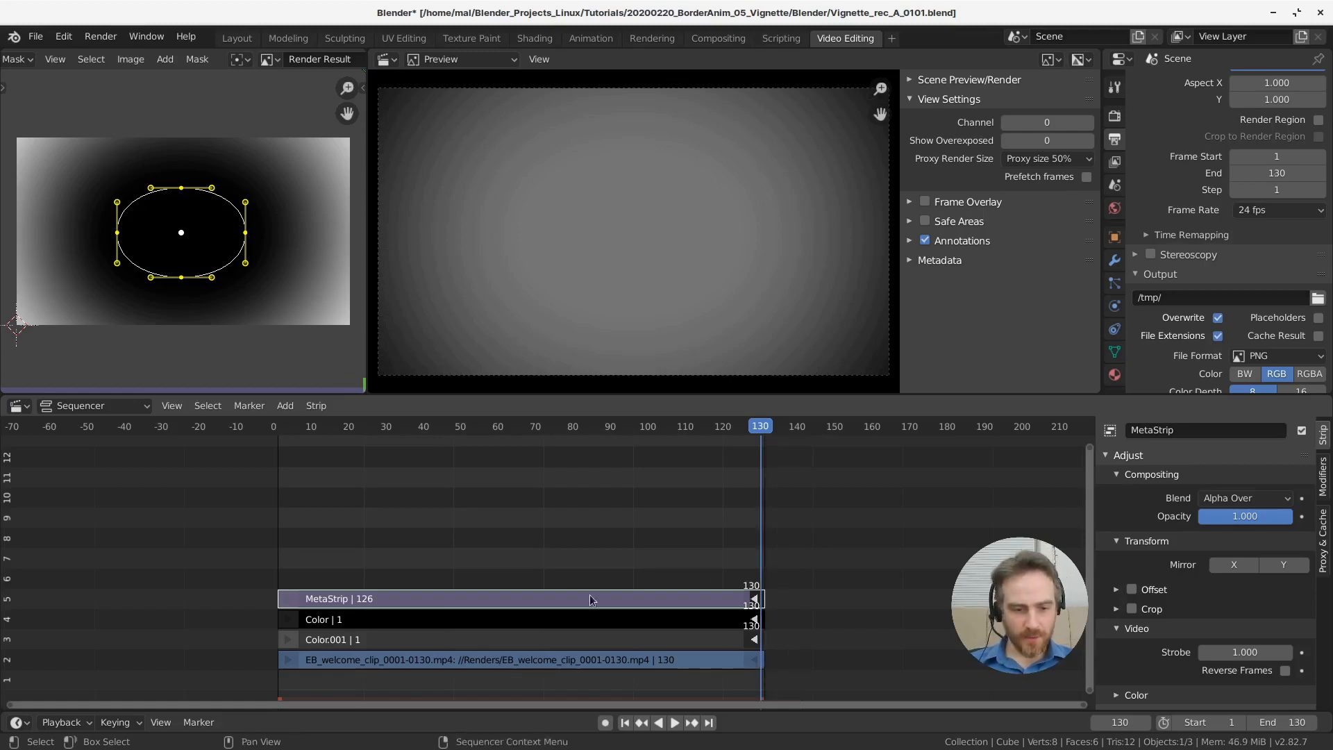
Set the Color.001 strip's colour to black and its blend mode to Alpha Over
{"action": "left_click", "coordinate": [546, 639]}
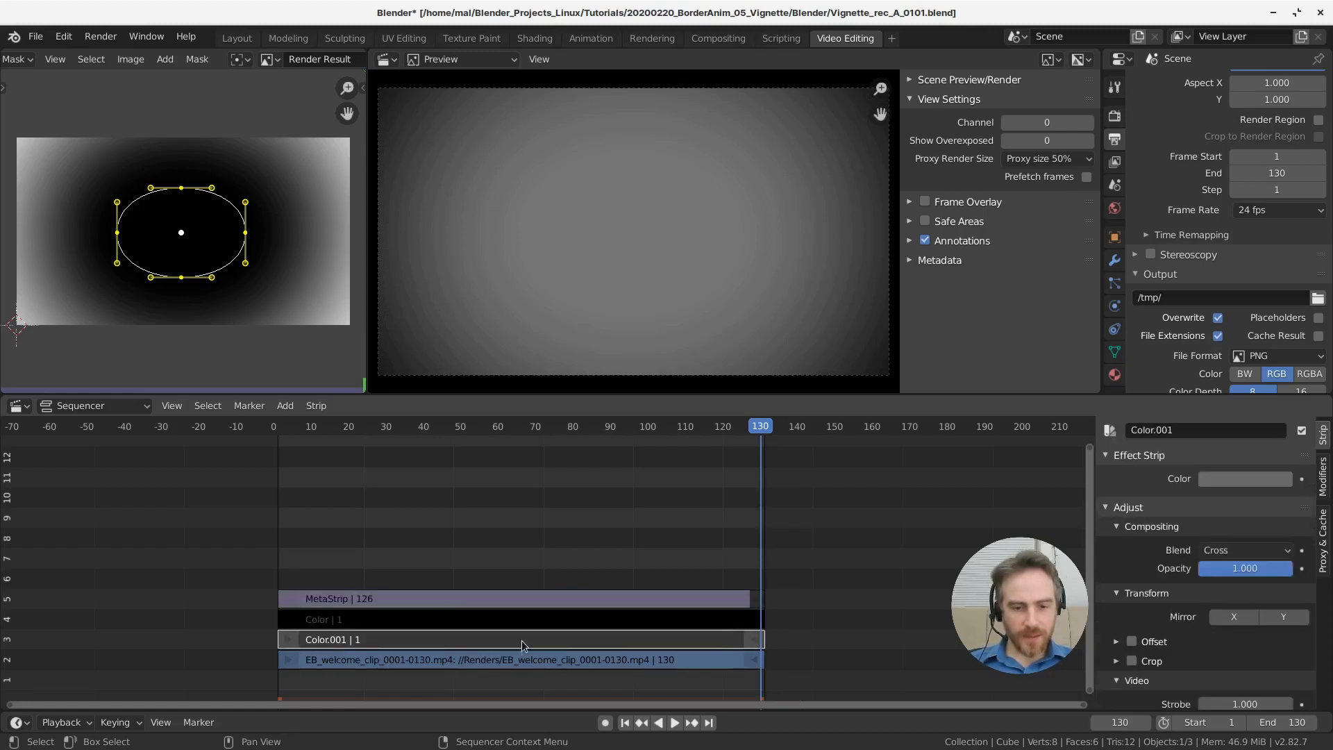
{"action": "left_click", "coordinate": [1254, 481]}
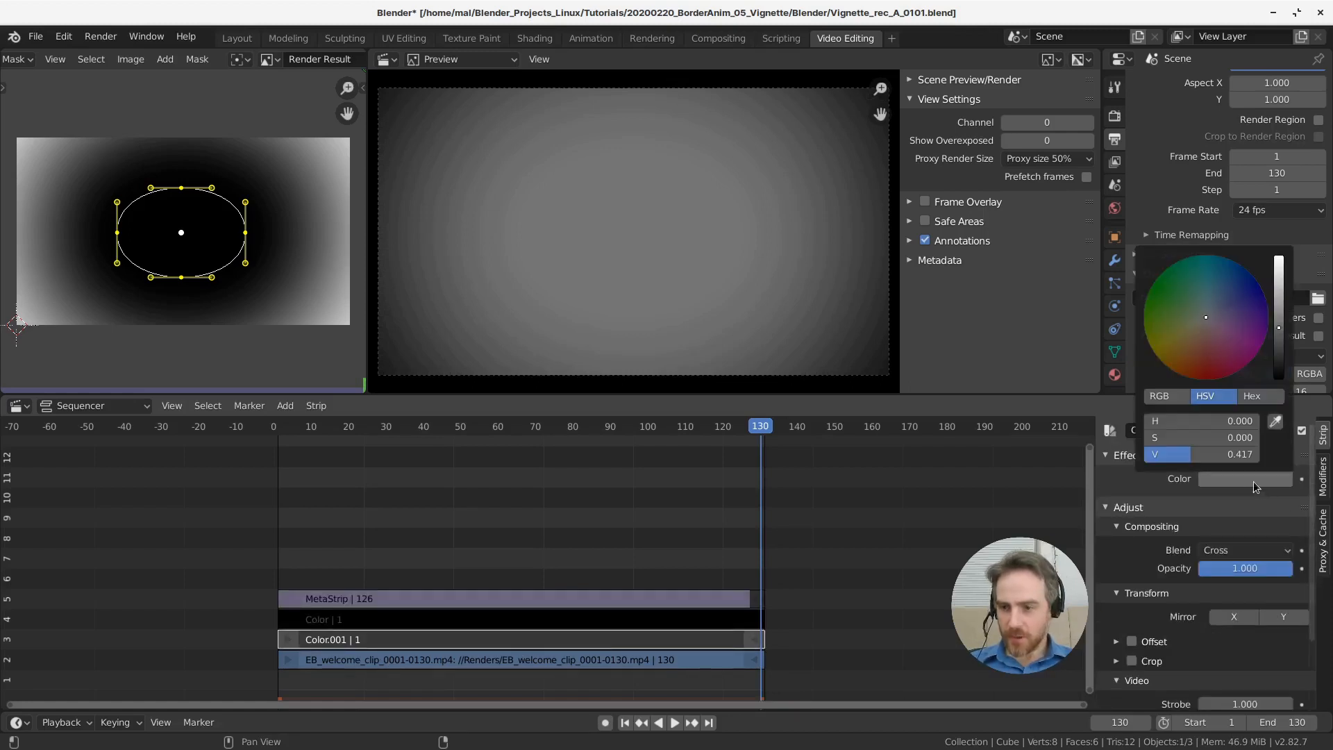
{"action": "left_click", "coordinate": [1279, 362]}
{"action": "left_click_drag", "start_coordinate": [1279, 362], "coordinate": [1279, 380]}
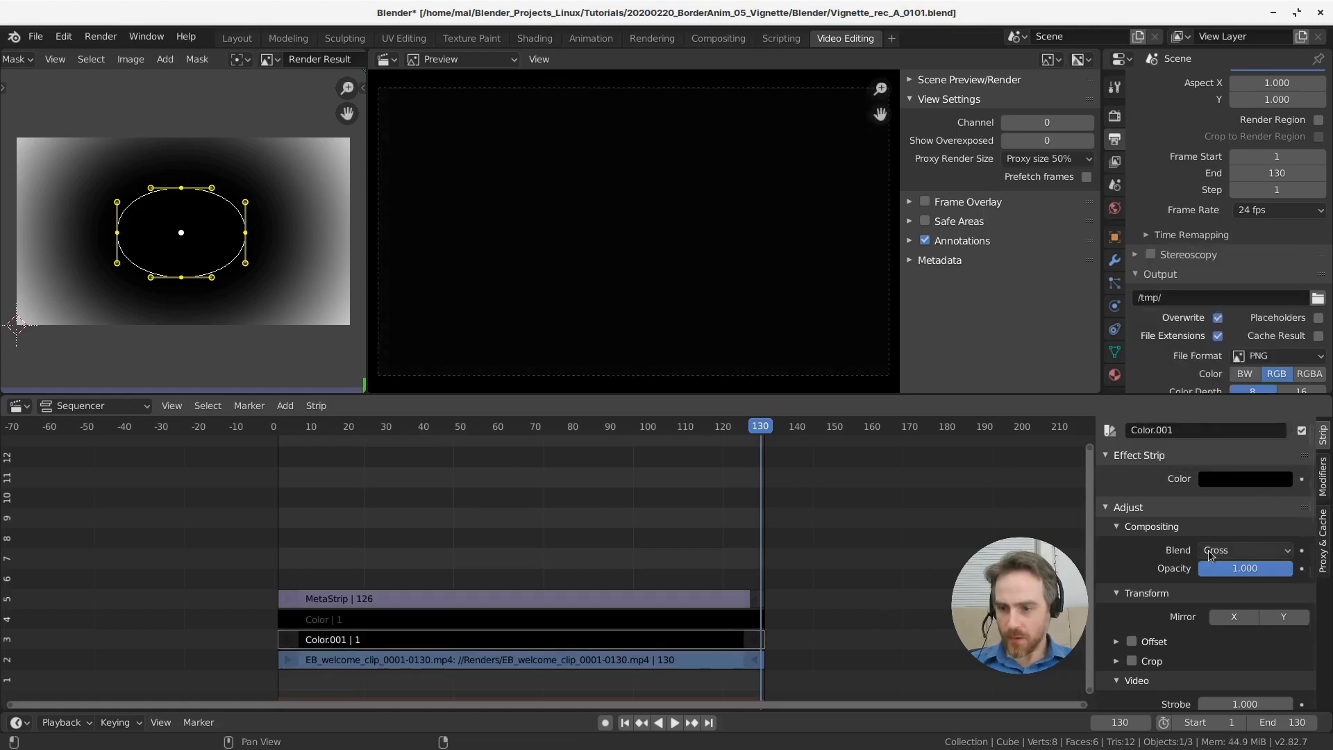
{"action": "left_click", "coordinate": [1282, 552]}
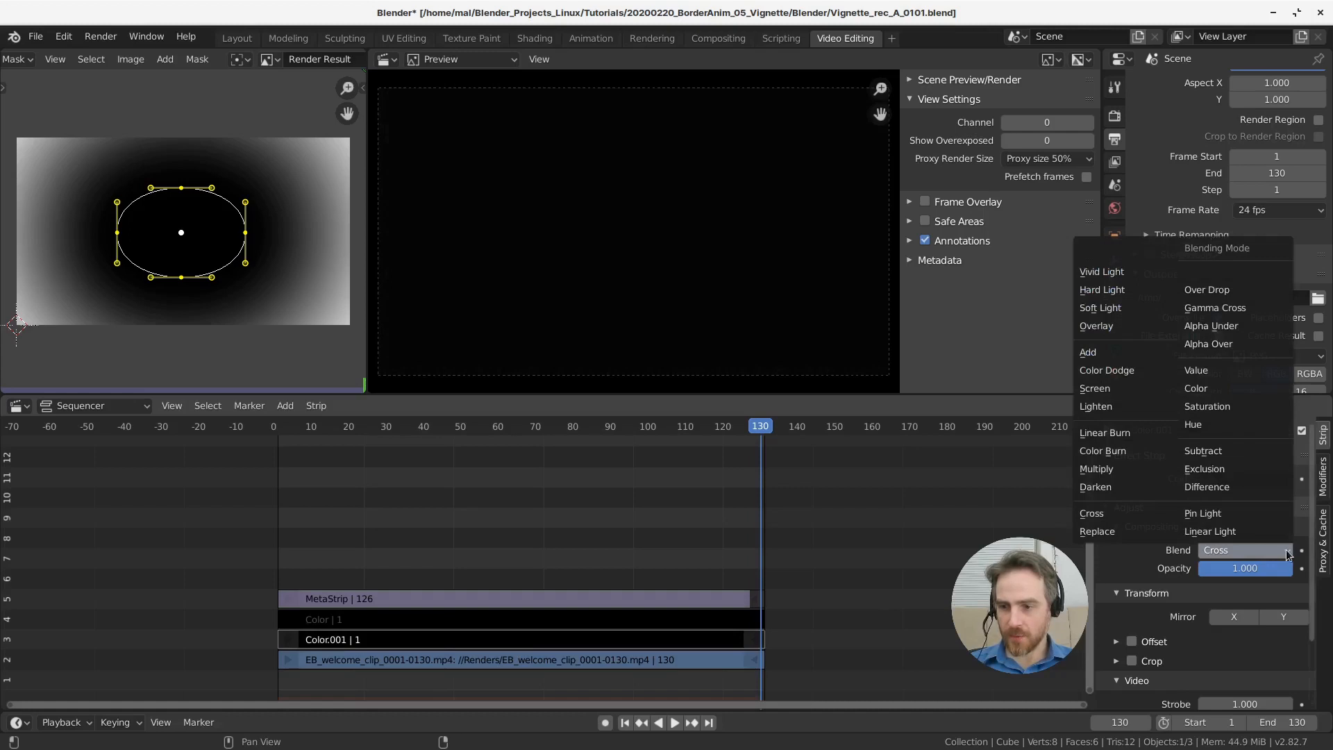
{"action": "left_click", "coordinate": [1224, 345]}
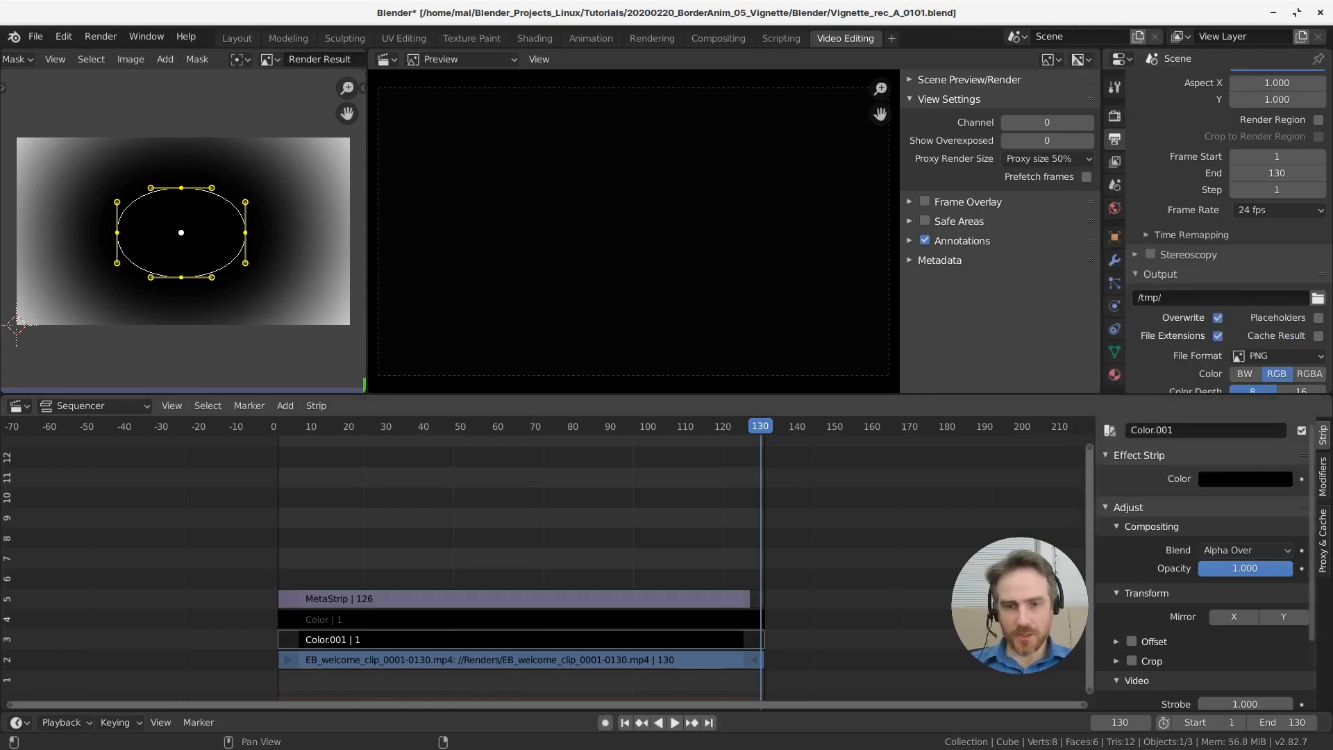
Try different opacities for the Color.001 strip, set its opacity to 0.500 and play the animation
{"action": "left_click_drag", "start_coordinate": [1288, 569], "coordinate": [1212, 568]}
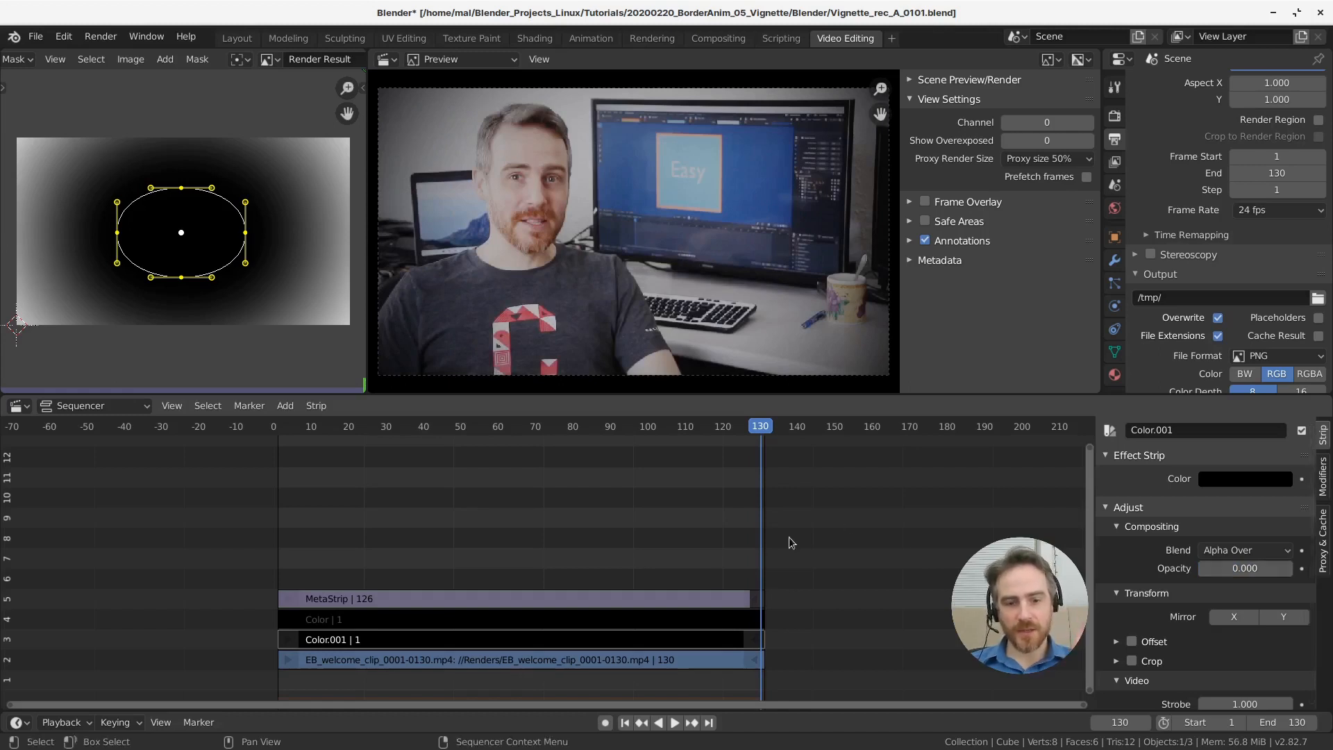
{"action": "left_click", "coordinate": [668, 620]}
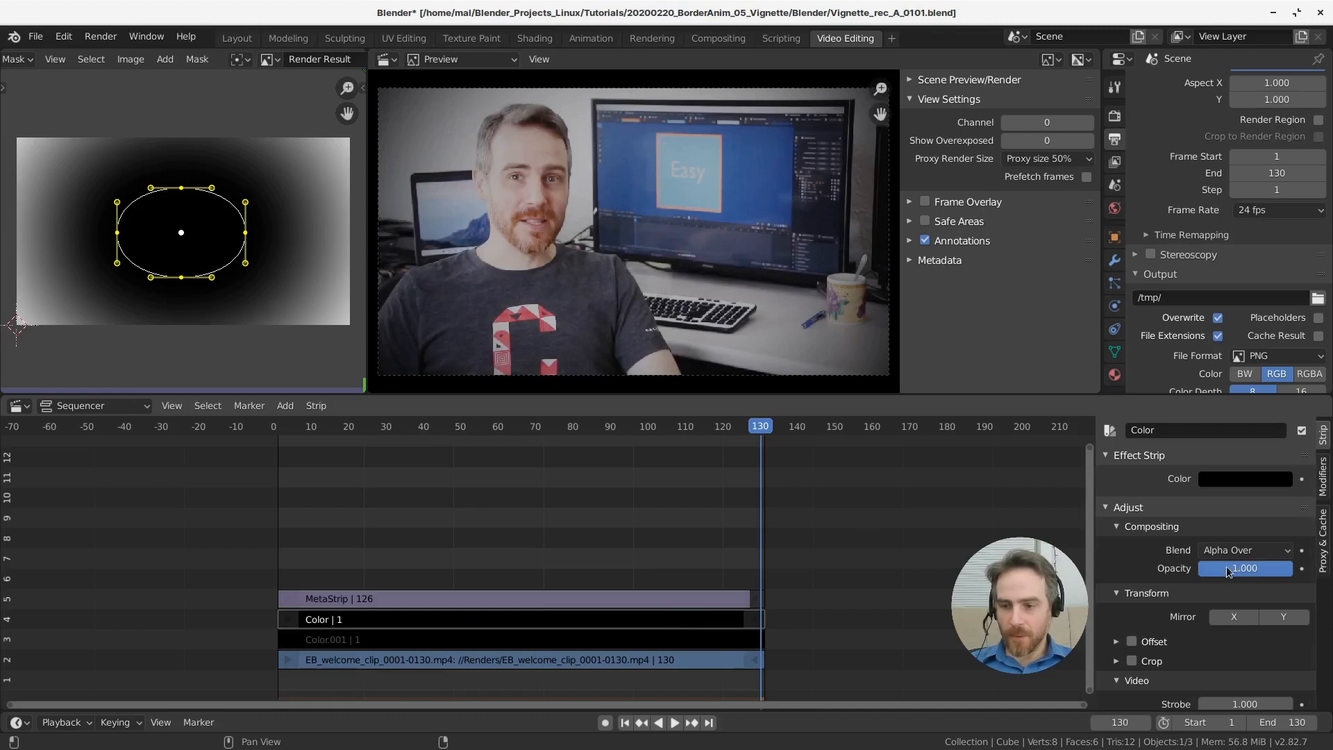
{"action": "left_click", "coordinate": [647, 639]}
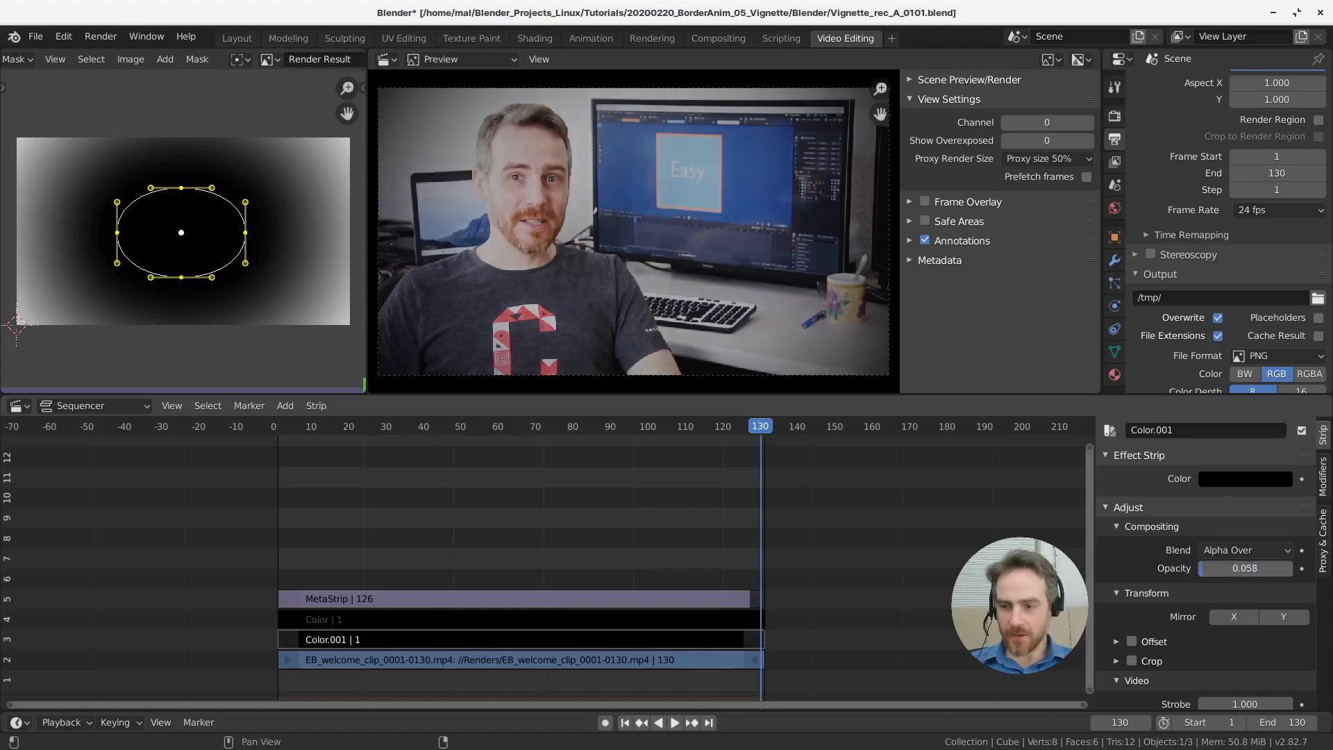
{"action": "left_click_drag", "start_coordinate": [1245, 568], "coordinate": [1274, 568]}
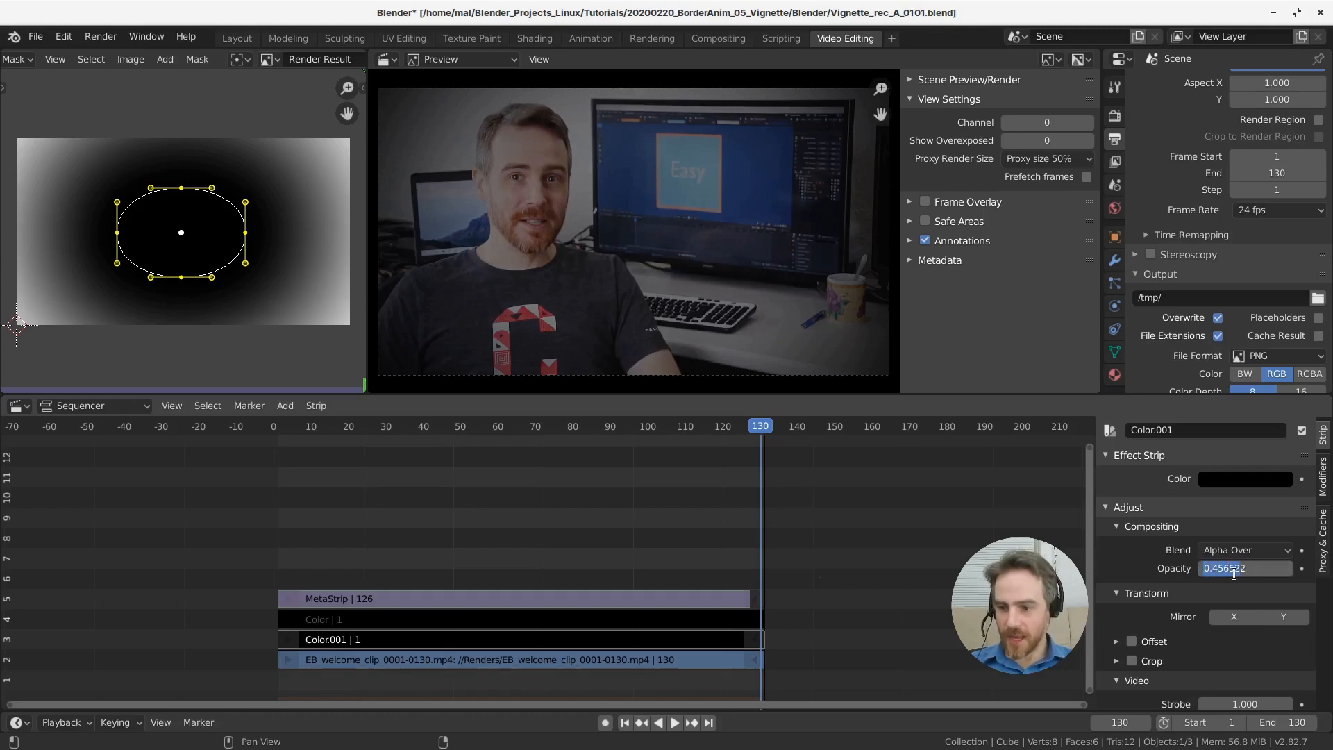
{"action": "left_click_drag", "start_coordinate": [1231, 569], "coordinate": [1185, 568]}
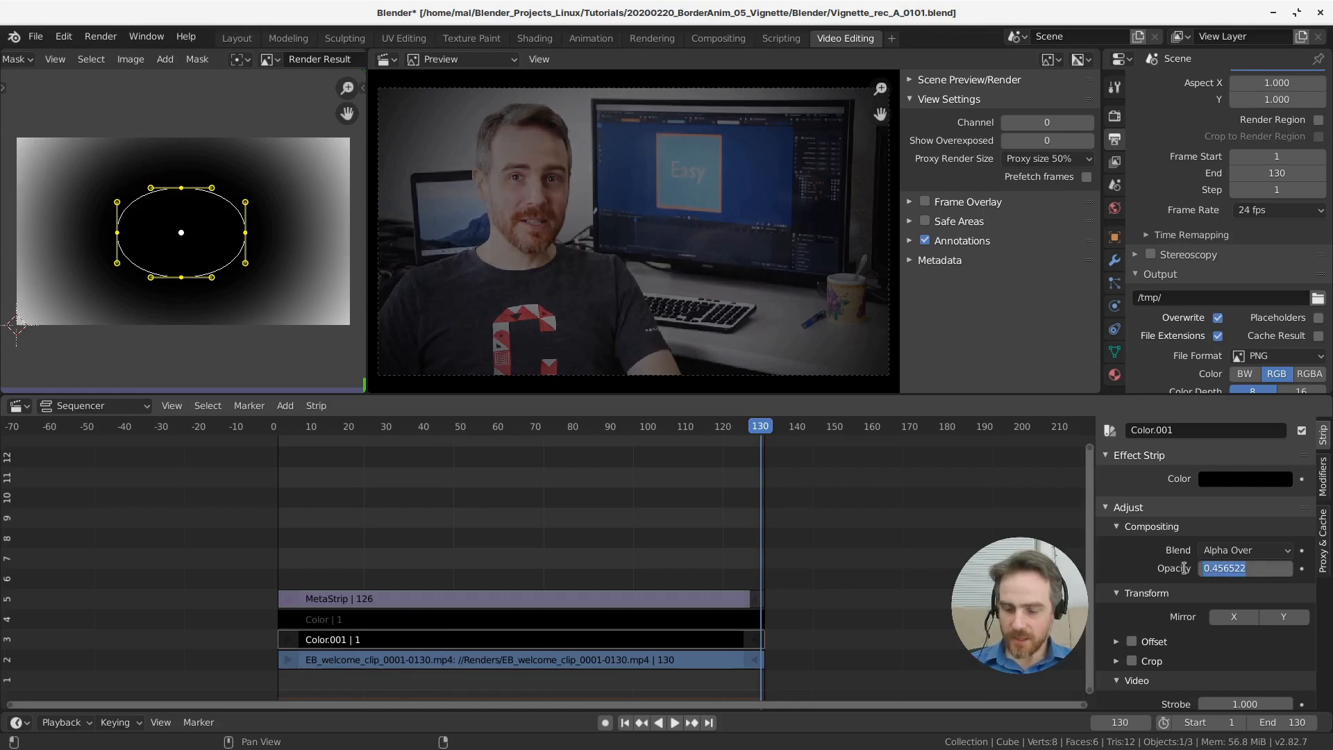
{"action": "key", "text": "Return"}
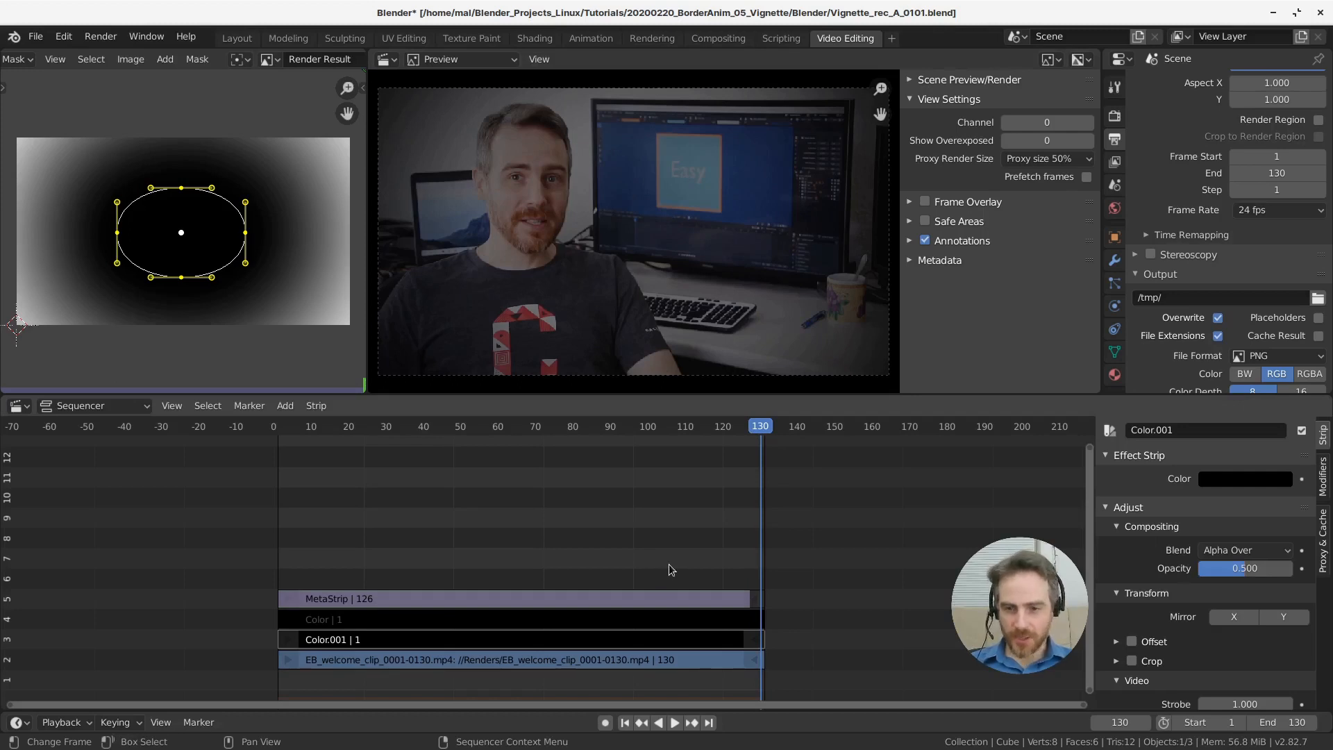
{"action": "key", "text": "space"}
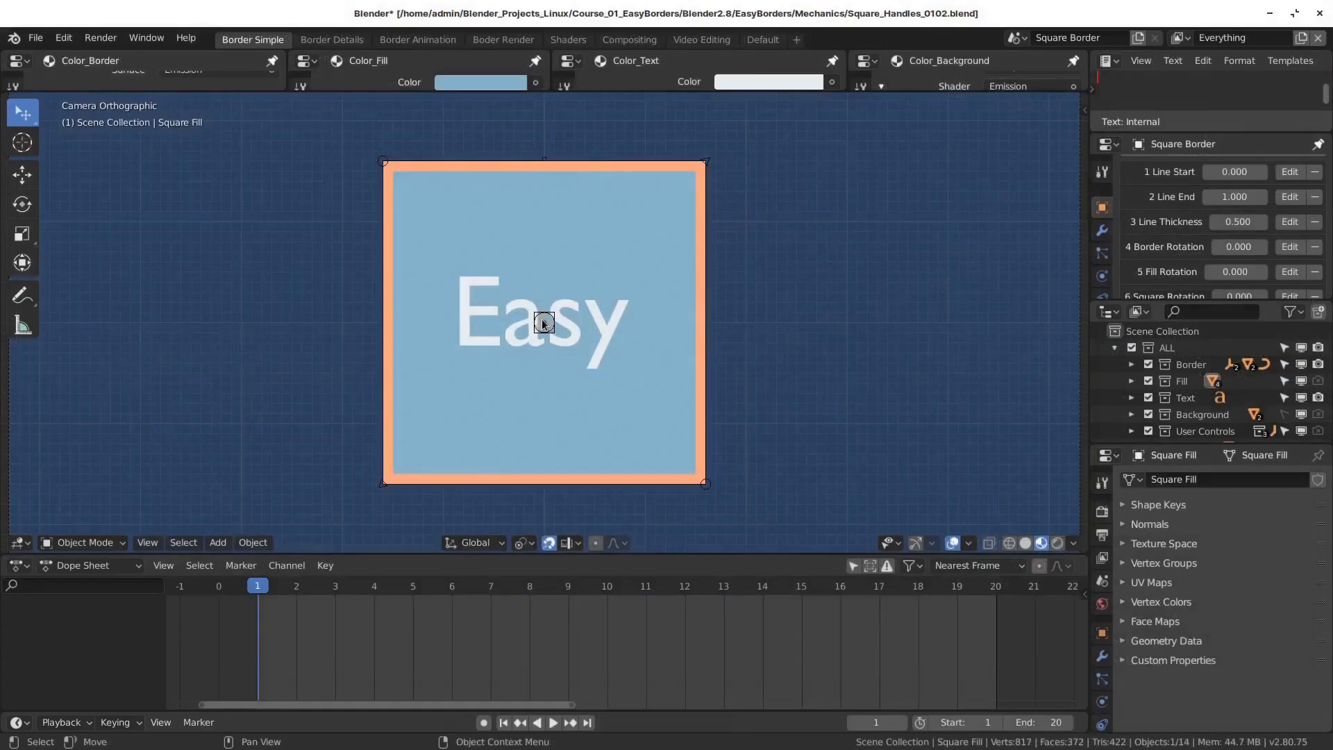
Move the Square Fill within the square border rig, and move the circle rig's fill size handle inward
{"action": "key", "text": "g"}
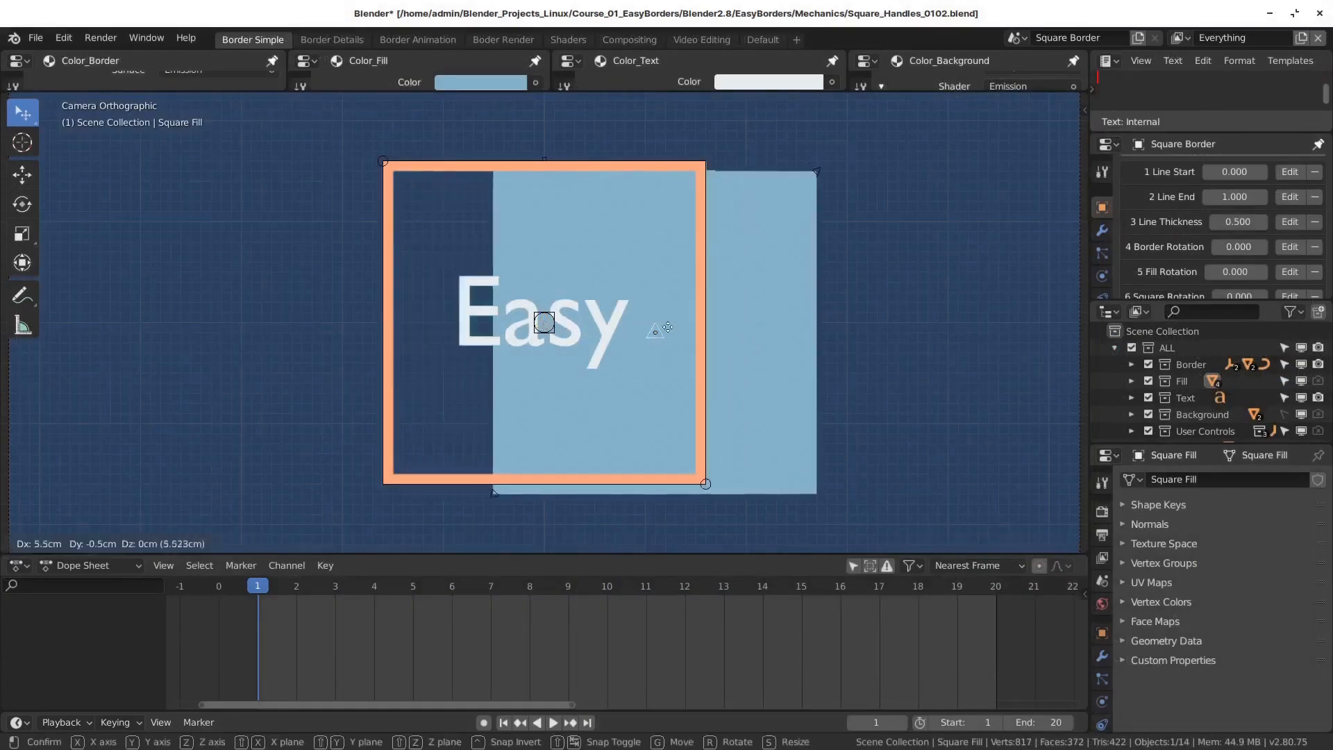
{"action": "left_click_drag", "start_coordinate": [535, 326], "coordinate": [412, 320]}
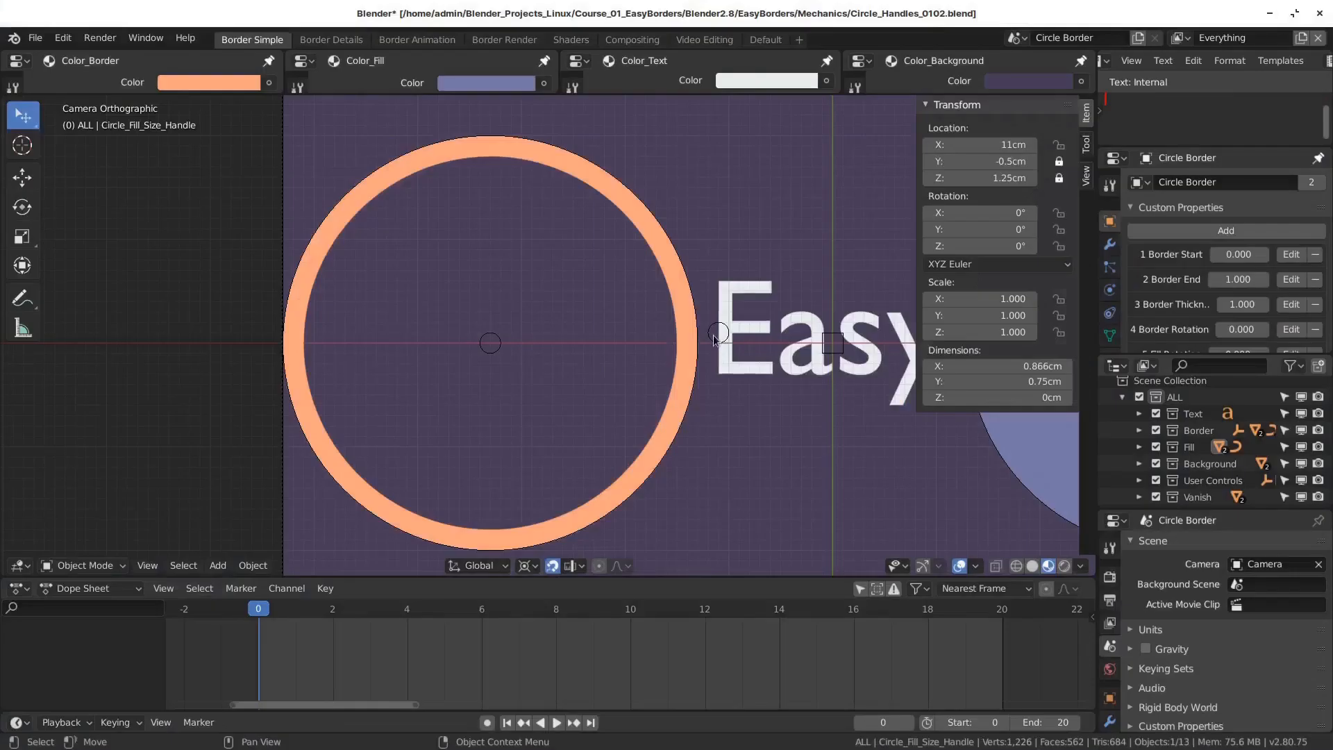
{"action": "left_click_drag", "start_coordinate": [715, 342], "coordinate": [551, 341]}
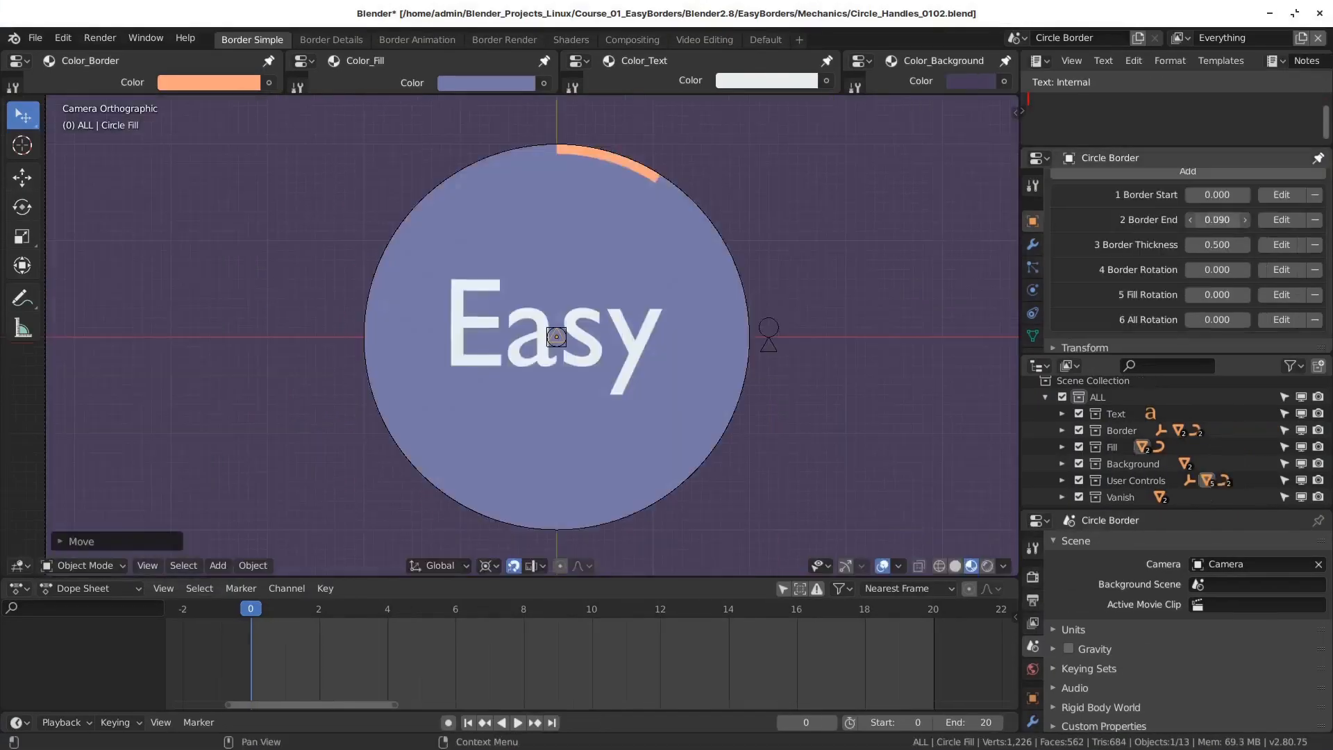
Adjust the circle rig's Border End and Border Thickness, and shift the hue of the square rig's background colour
{"action": "left_click_drag", "start_coordinate": [1217, 219], "coordinate": [1257, 219]}
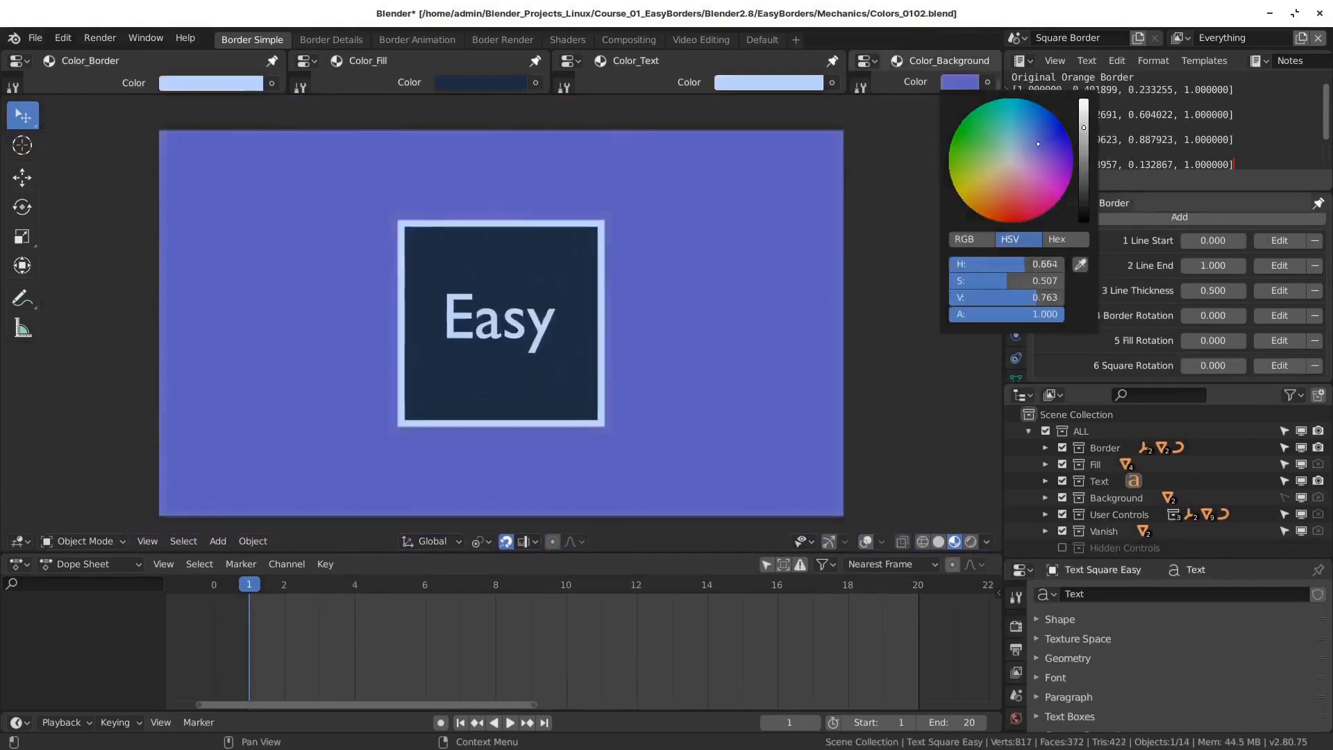
{"action": "left_click_drag", "start_coordinate": [1024, 264], "coordinate": [1032, 264]}
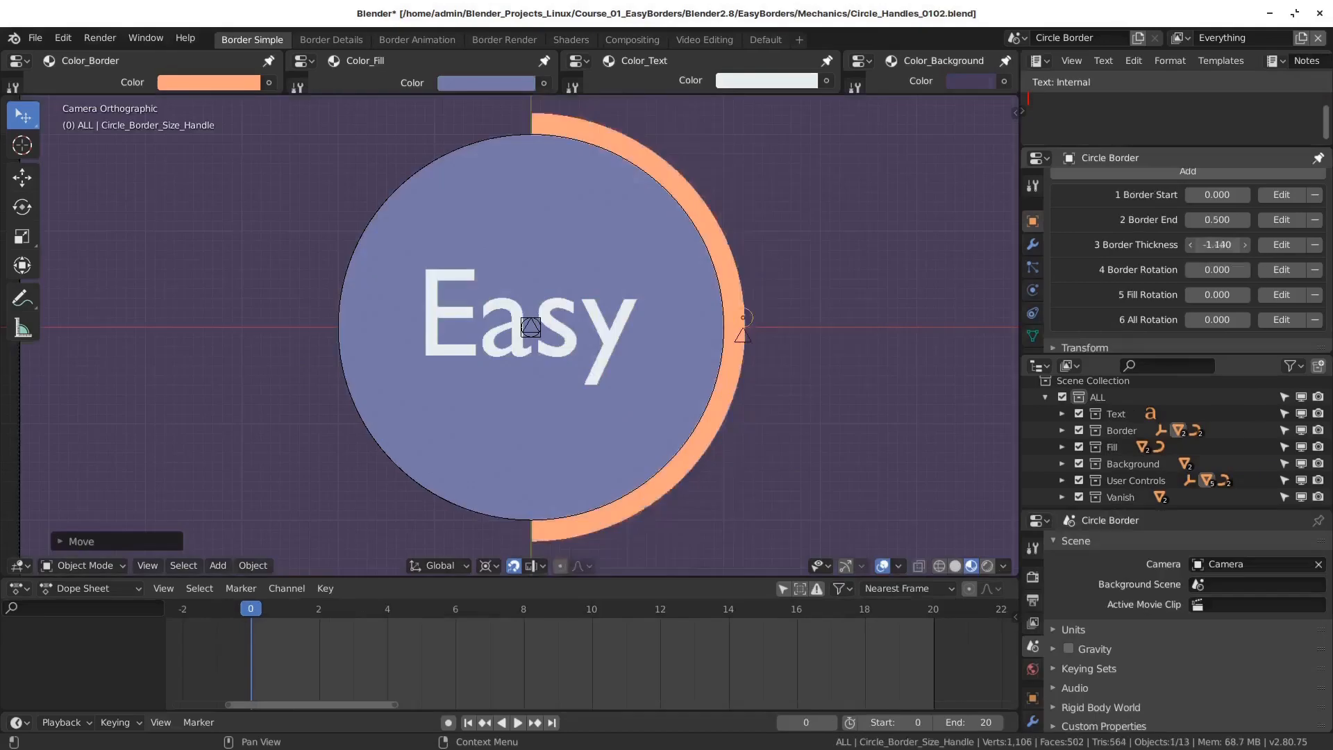
{"action": "mouse_move", "coordinate": [1218, 244]}
{"action": "left_mouse_down"}
{"action": "mouse_move", "coordinate": [1236, 244]}
{"action": "mouse_move", "coordinate": [1218, 244]}
{"action": "left_mouse_up"}
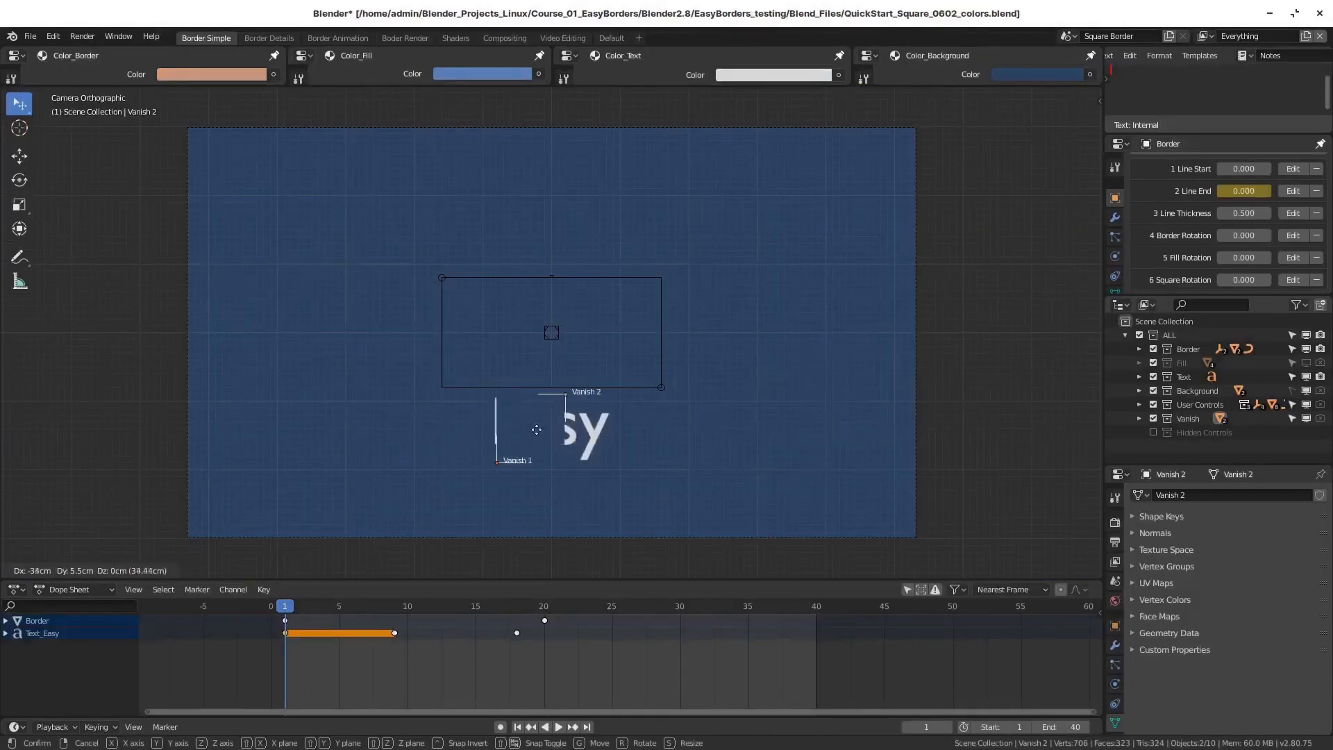
Move the Vanish 2 and Vanish 1 objects across the Easy text and play the animation
{"action": "left_click_drag", "start_coordinate": [537, 430], "coordinate": [605, 432]}
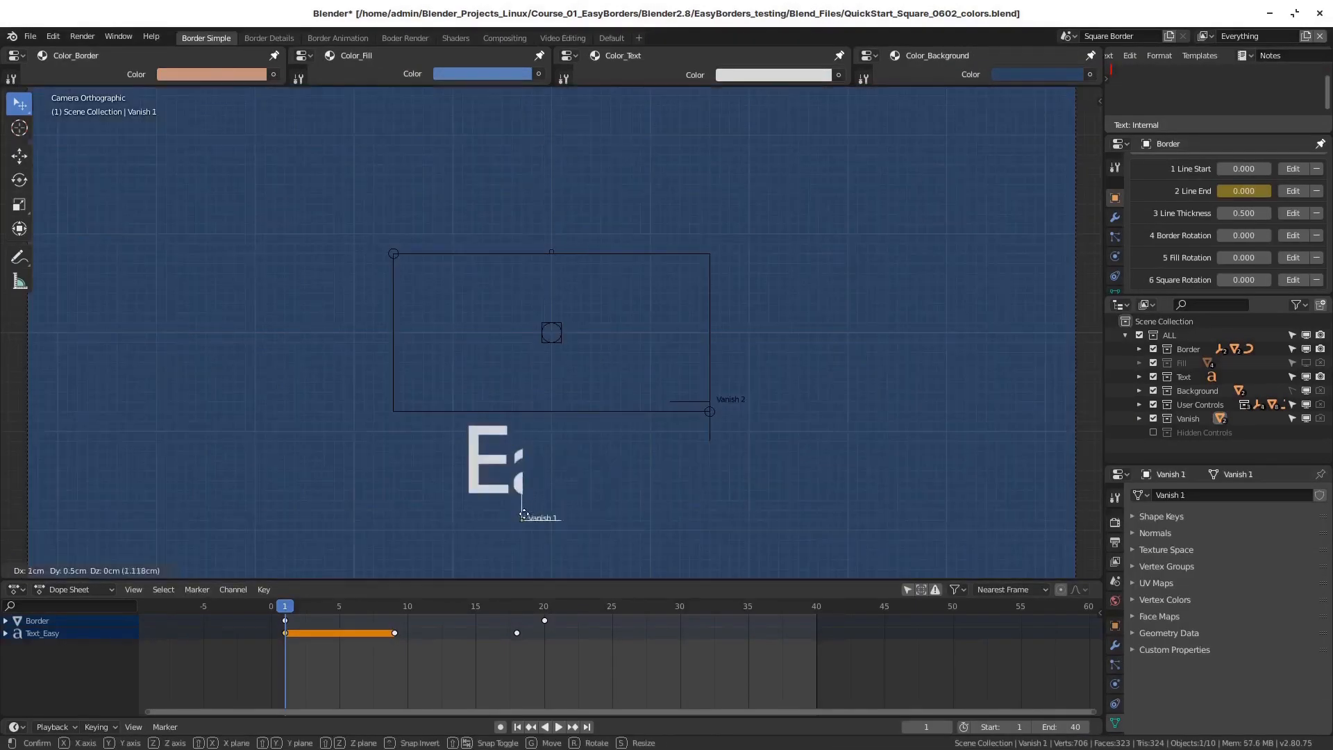
{"action": "left_click_drag", "start_coordinate": [536, 509], "coordinate": [399, 516]}
{"action": "key", "text": "space"}
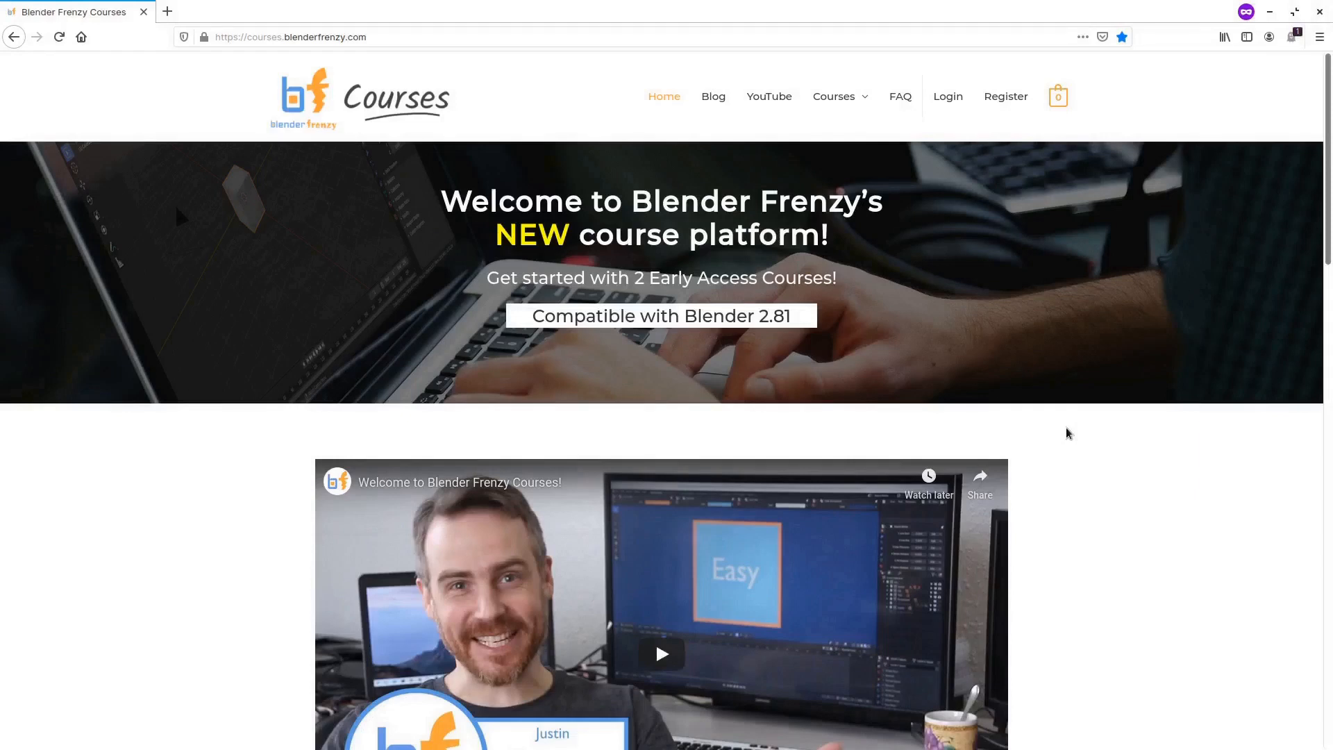
Open the Easy Borders (Early Access) course from the Blender Frenzy Courses home page and look through its description
{"action": "scroll", "coordinate": [1067, 431], "scroll_direction": "down", "scroll_amount": 5}
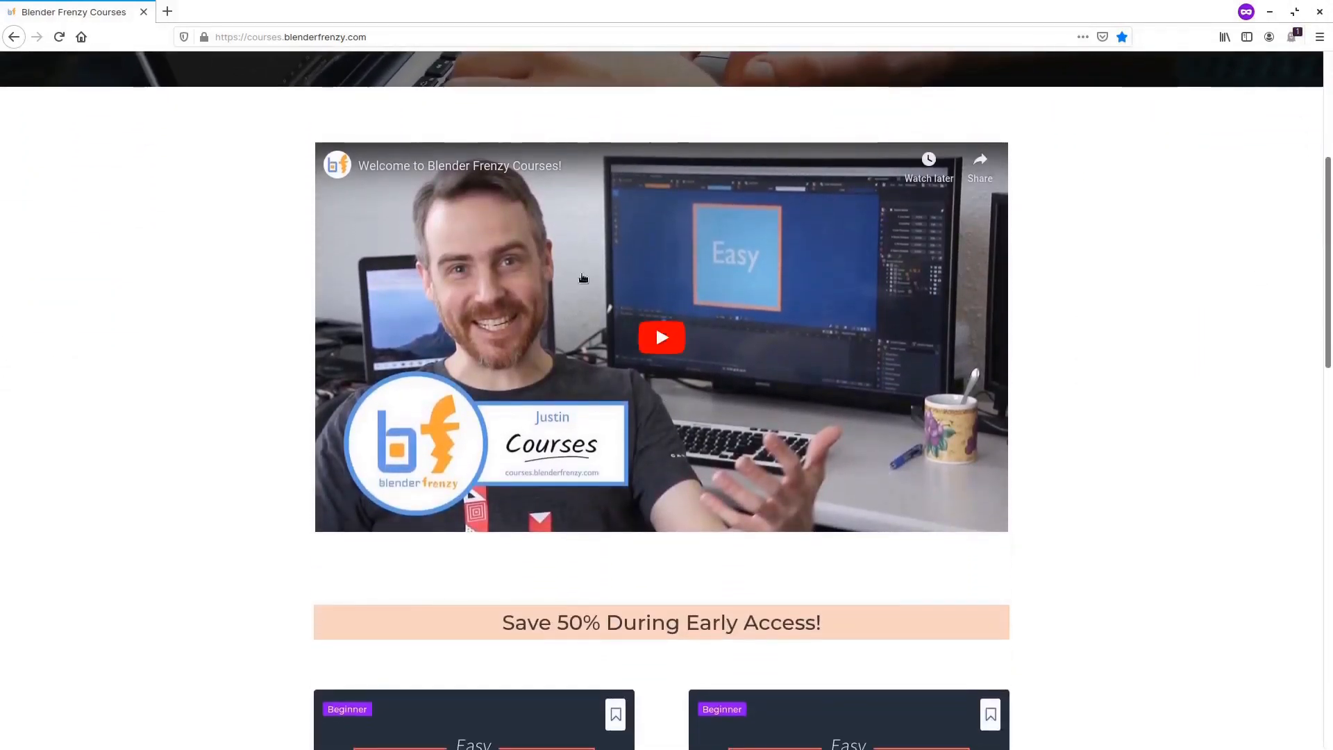
{"action": "scroll", "coordinate": [269, 472], "scroll_direction": "down", "scroll_amount": 7}
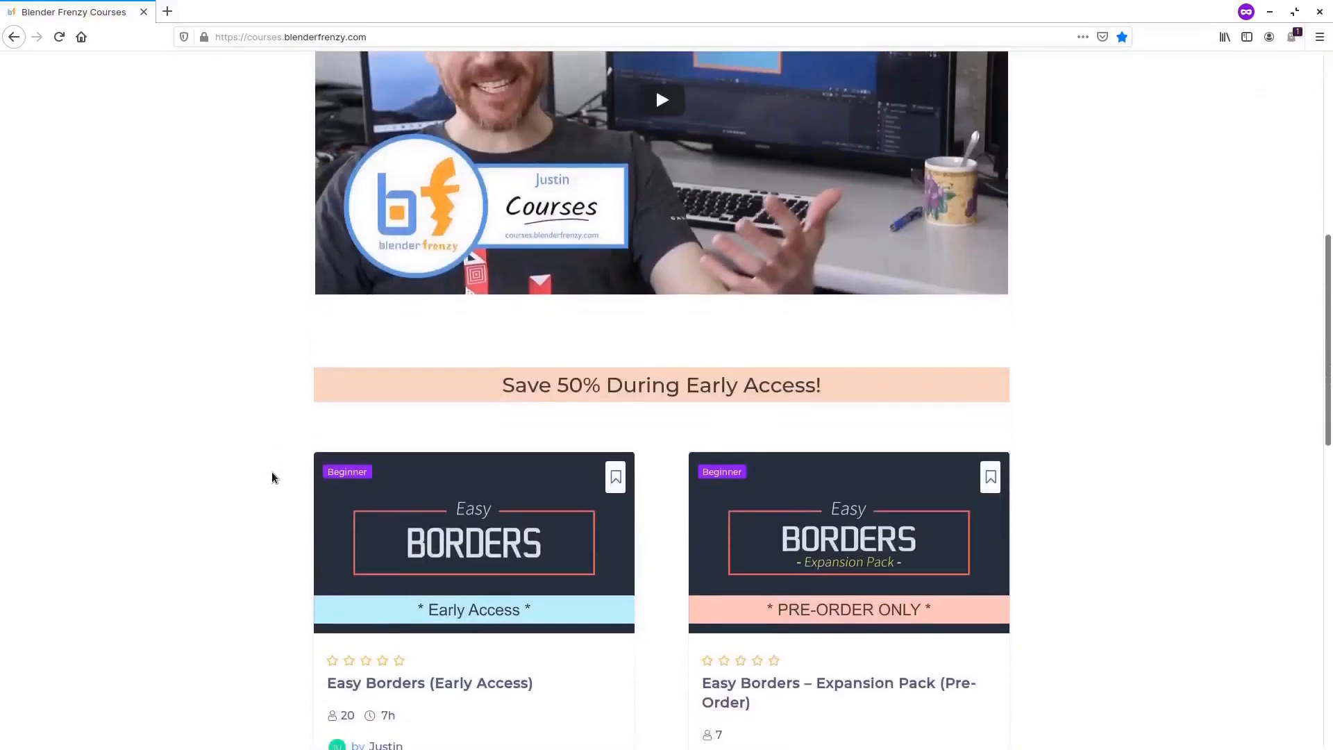
{"action": "scroll", "coordinate": [271, 475], "scroll_direction": "down", "scroll_amount": 1}
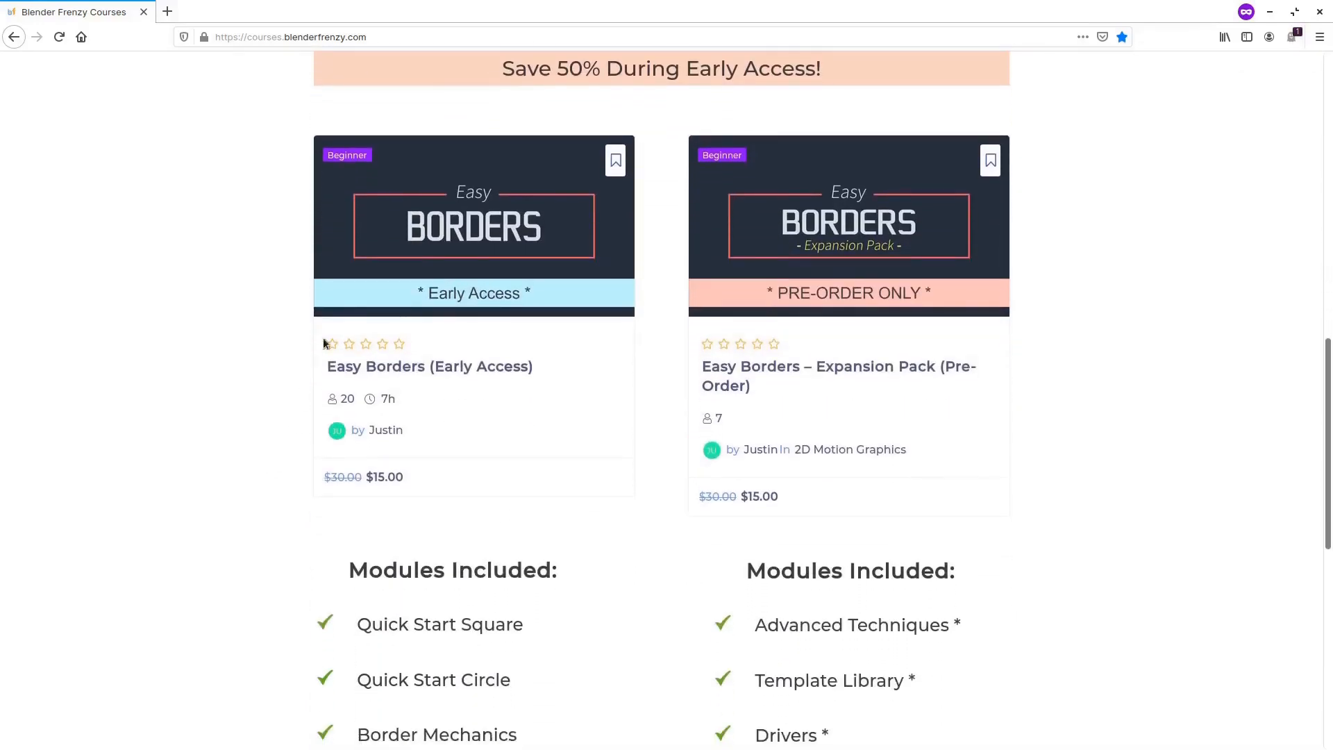
{"action": "left_click", "coordinate": [462, 239]}
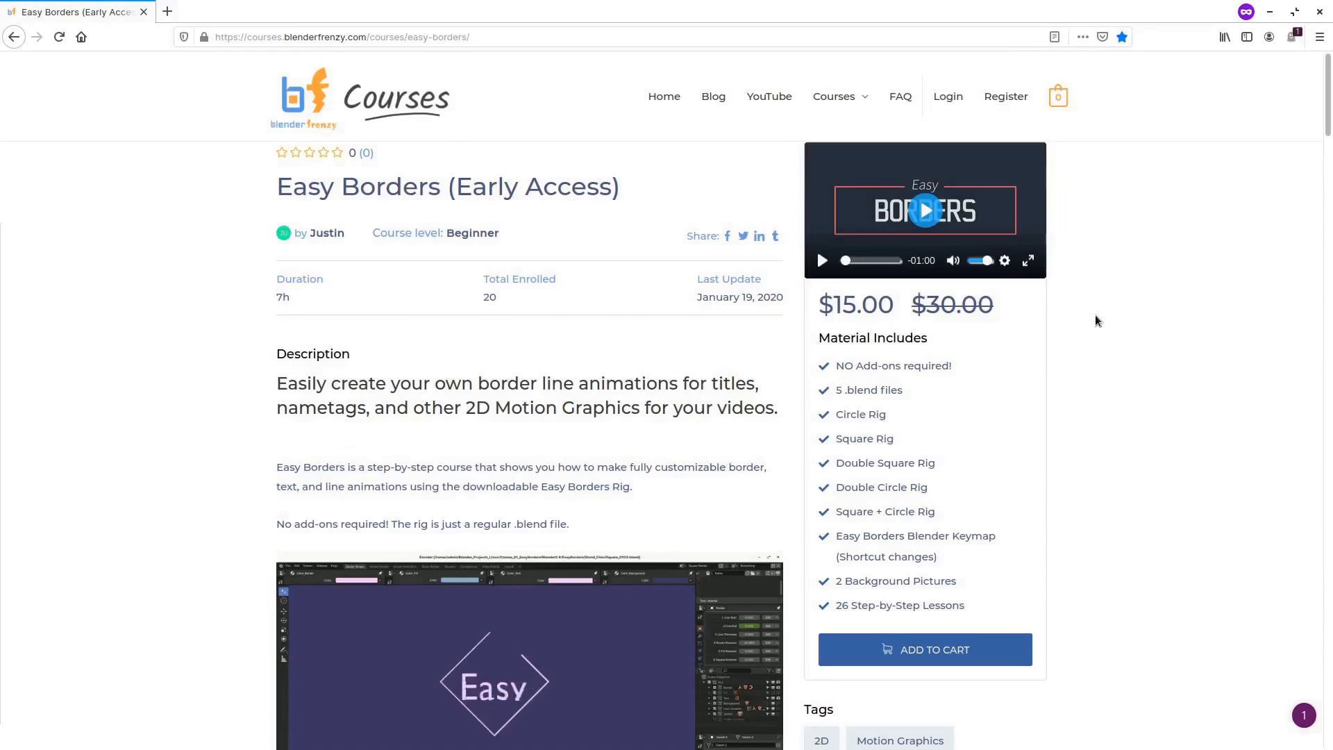
{"action": "scroll", "coordinate": [1094, 314], "scroll_direction": "down", "scroll_amount": 3}
{"action": "scroll", "coordinate": [1061, 319], "scroll_direction": "down", "scroll_amount": 11}
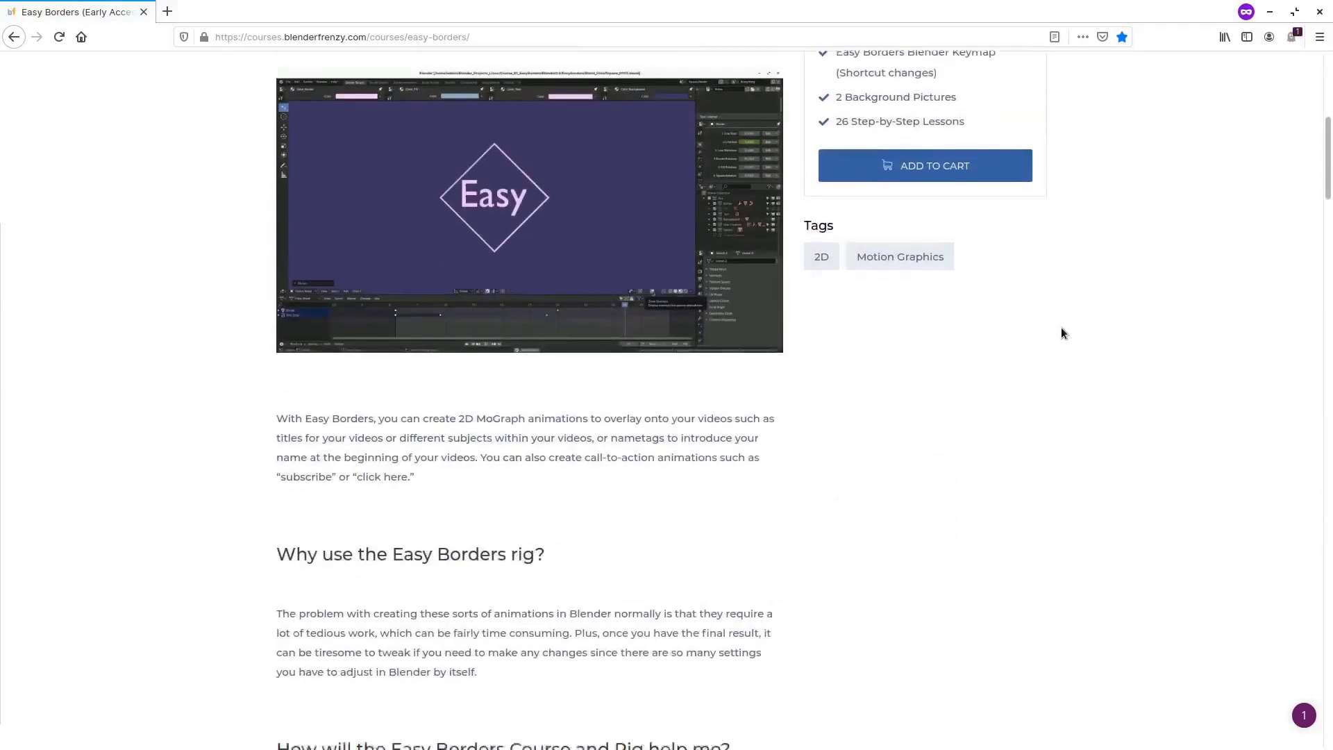
{"action": "scroll", "coordinate": [1059, 330], "scroll_direction": "down", "scroll_amount": 5}
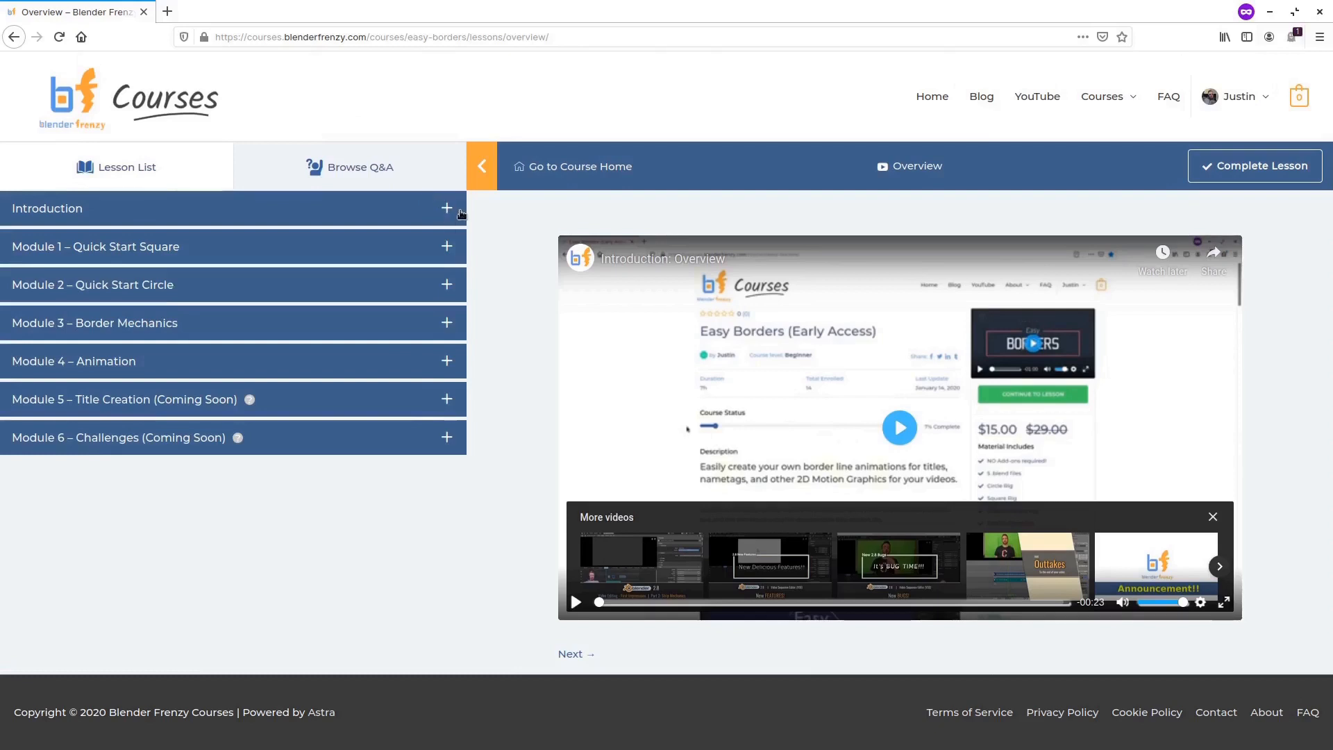
Expand the Introduction, Module 1 – Quick Start Square and Module 2 – Quick Start Circle sections of the lesson list
{"action": "left_click", "coordinate": [316, 214]}
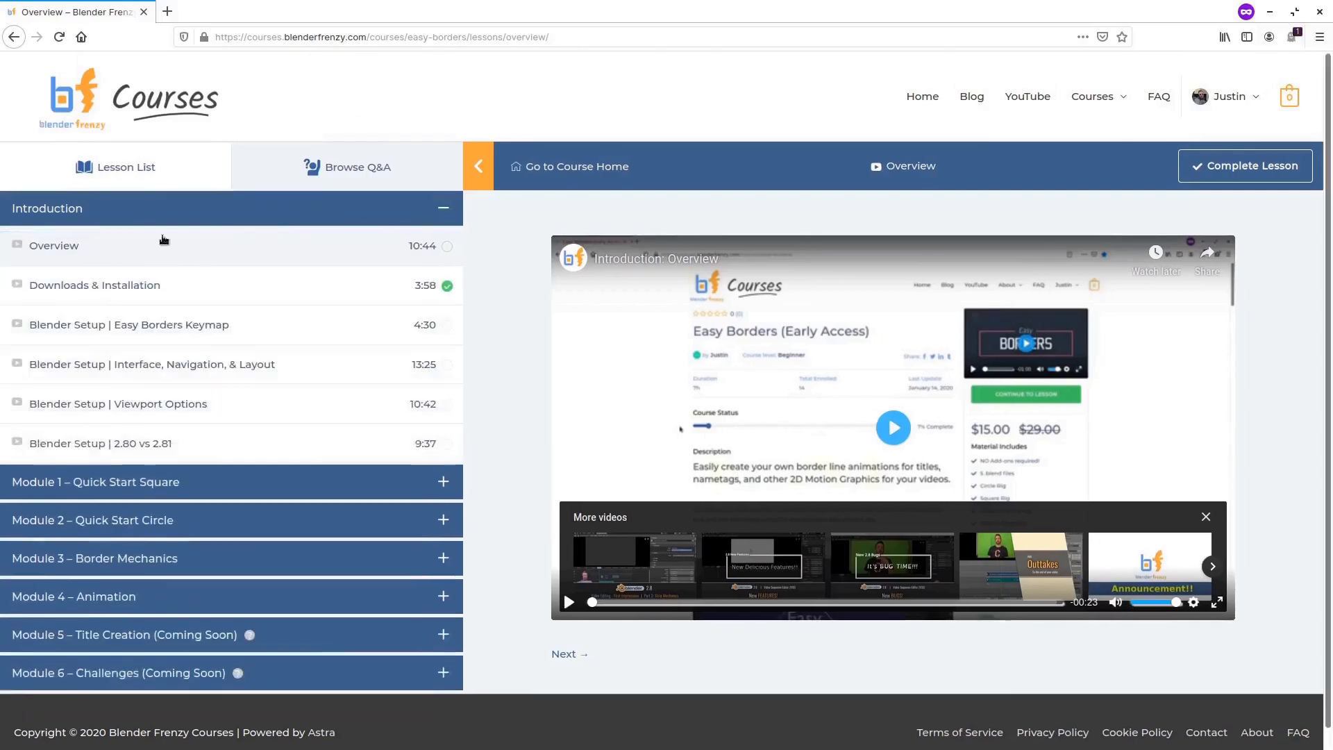
{"action": "left_click", "coordinate": [138, 483]}
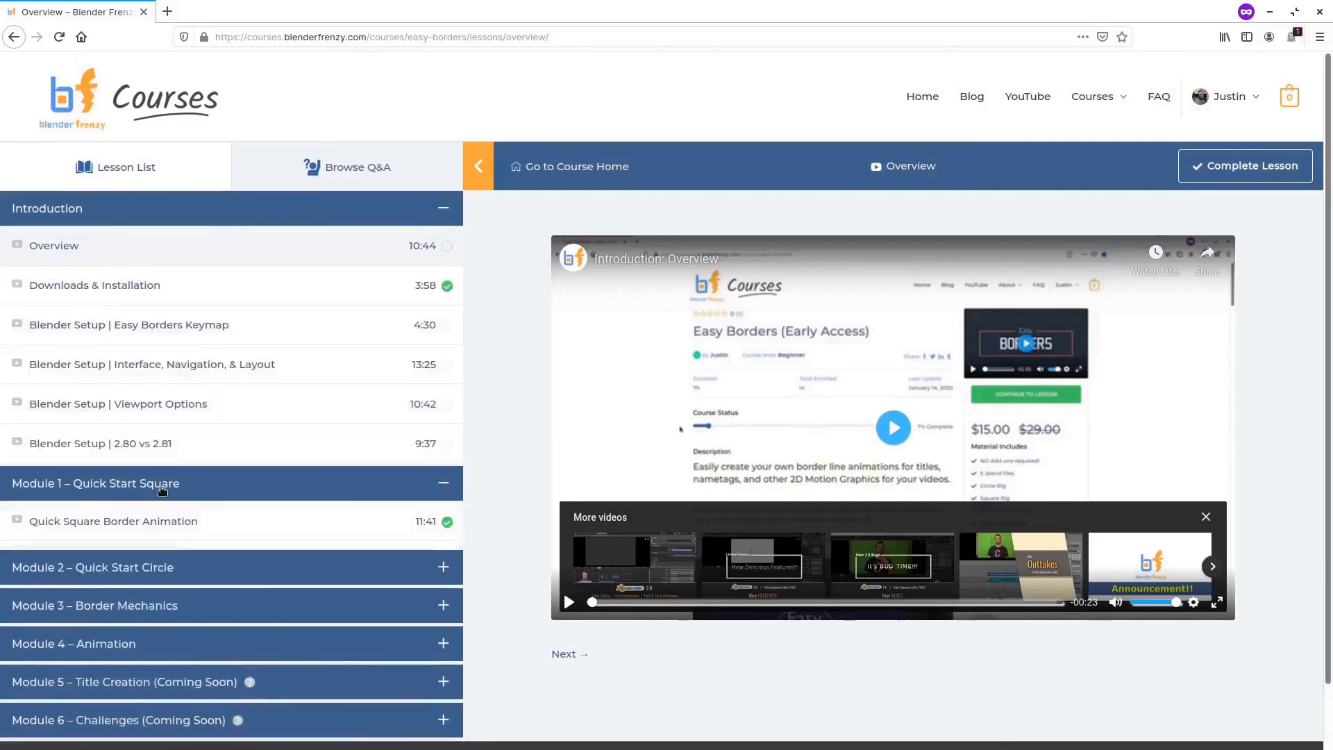
{"action": "scroll", "coordinate": [166, 481], "scroll_direction": "down", "scroll_amount": 2}
{"action": "left_click", "coordinate": [166, 500]}
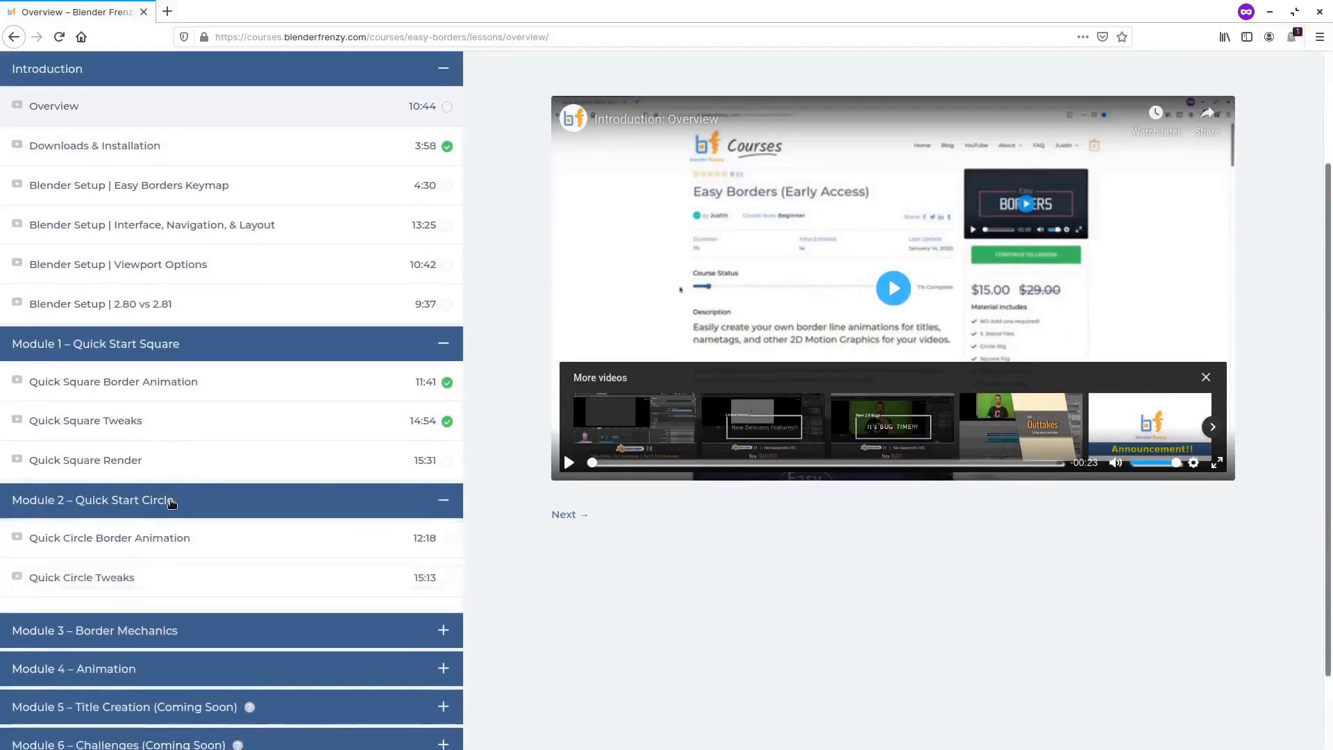
Expand the Module 4 – Animation and Module 3 – Border Mechanics sections of the lesson list and look through their lessons
{"action": "scroll", "coordinate": [172, 481], "scroll_direction": "down", "scroll_amount": 2}
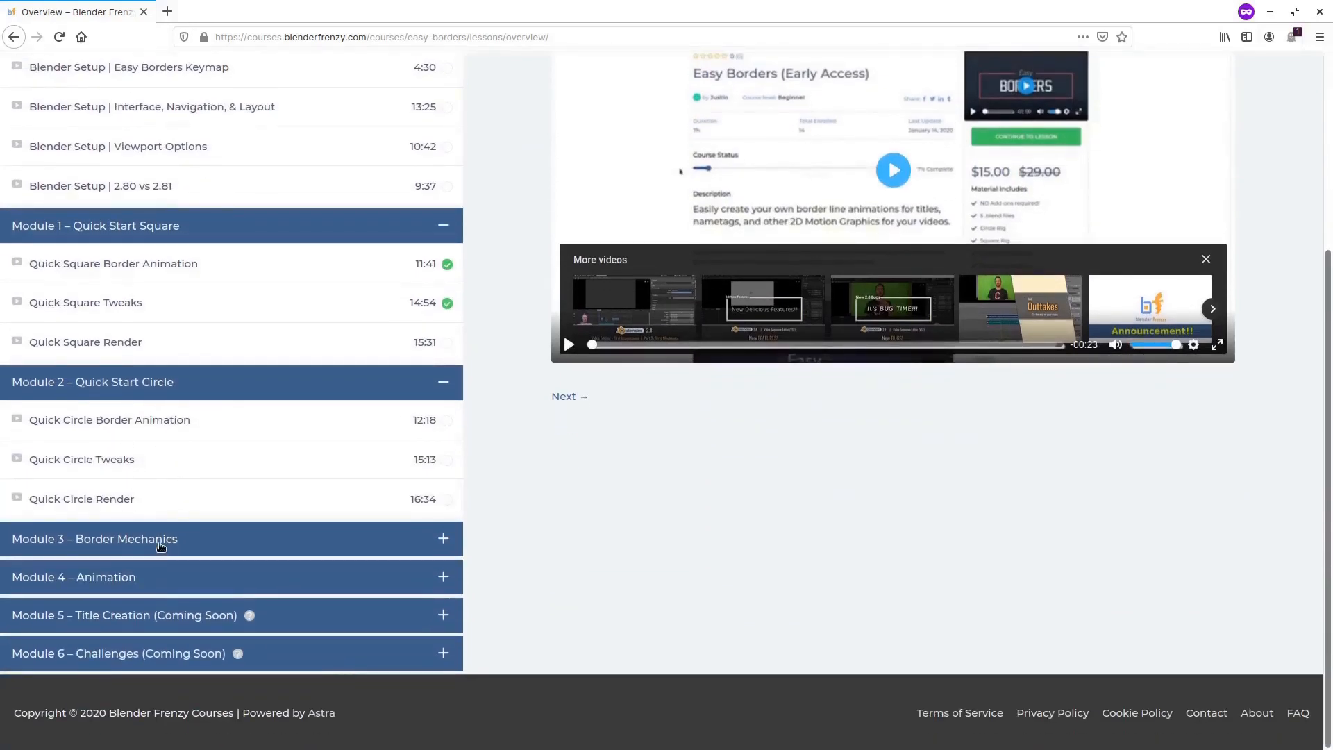
{"action": "left_click", "coordinate": [157, 583]}
{"action": "scroll", "coordinate": [139, 562], "scroll_direction": "down", "scroll_amount": 3}
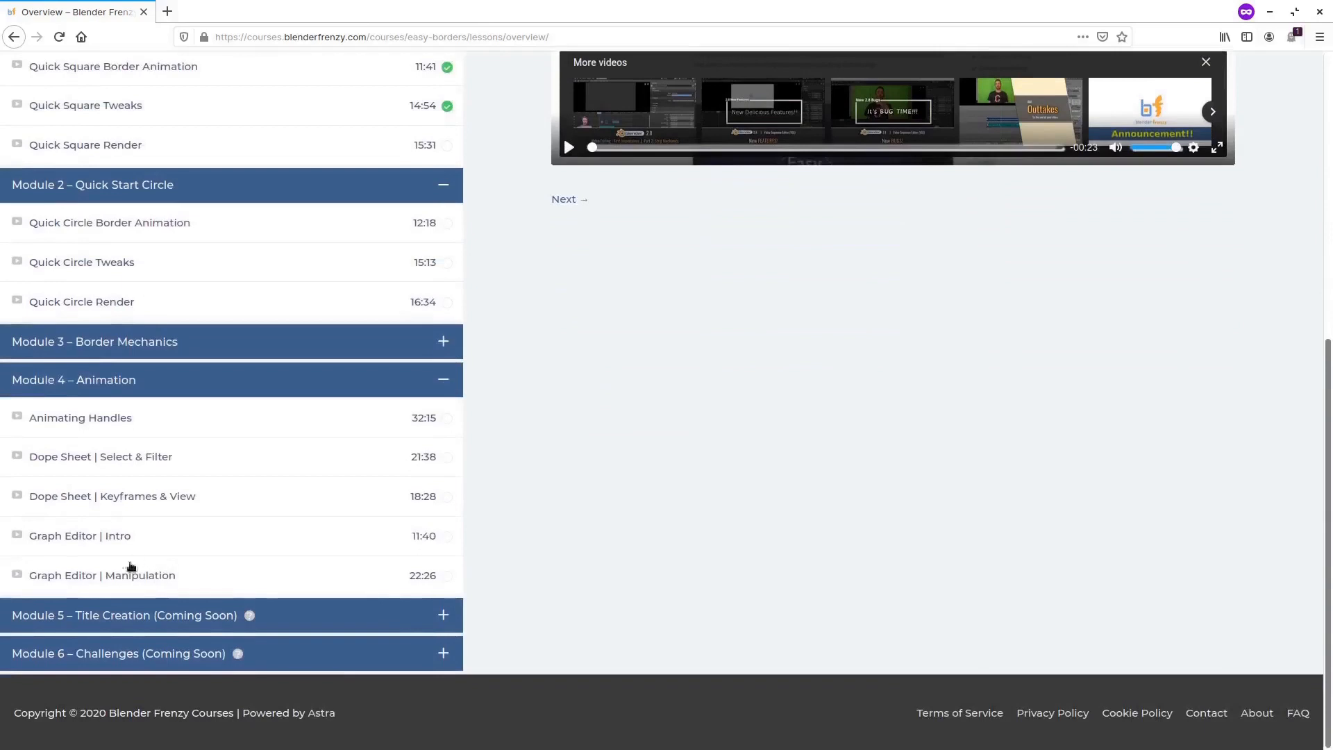
{"action": "left_click", "coordinate": [220, 350]}
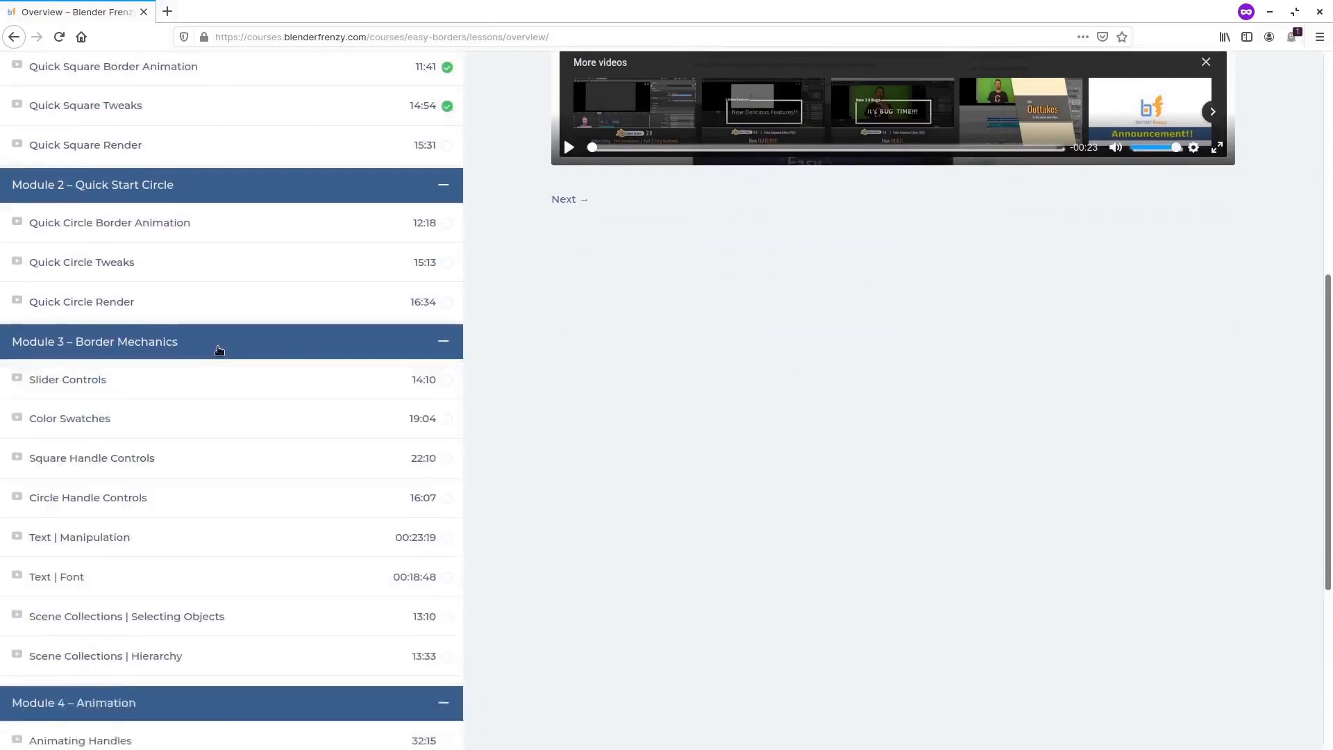
{"action": "scroll", "coordinate": [209, 375], "scroll_direction": "down", "scroll_amount": 3}
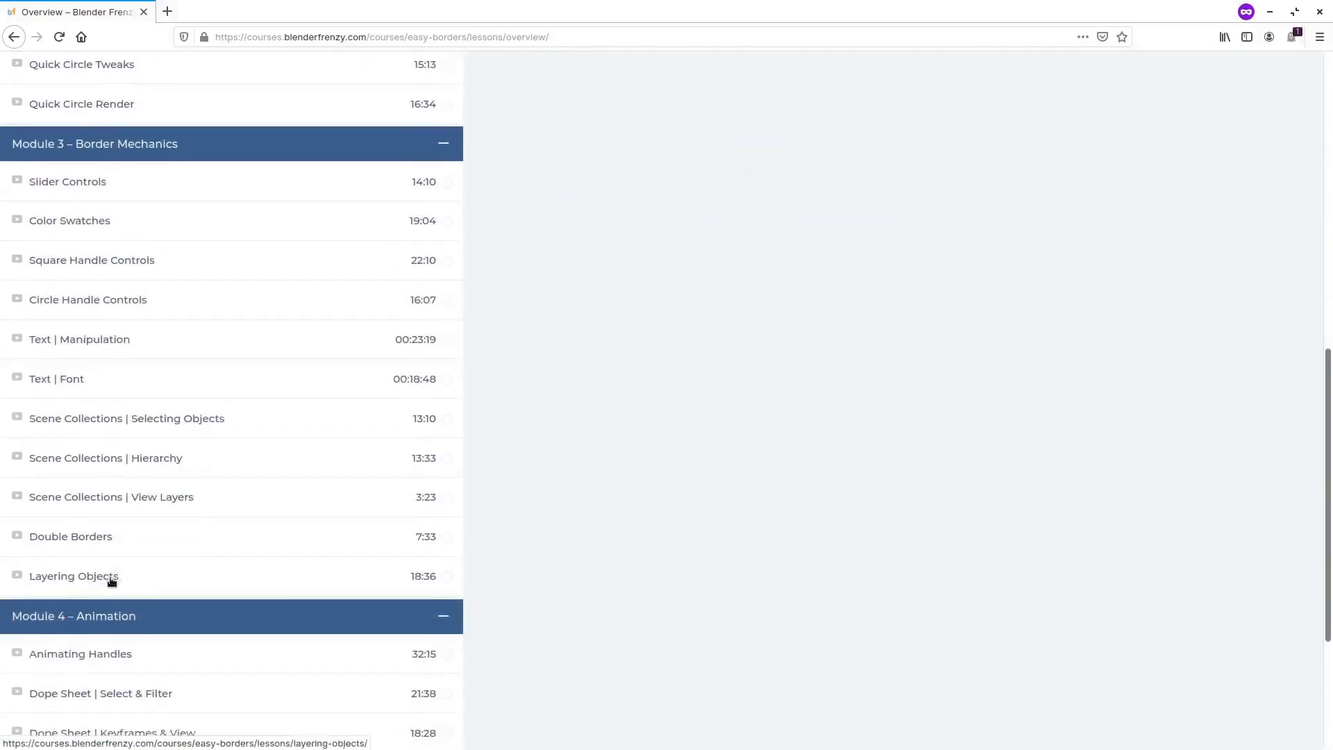
{"action": "scroll", "coordinate": [515, 417], "scroll_direction": "up", "scroll_amount": 10}
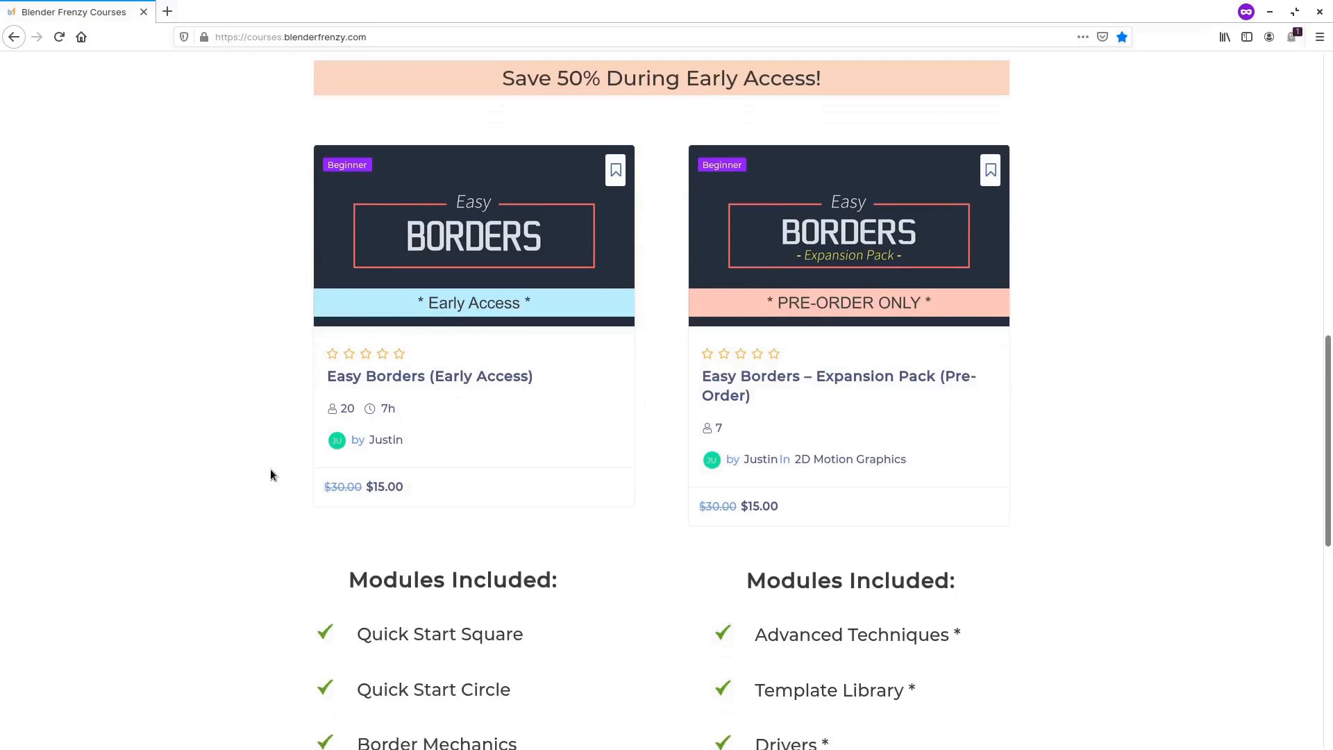
Start buying the Easy Borders (Early Access) course from the home page and proceed through creating a new account on the student registration form
{"action": "scroll", "coordinate": [269, 469], "scroll_direction": "down", "scroll_amount": 1}
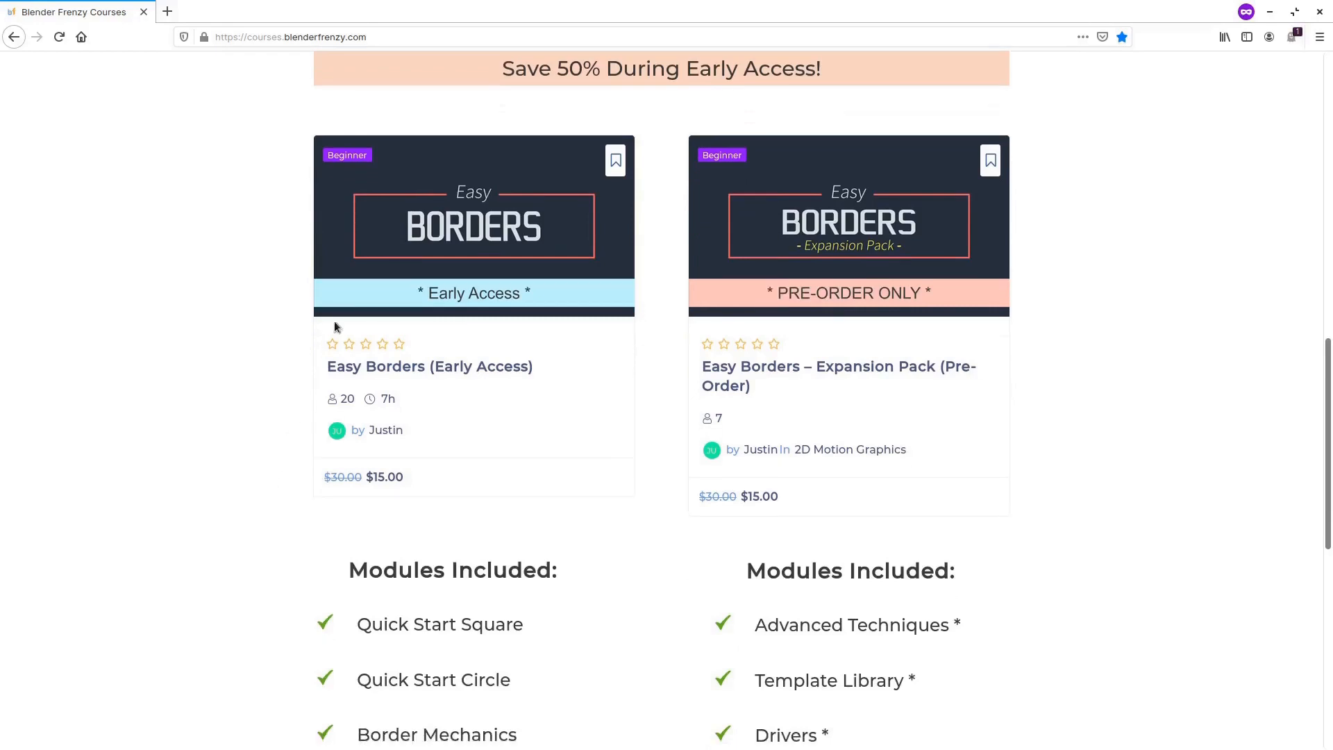
{"action": "left_click", "coordinate": [462, 238]}
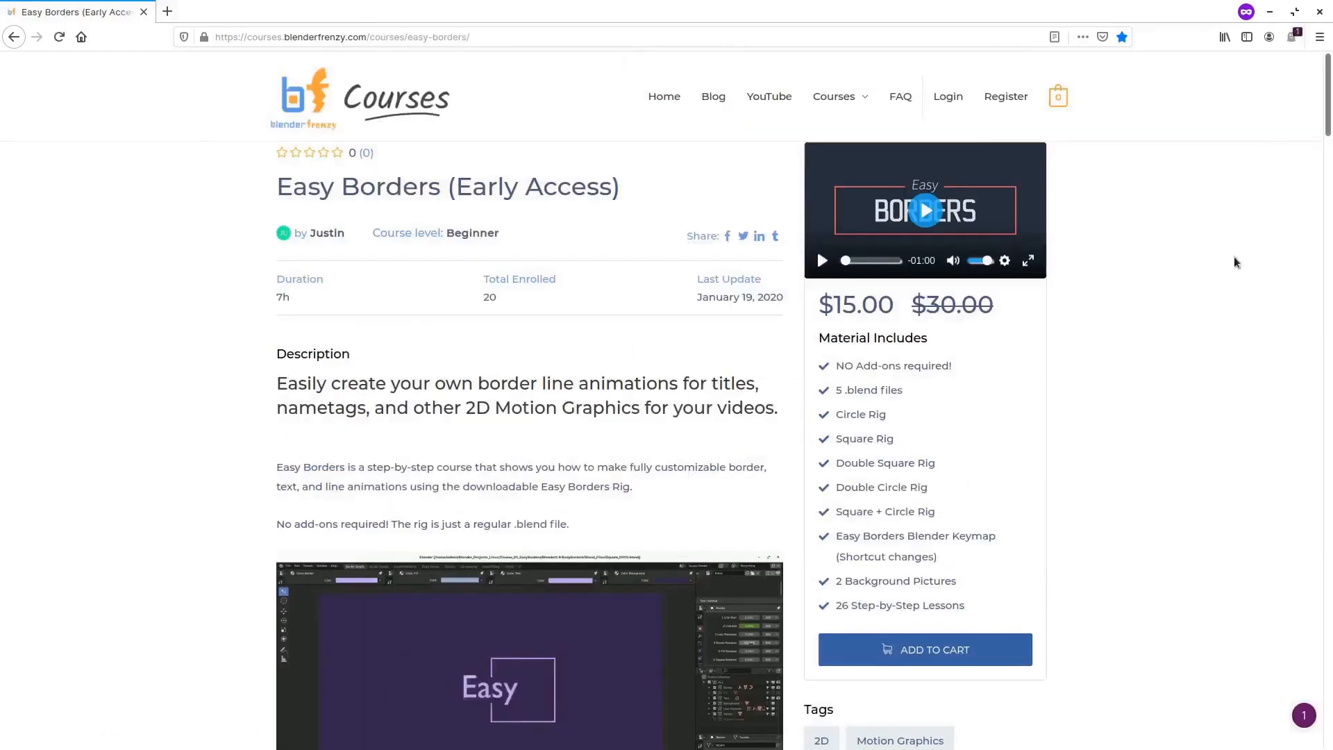
{"action": "left_click", "coordinate": [921, 651]}
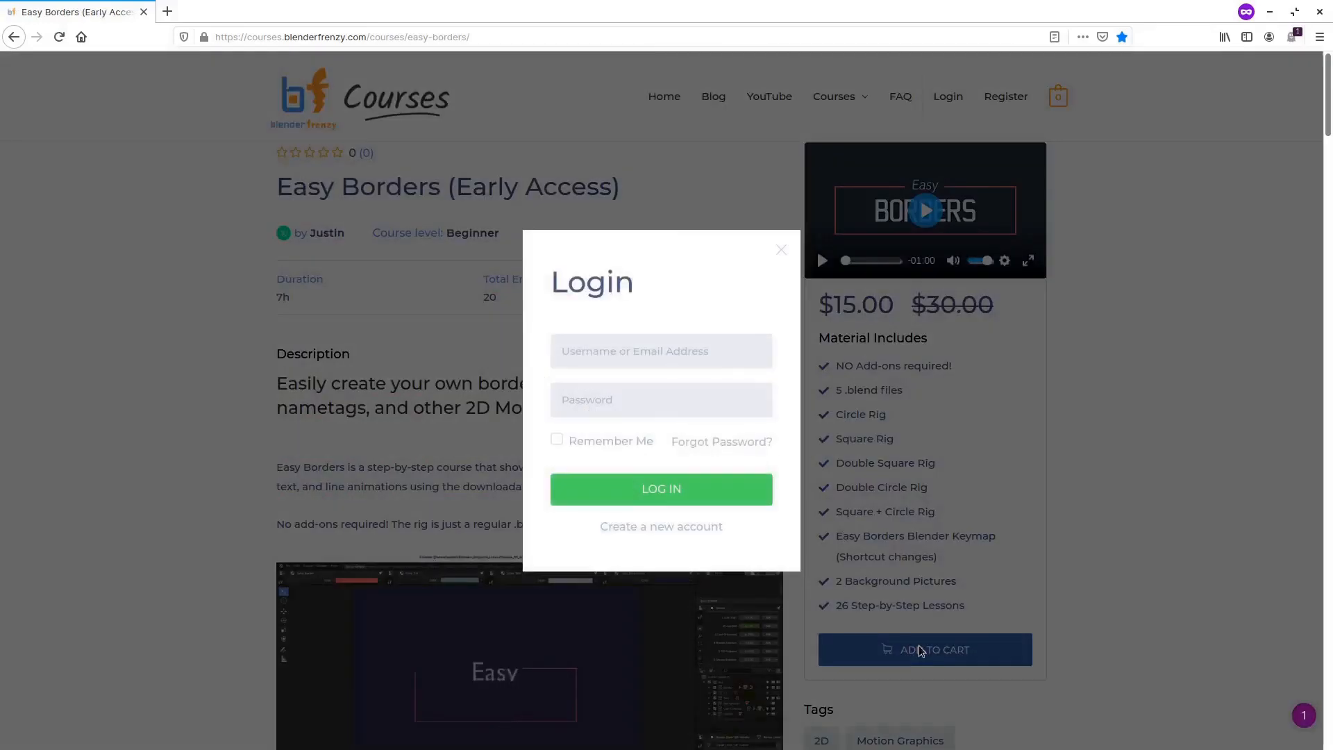
{"action": "left_click", "coordinate": [648, 529]}
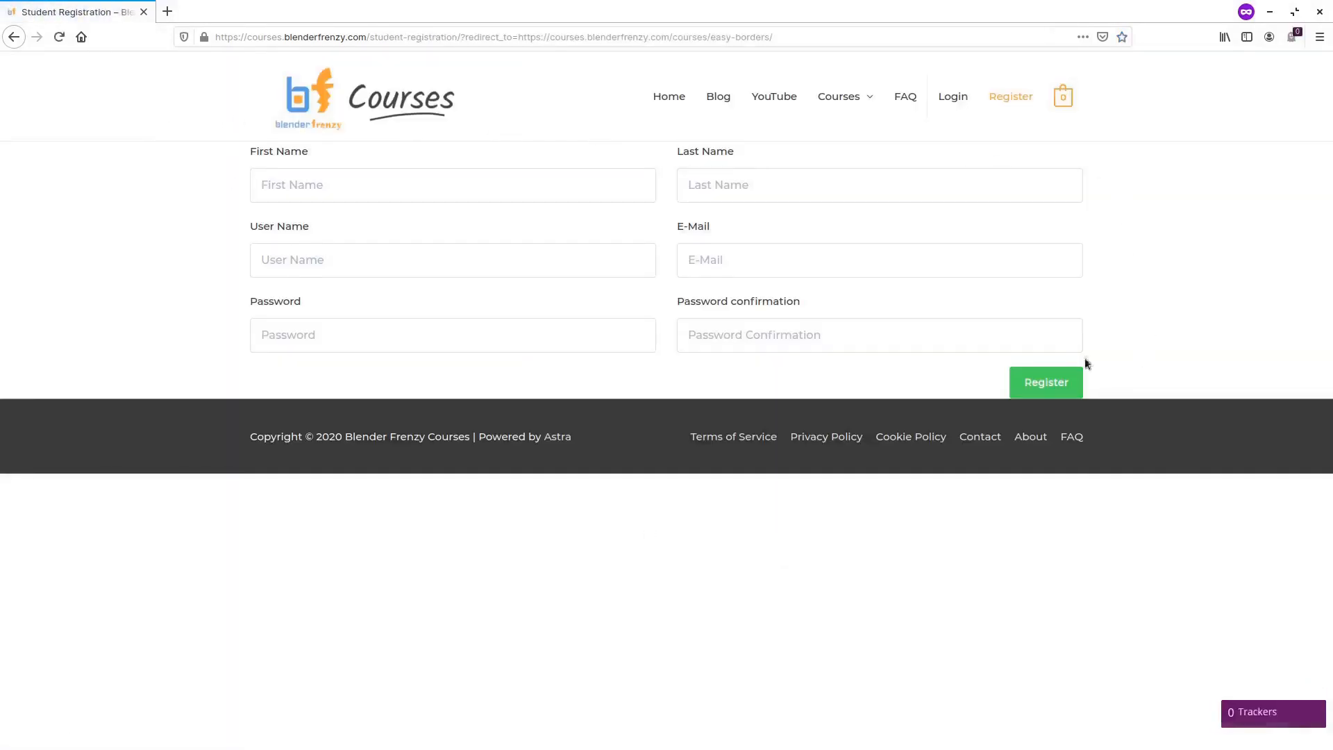
{"action": "left_click", "coordinate": [1046, 389]}
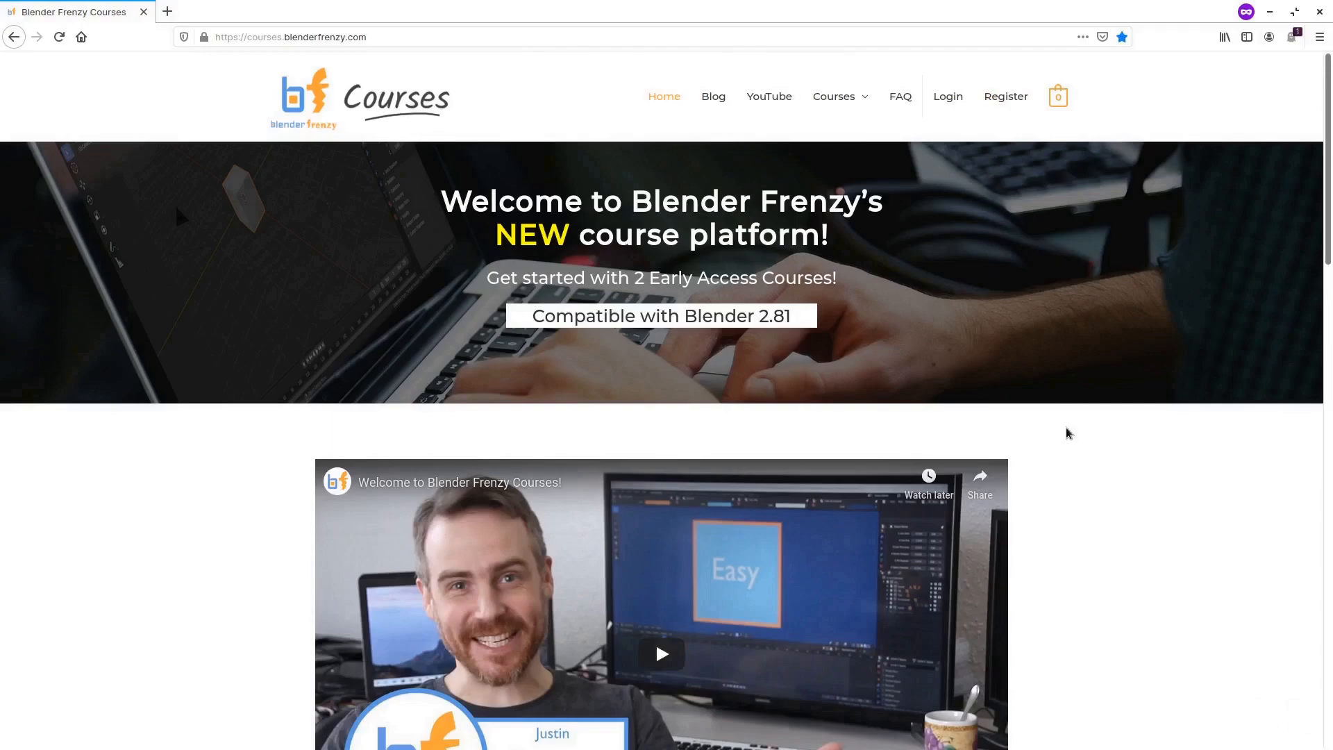